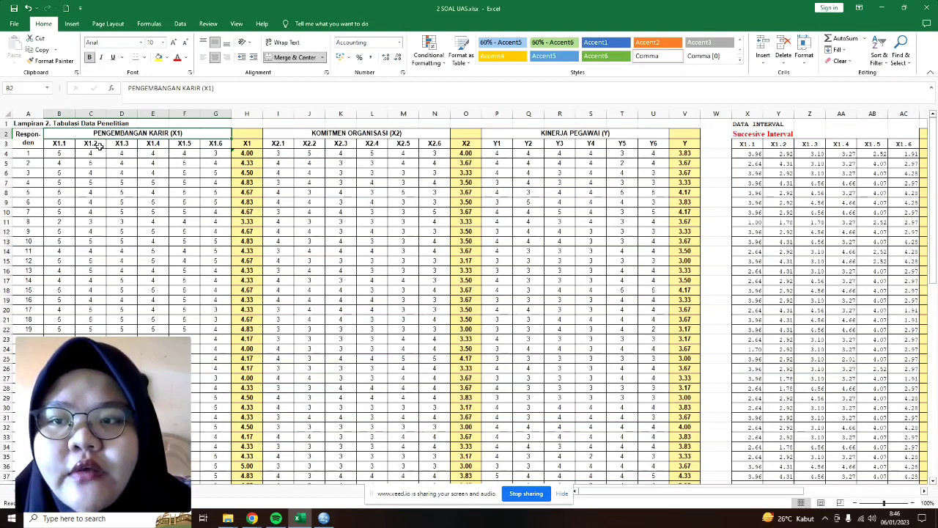
Switch to IBM SPSS Statistics and show the variable definitions of the empty dataset.
mouse_move(625, 492)
left_mouse_down()
mouse_move(765, 484)
mouse_move(713, 494)
mouse_move(610, 489)
left_mouse_up()
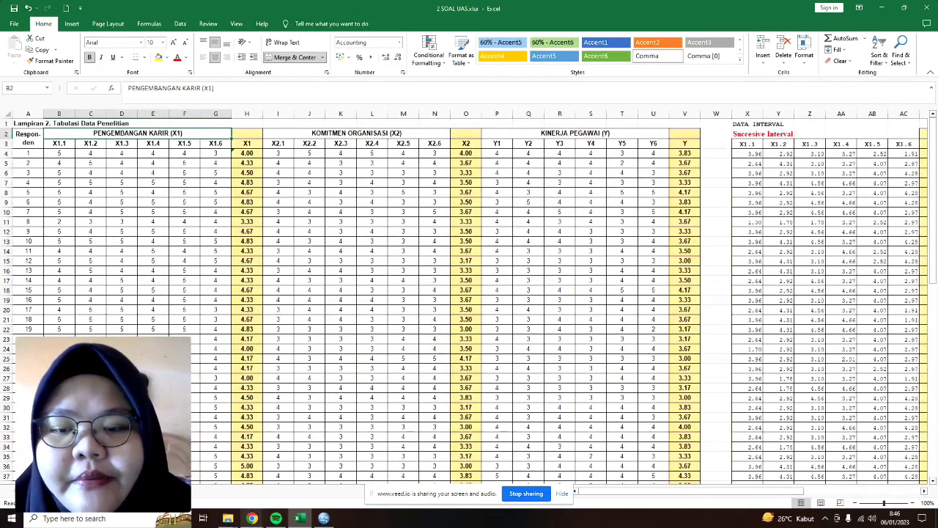
left_click(324, 518)
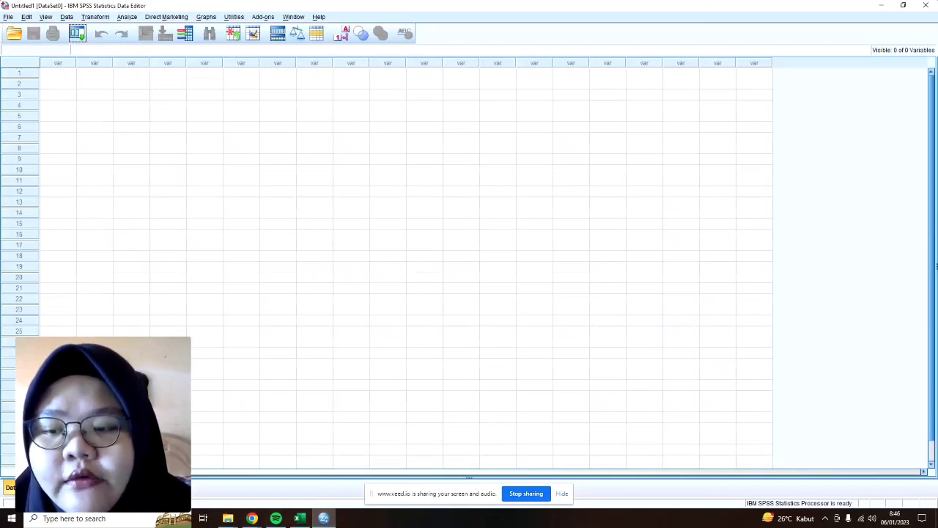
left_click(53, 487)
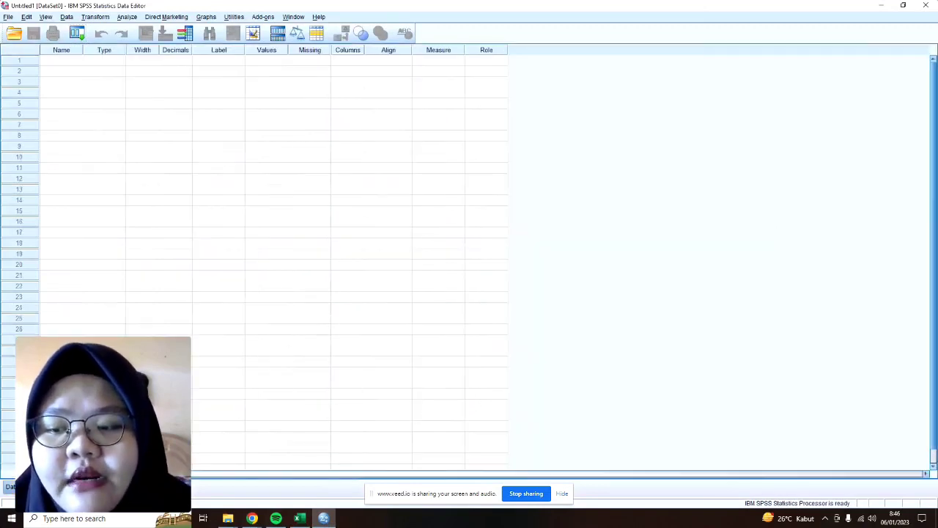
Switch to Excel and copy the variable names X1.1 through Y in B2:B22 of the variable list sheet.
left_click(303, 521)
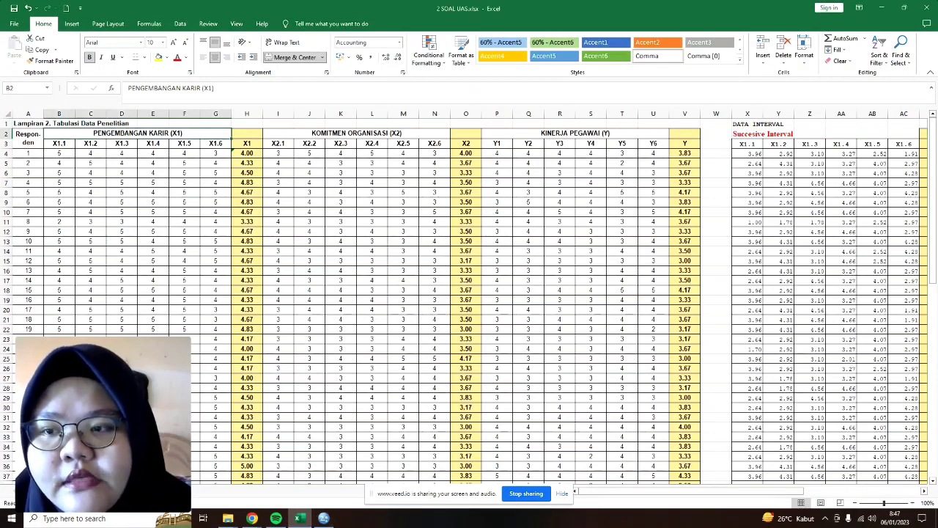
left_click(92, 491)
left_click(66, 136)
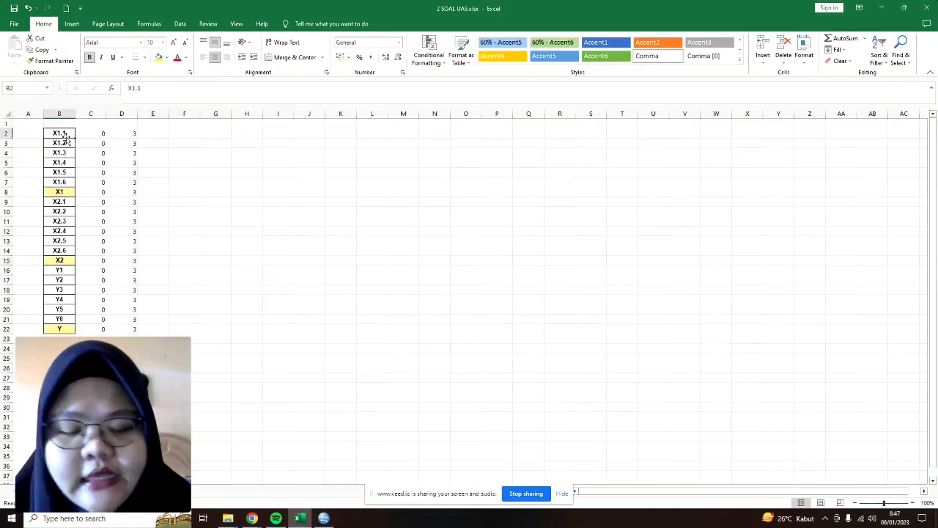
key("shift+Down")
key("shift+Down")
key("shift+Down")
key("shift+Down")
key("shift+Down")
key("shift+Down")
key("shift+Down")
key("shift+Down")
key("shift+Down")
key("shift+Down")
key("shift+Down")
key("shift+Down")
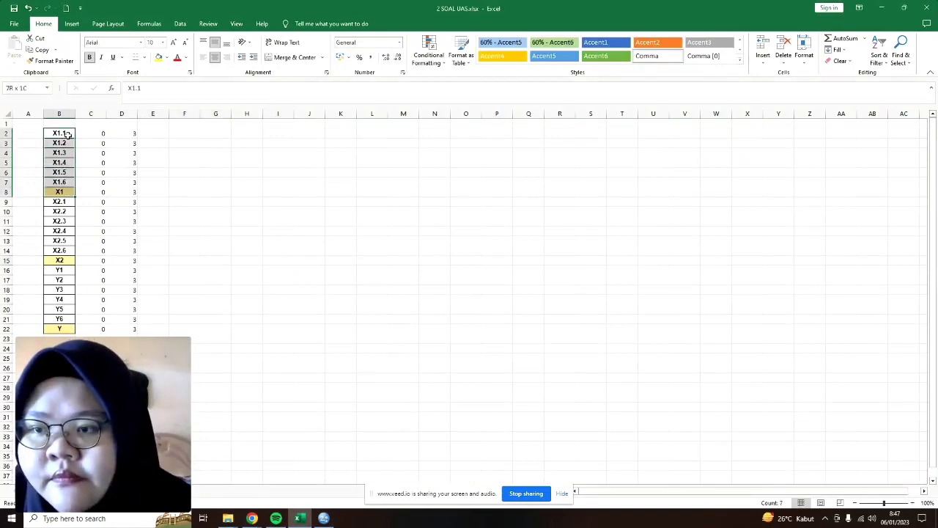
key("shift+Down")
key("shift+Down")
key("shift+Down")
key("shift+Down")
key("shift+Down")
key("shift+Down")
key("shift+Down")
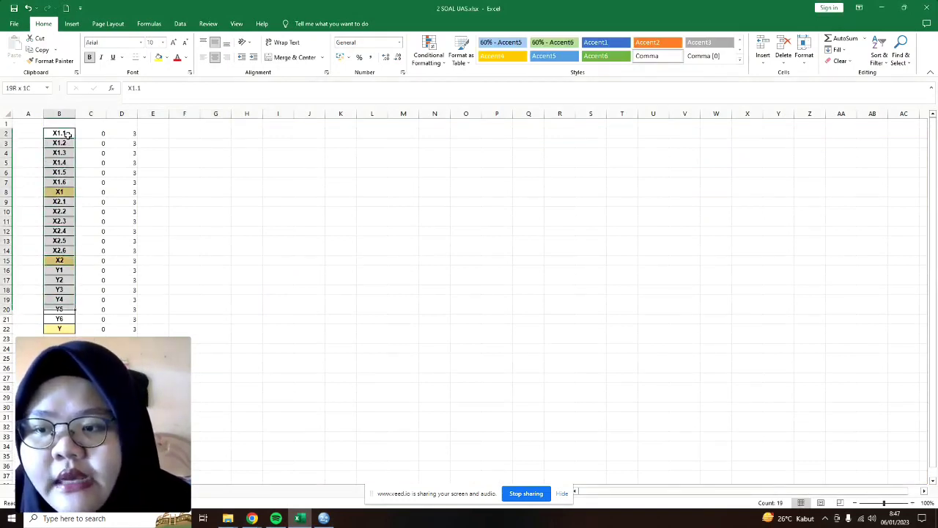
key("ctrl+c")
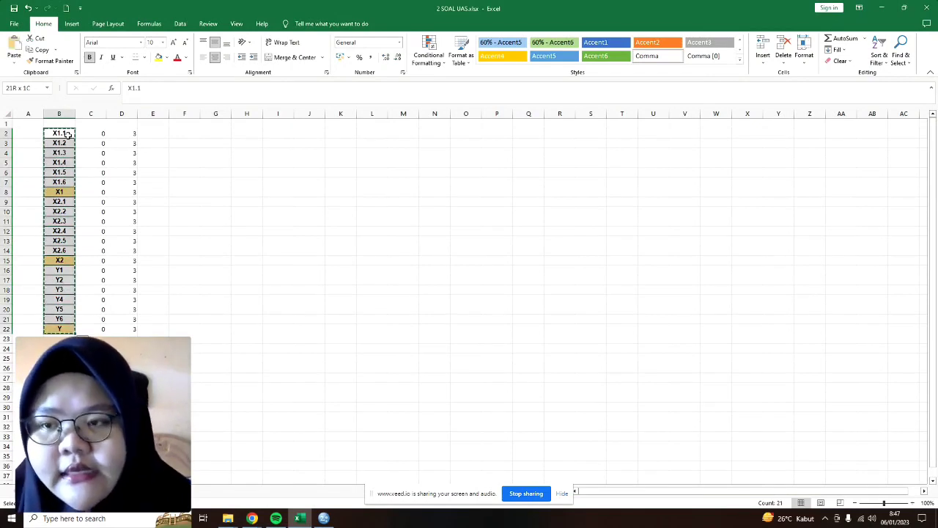
Switch to SPSS and paste the copied names as the variable names, starting at the first row.
left_click(323, 519)
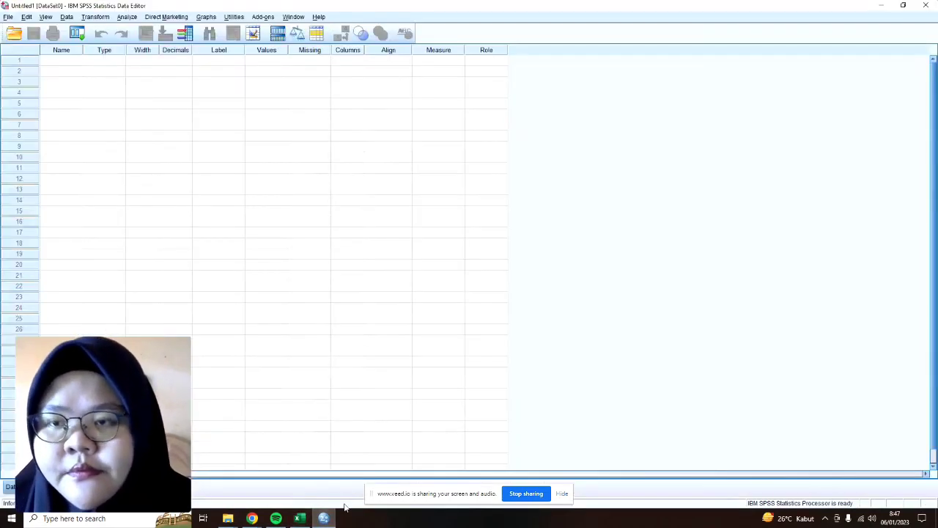
left_click(65, 50)
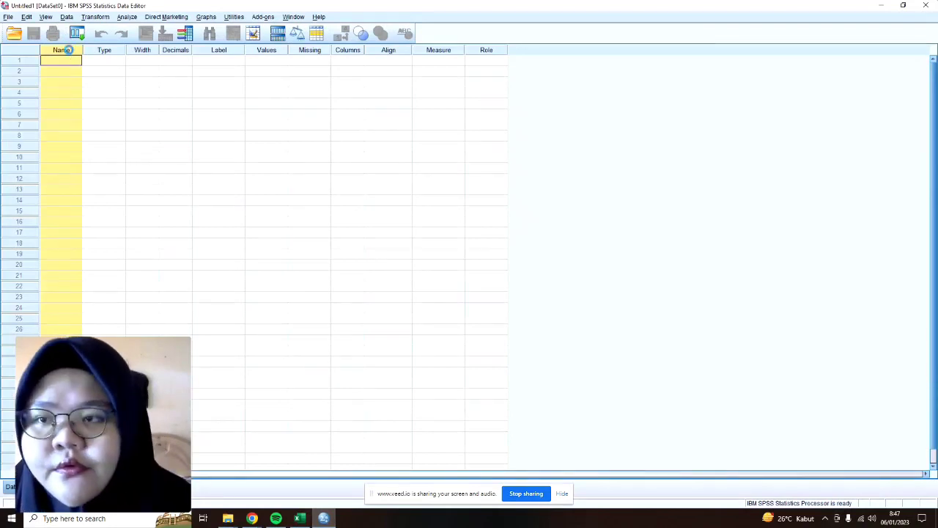
key("ctrl+v")
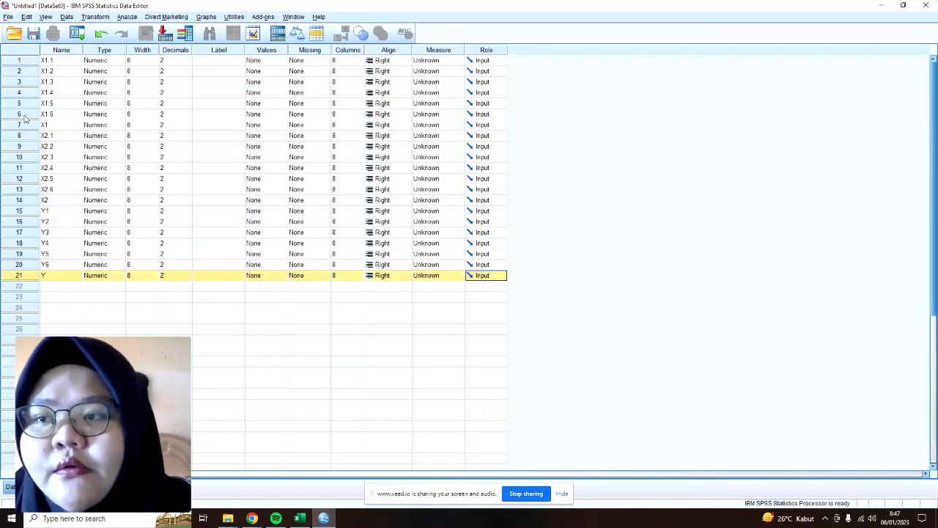
Label variable X1 as PENGEMBANGAN KARIR and widen the Label column to fit the text.
left_click(199, 126)
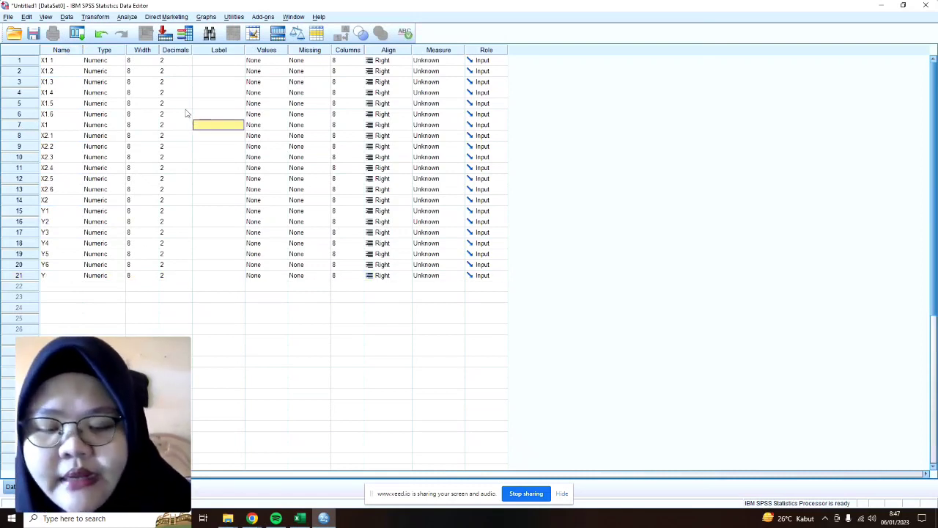
type("PENGE")
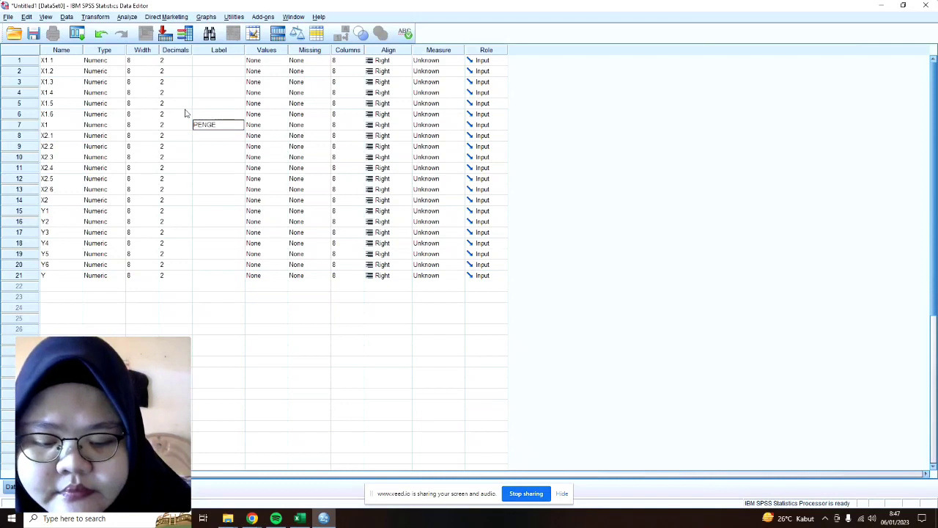
type("MBANGAN")
type(" KAR")
type("IR")
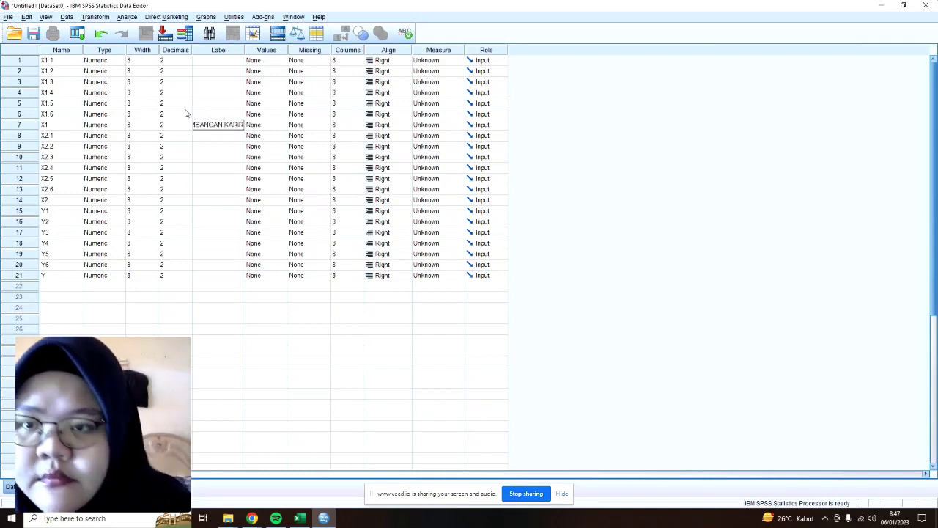
left_click_drag(244, 49, 290, 50)
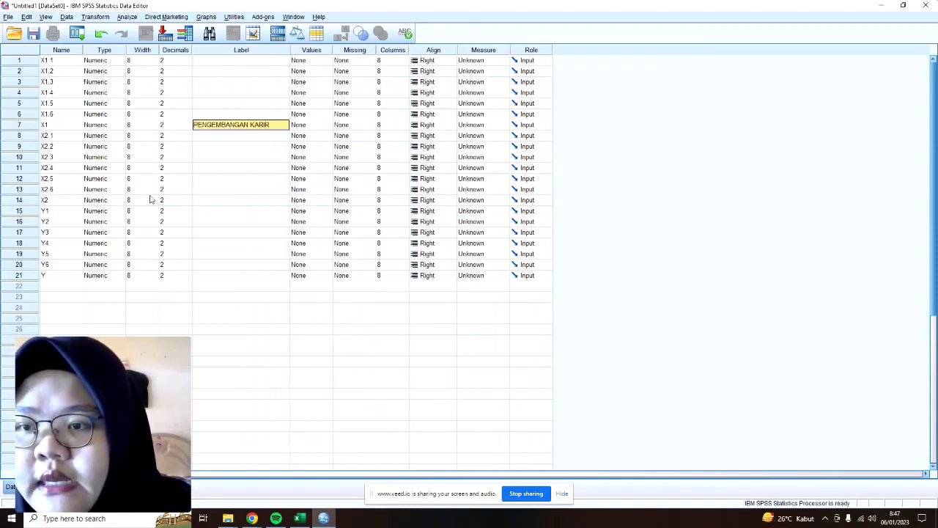
Label variable X2 as KOMITMEN ORGANISASI and variable Y as KINERJA PEGAWAI.
left_click(38, 200)
left_click(223, 199)
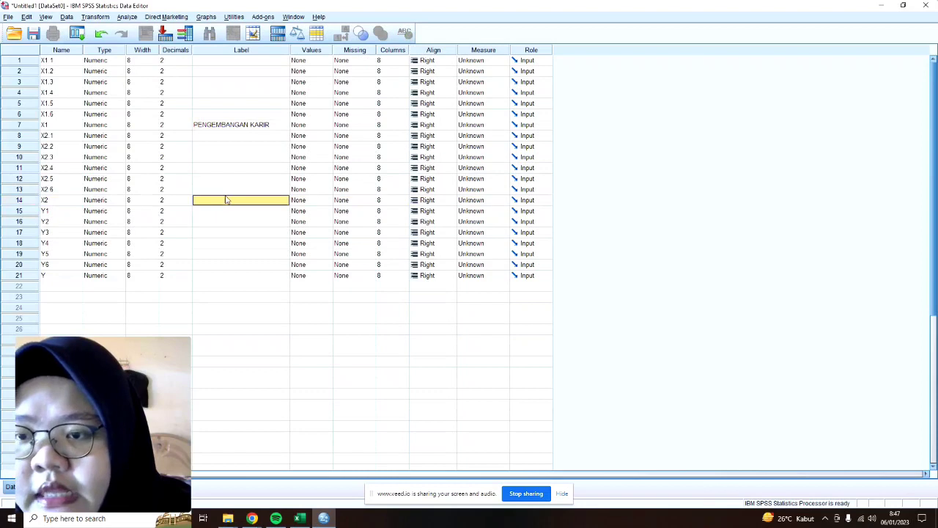
type("KOMITMEN ORGANISASI")
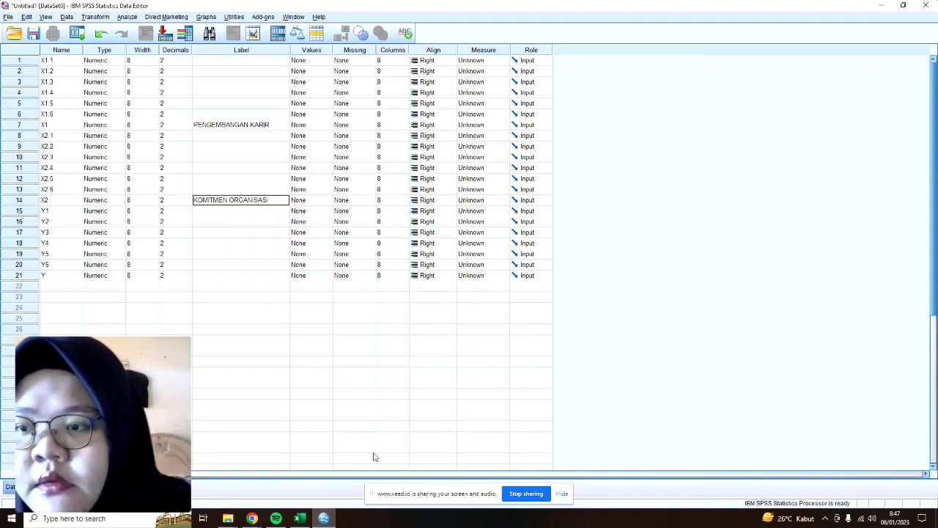
left_click(245, 276)
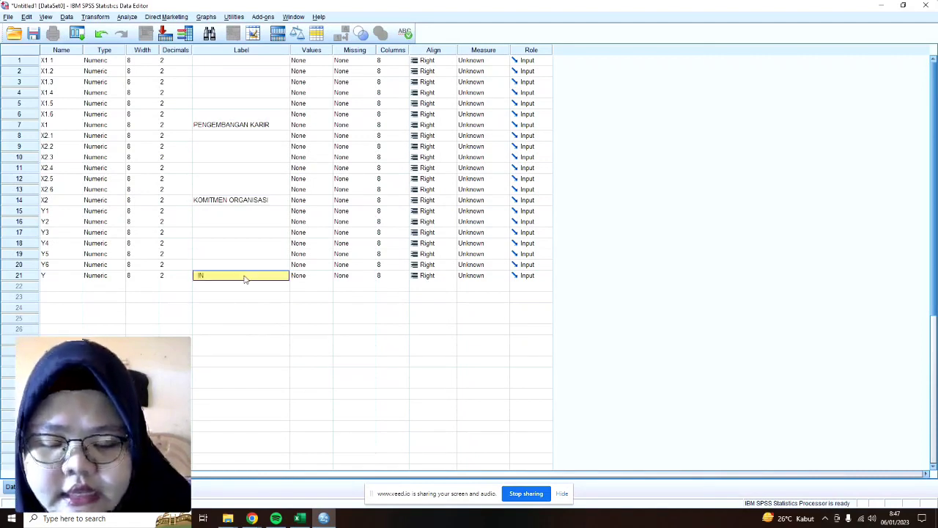
type("KINERJA PEGAWAI")
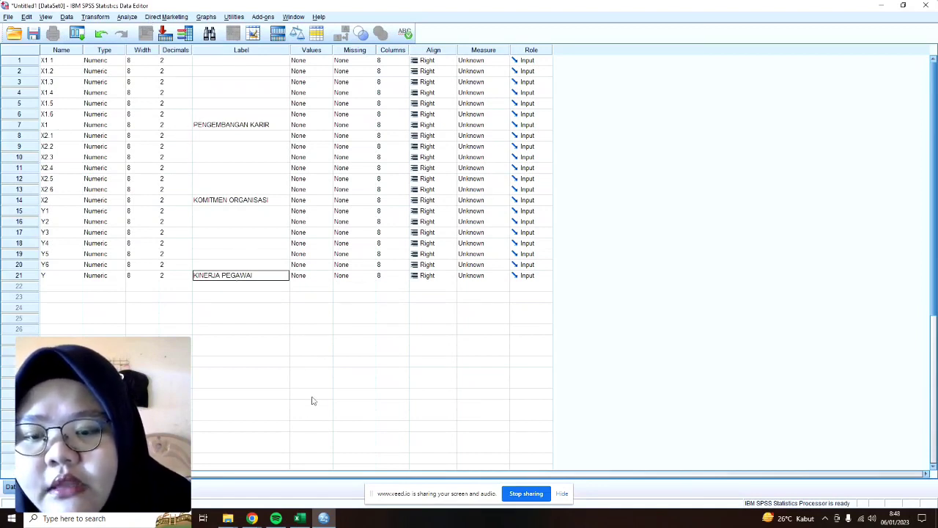
Copy the zeros in C2:C22 of the Excel sheet and paste them in SPSS as the Decimals of all variables.
mouse_move(300, 518)
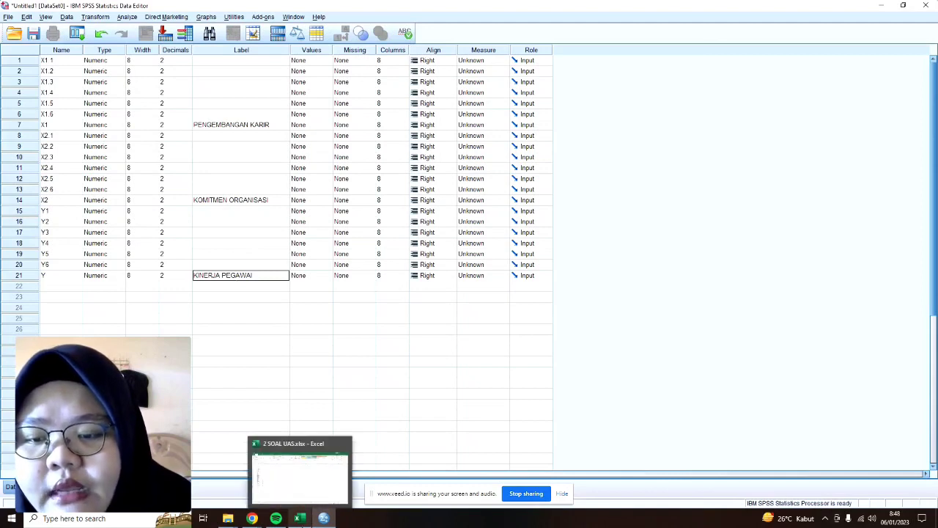
left_click(297, 478)
left_click(92, 133)
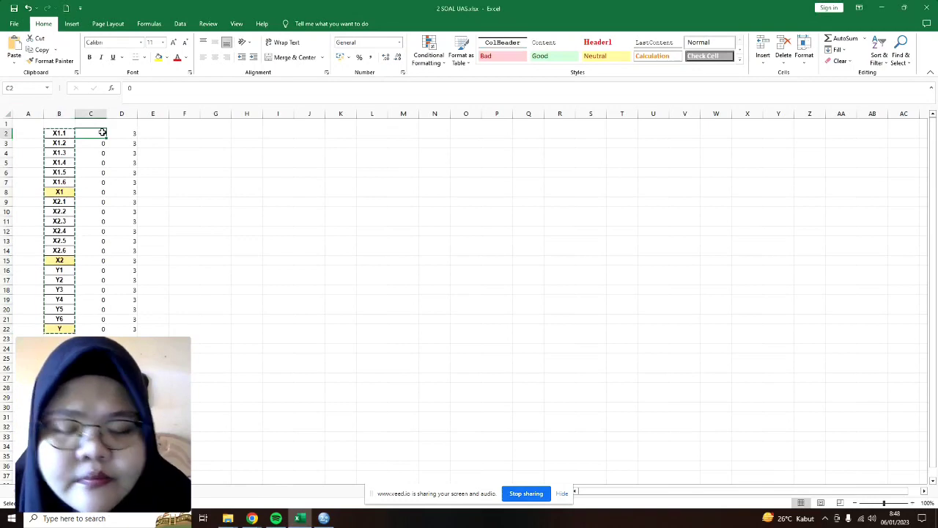
key("ctrl+shift+Down")
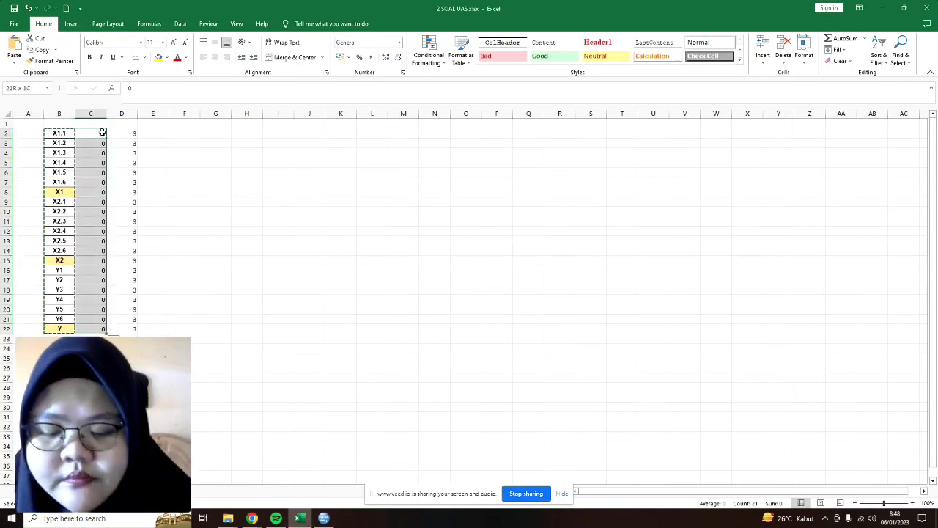
key("ctrl+c")
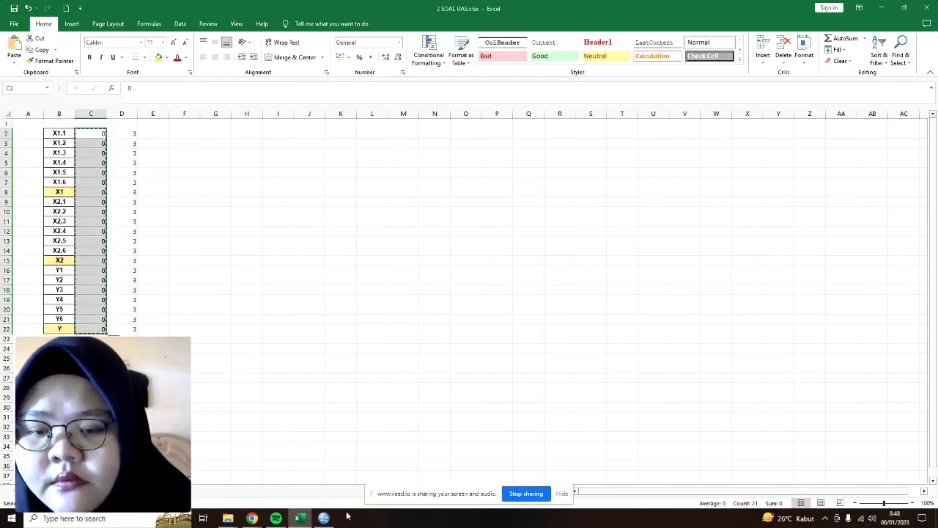
left_click(323, 518)
left_click(175, 50)
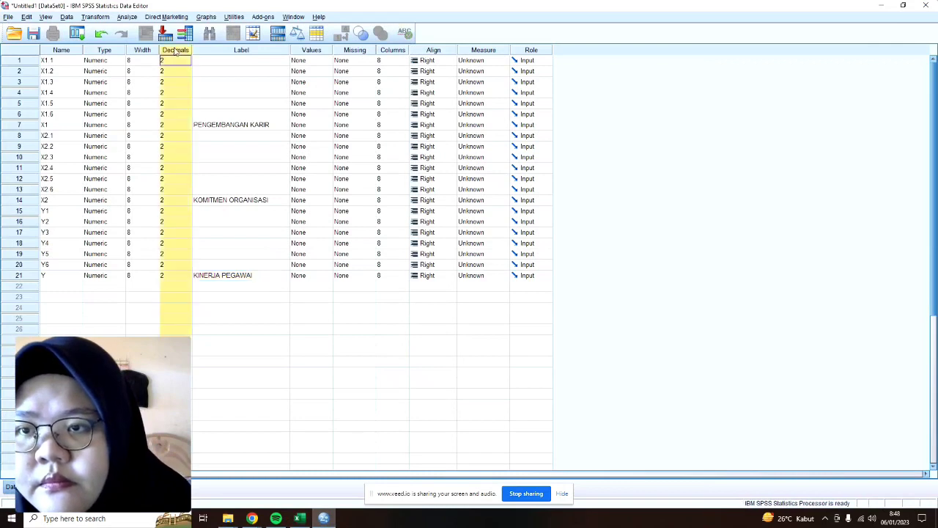
key("ctrl+v")
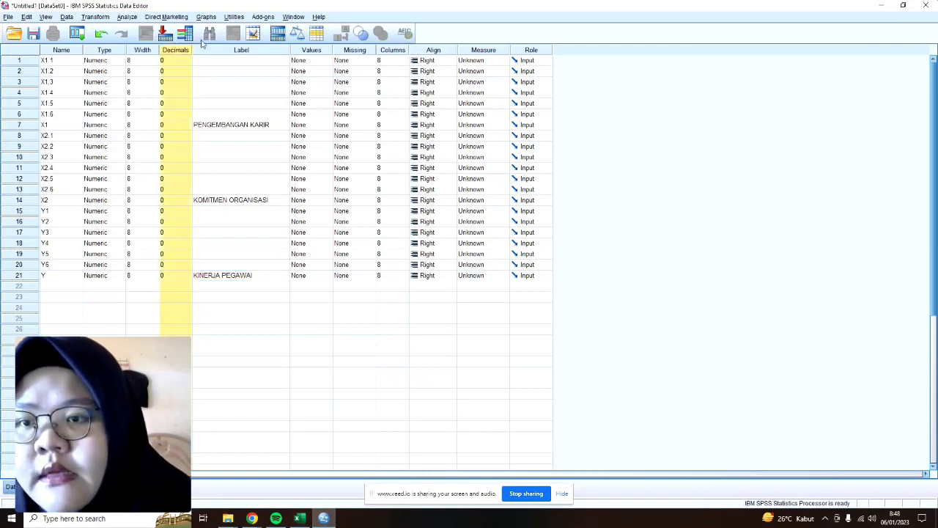
Set the decimals of the total variables X1, X2 and Y to 2.
left_click(176, 124)
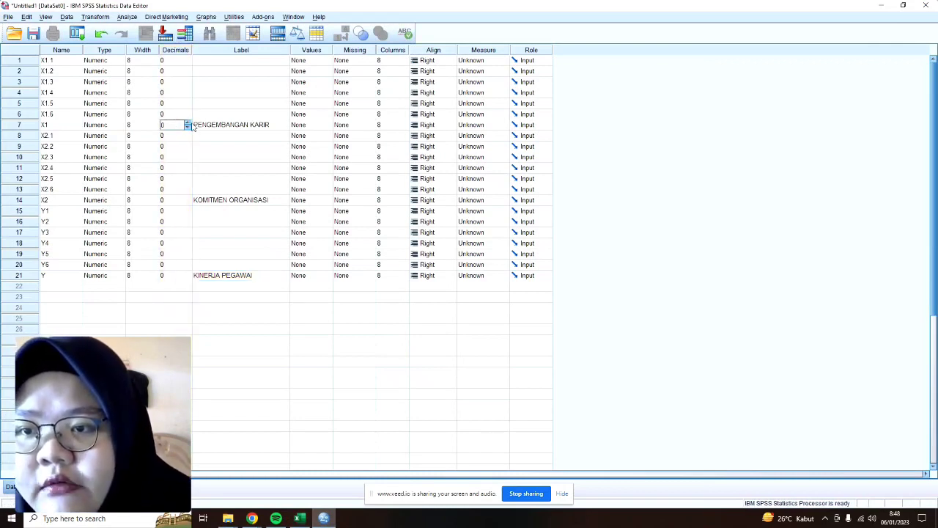
left_click(187, 122)
left_click(187, 123)
left_click(181, 199)
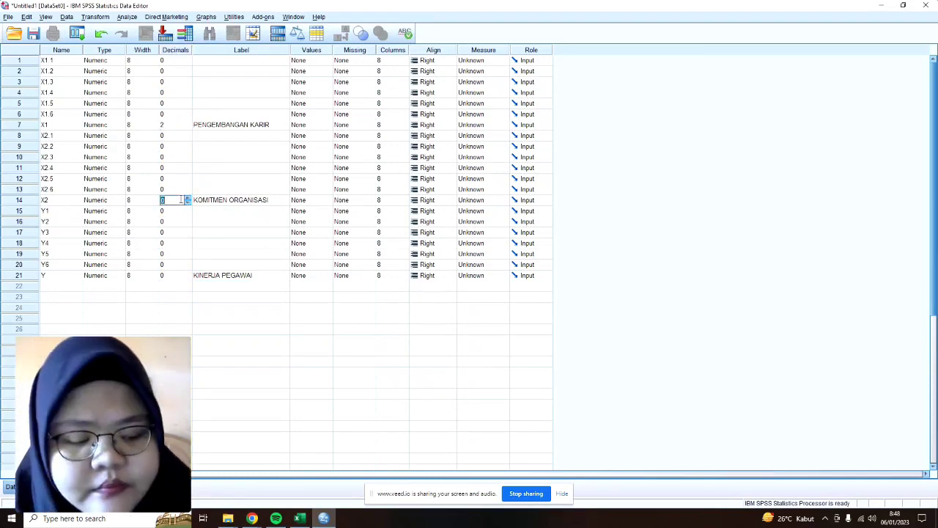
left_click(181, 275)
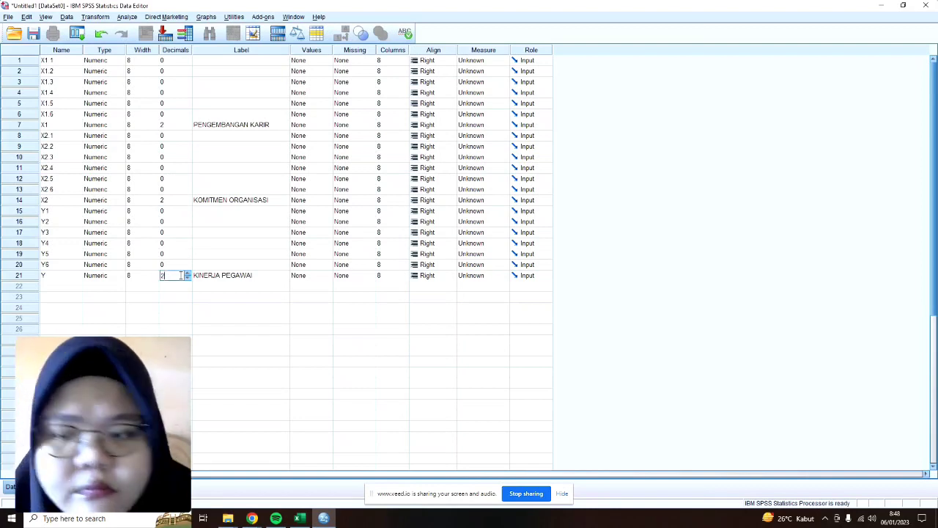
left_click(189, 318)
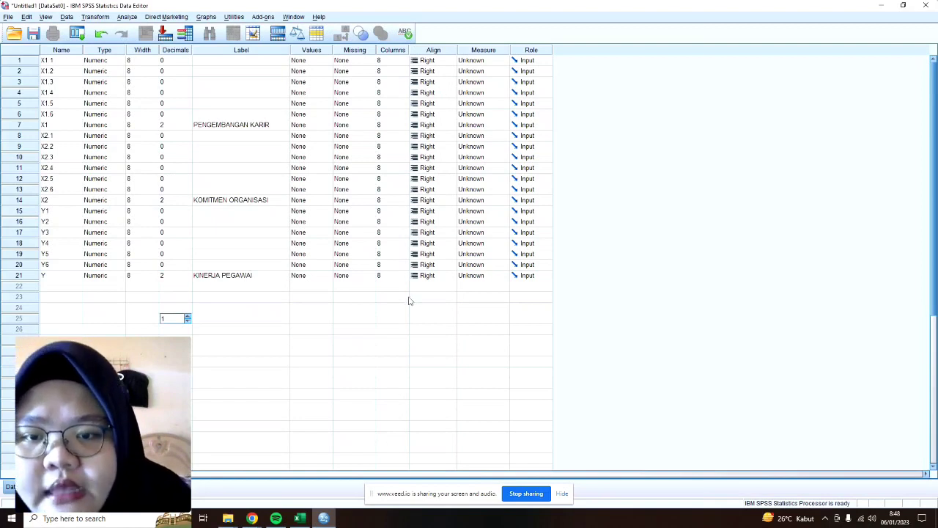
Copy the 3s in D2:D22 of the Excel sheet and paste them in SPSS as the Columns width of variables X1.1 through Y.
left_click(301, 518)
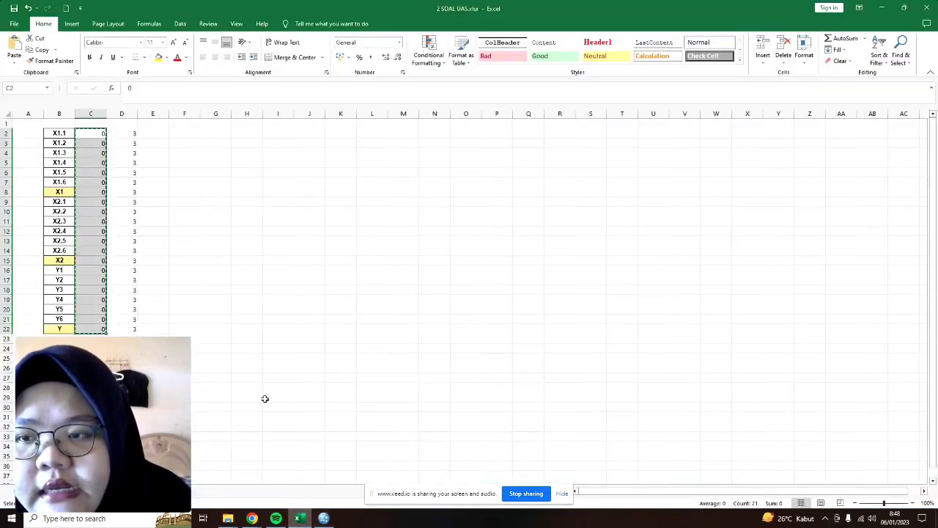
left_click(125, 133)
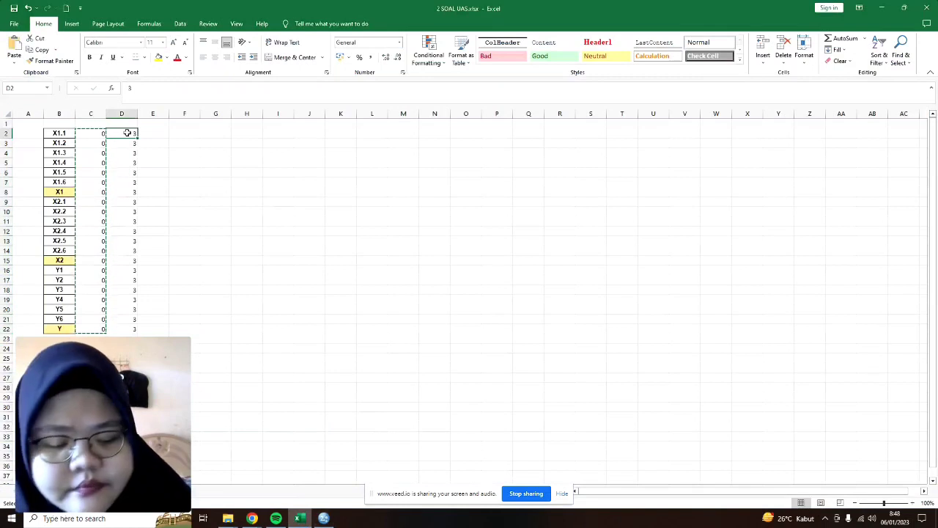
key("ctrl+shift+Down")
key("ctrl+c")
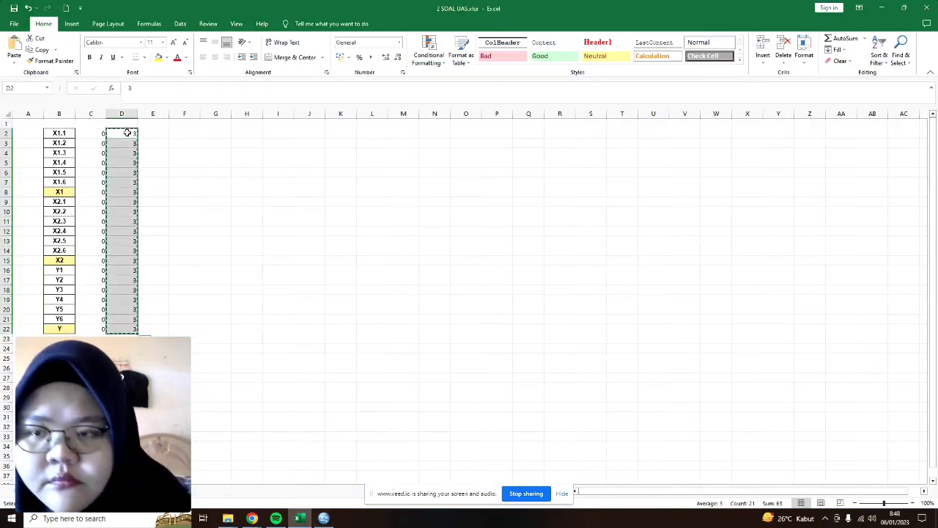
left_click(323, 519)
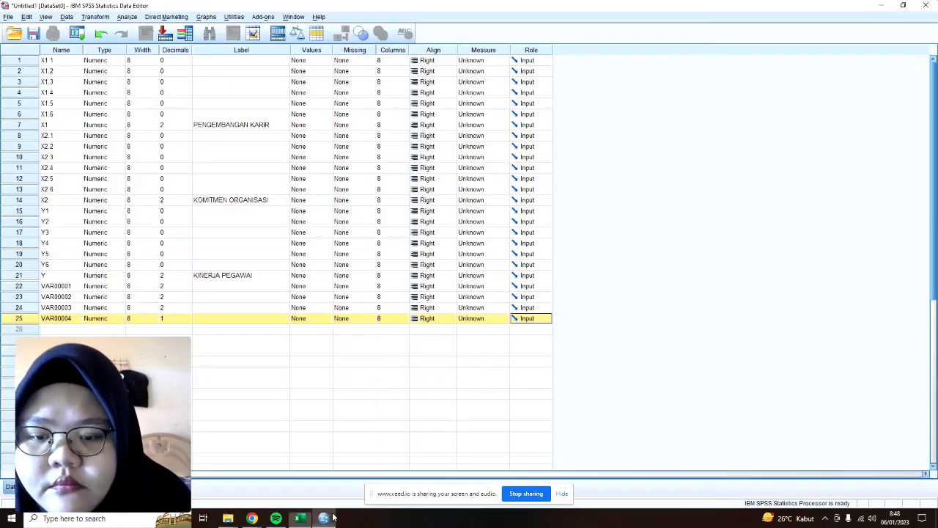
left_click(394, 50)
key("ctrl+v")
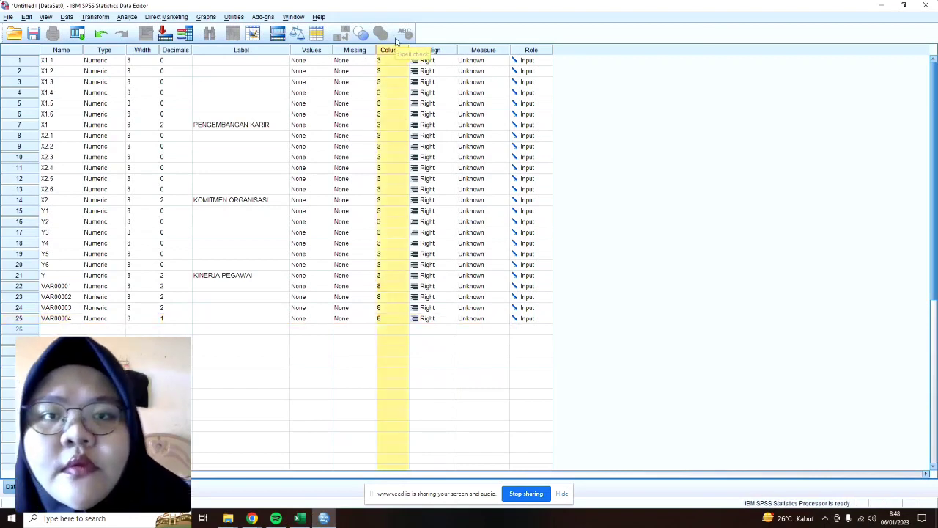
Set the measurement level of variables X1.1 through X1.6 and their total X1 to Ordinal.
left_click(483, 61)
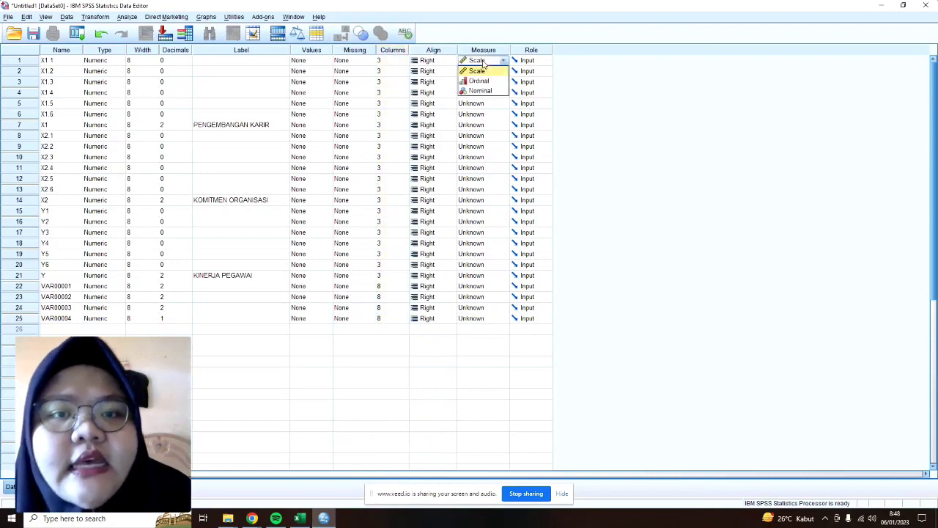
left_click(492, 81)
left_click(500, 71)
left_click(499, 92)
left_click(499, 81)
left_click(480, 102)
left_click(500, 93)
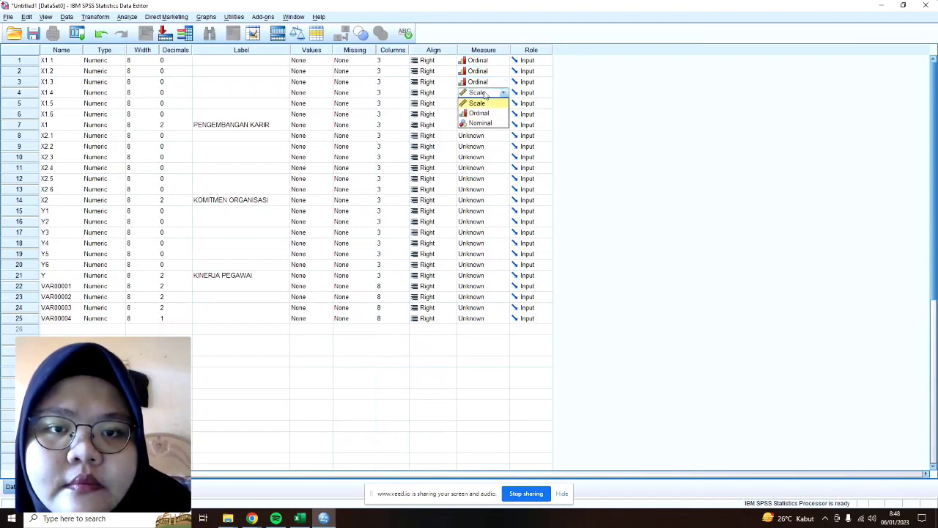
left_click(480, 113)
left_click(486, 103)
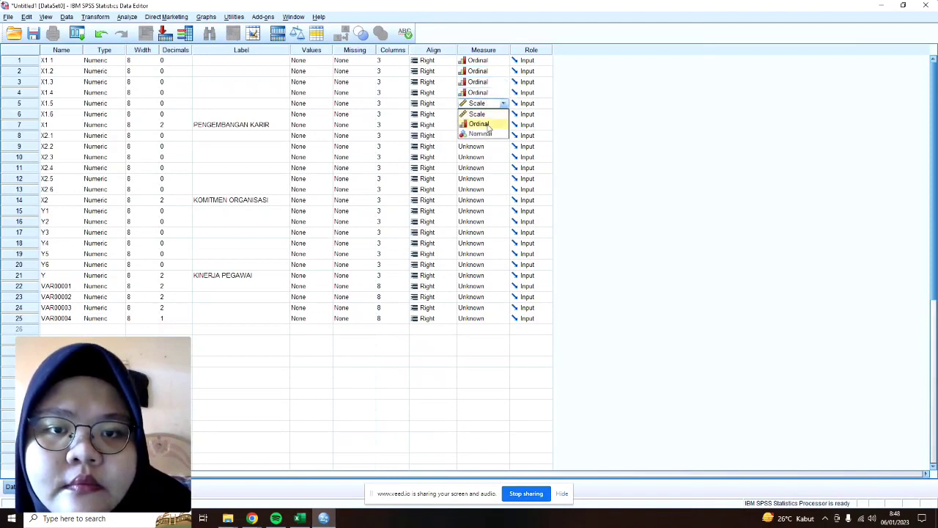
left_click(481, 124)
left_click(487, 114)
left_click(482, 135)
left_click(488, 126)
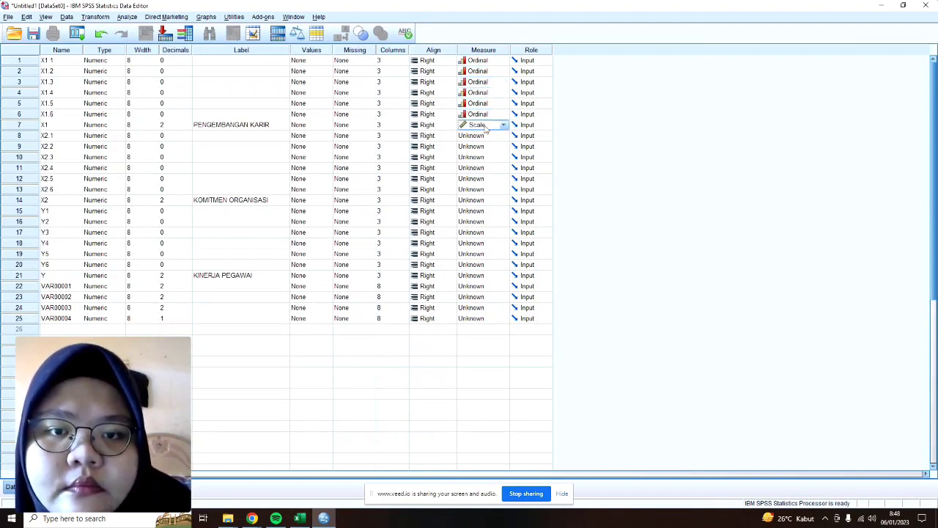
left_click(503, 125)
left_click(502, 146)
Set the measurement level of variables X2.1 through X2.6 and their total X2 to Ordinal.
left_click(503, 136)
left_click(502, 156)
left_click(503, 146)
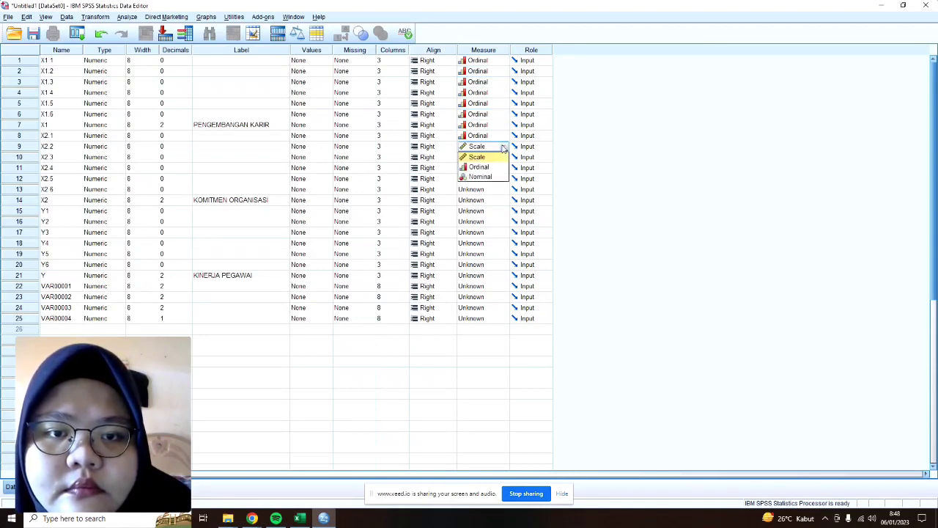
left_click(502, 167)
left_click(502, 157)
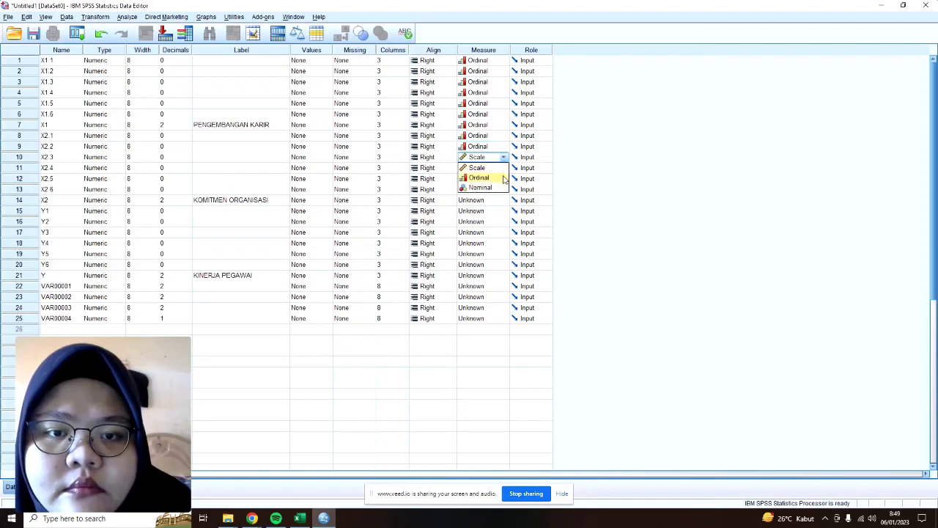
left_click(501, 178)
left_click(503, 168)
left_click(502, 189)
left_click(503, 189)
left_click(501, 210)
left_click(503, 178)
left_click(501, 199)
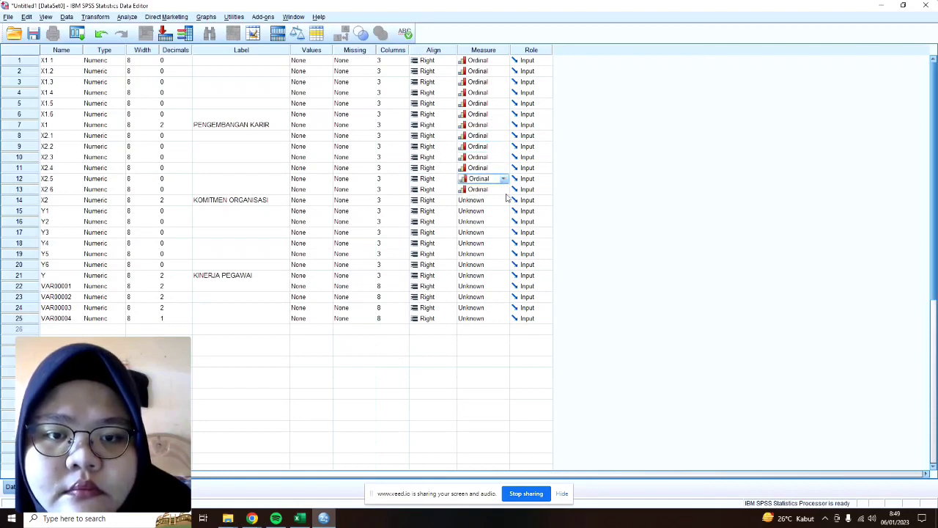
left_click(505, 200)
left_click(503, 221)
Set the measurement level of variables Y1 through Y6 and their total Y to Ordinal.
left_click(503, 210)
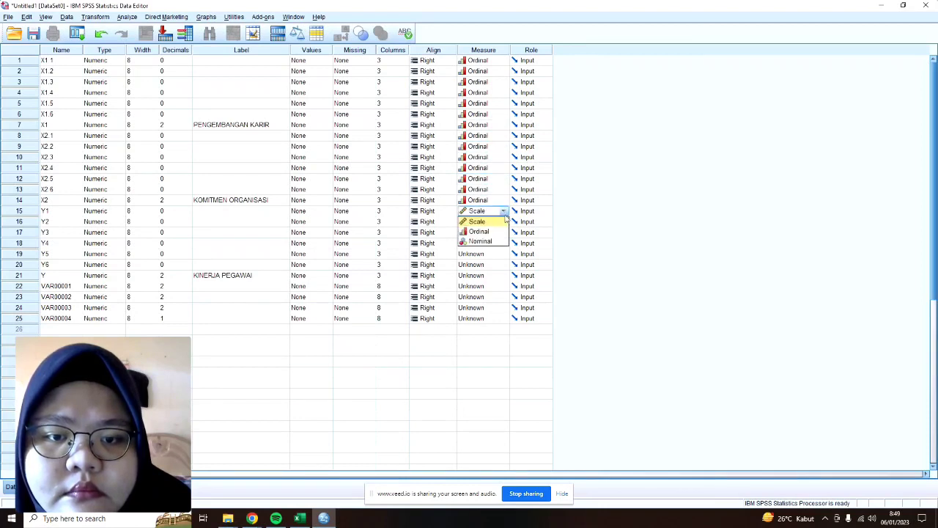
left_click(503, 231)
left_click(503, 222)
left_click(503, 243)
left_click(503, 232)
left_click(503, 253)
left_click(503, 243)
left_click(503, 243)
left_click(499, 264)
left_click(503, 254)
left_click(503, 254)
left_click(494, 275)
left_click(494, 276)
left_click(480, 296)
left_click(480, 296)
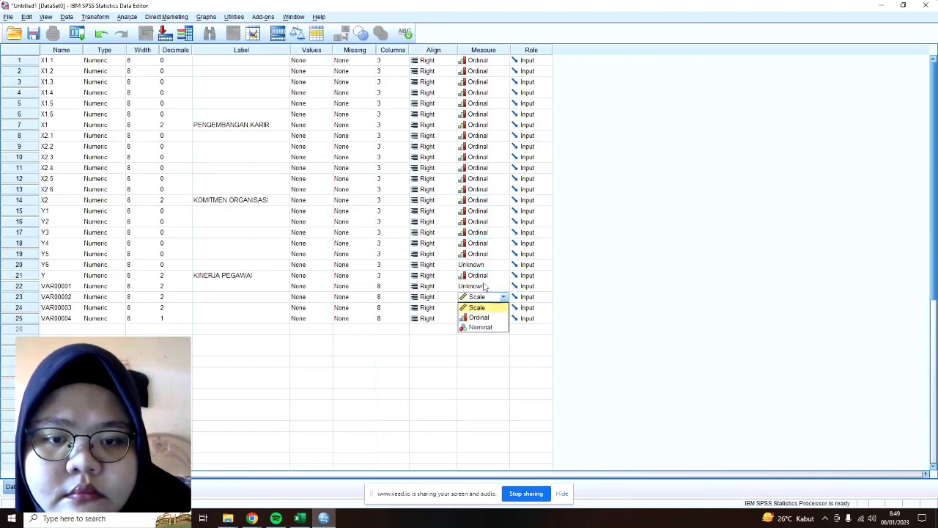
left_click(490, 264)
left_click(490, 265)
left_click(496, 285)
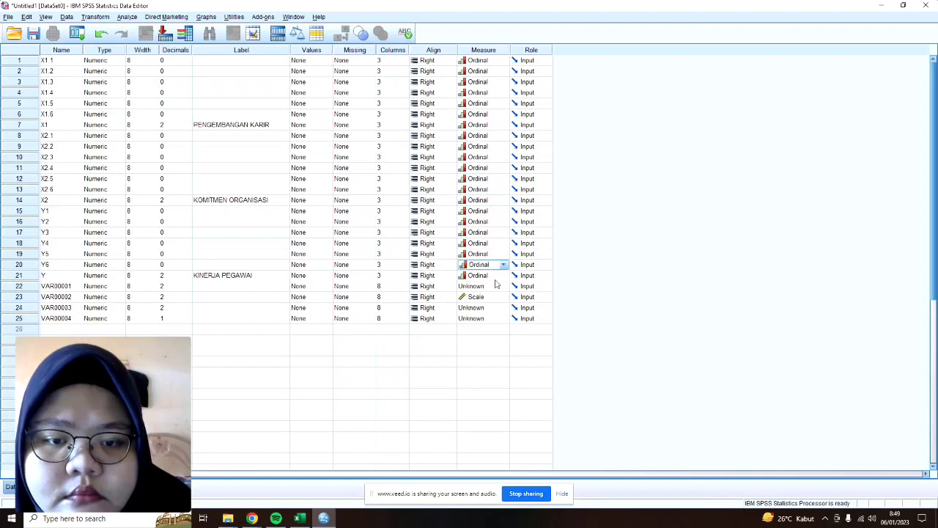
Set the measurement level of the surplus variables VAR00001 through VAR00004 to Ordinal.
left_click(496, 285)
left_click(488, 307)
left_click(488, 307)
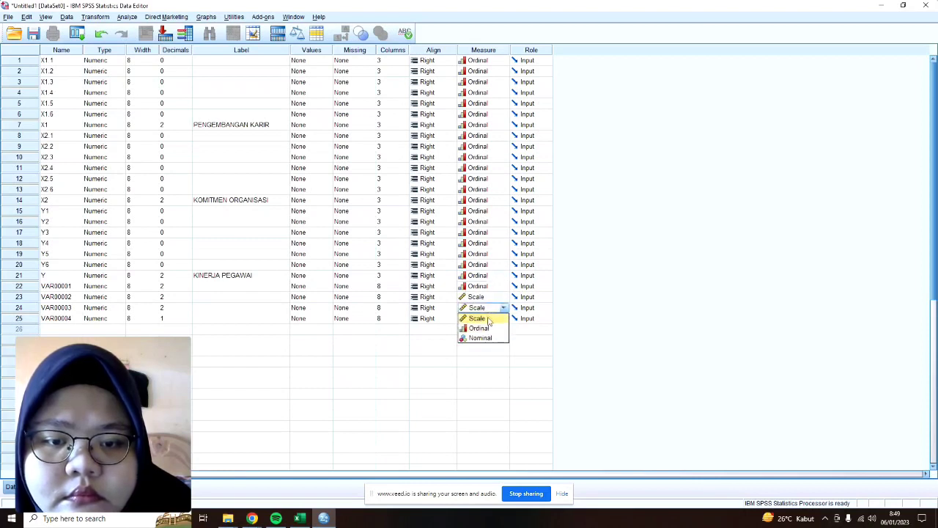
left_click(487, 331)
left_click(484, 297)
left_click(480, 317)
left_click(486, 319)
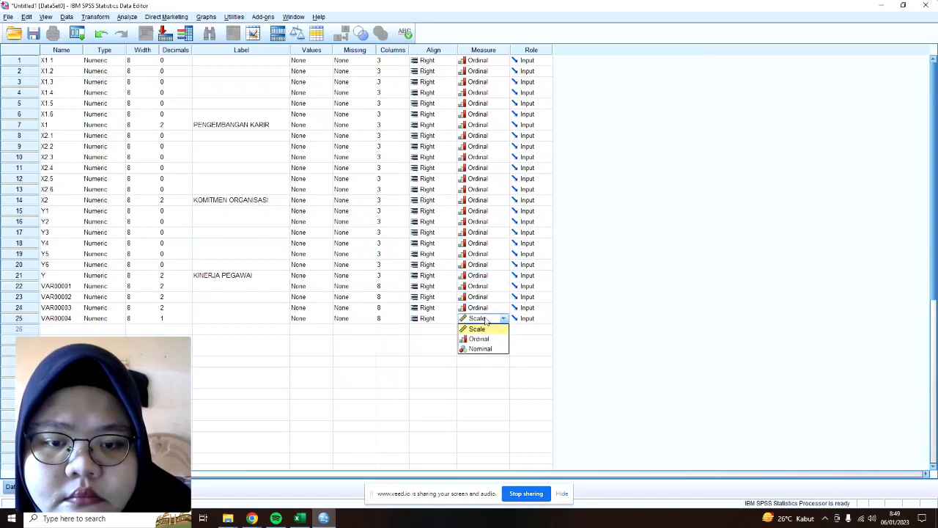
left_click(480, 339)
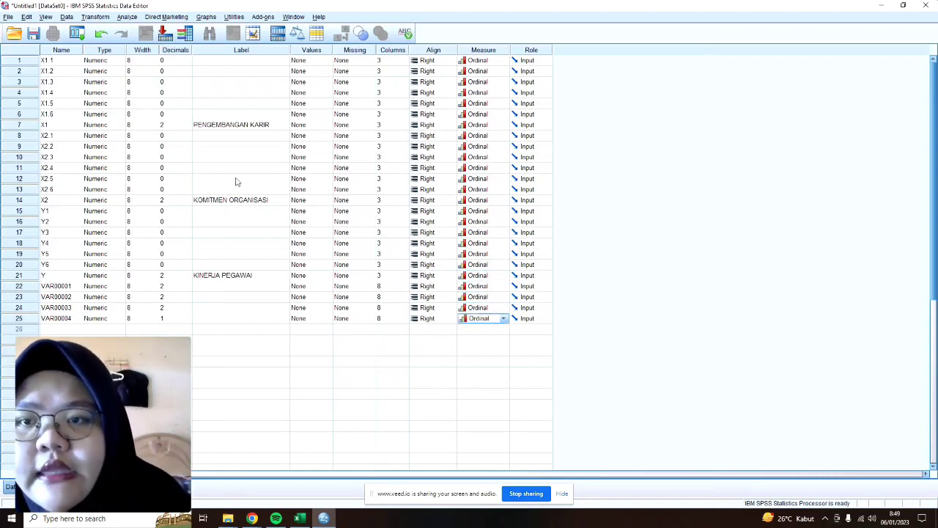
Look up the surplus variable VAR00001 in the data sheet and go back to its definition in the variable list.
left_click(21, 487)
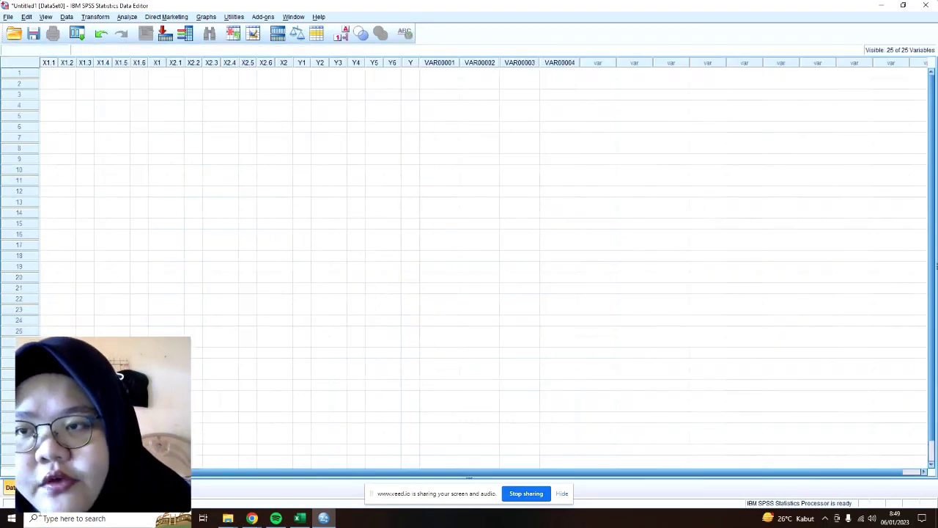
left_click(442, 63)
double_click(446, 63)
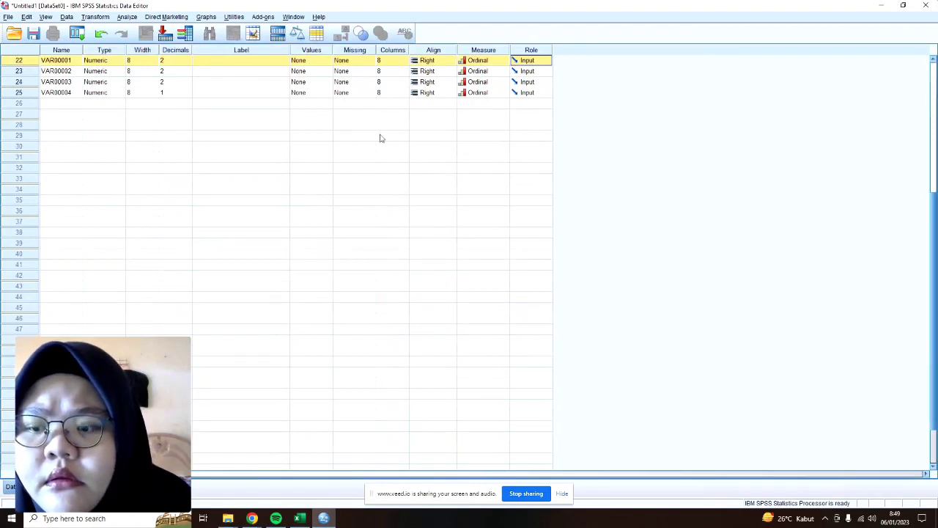
left_click(11, 487)
double_click(438, 63)
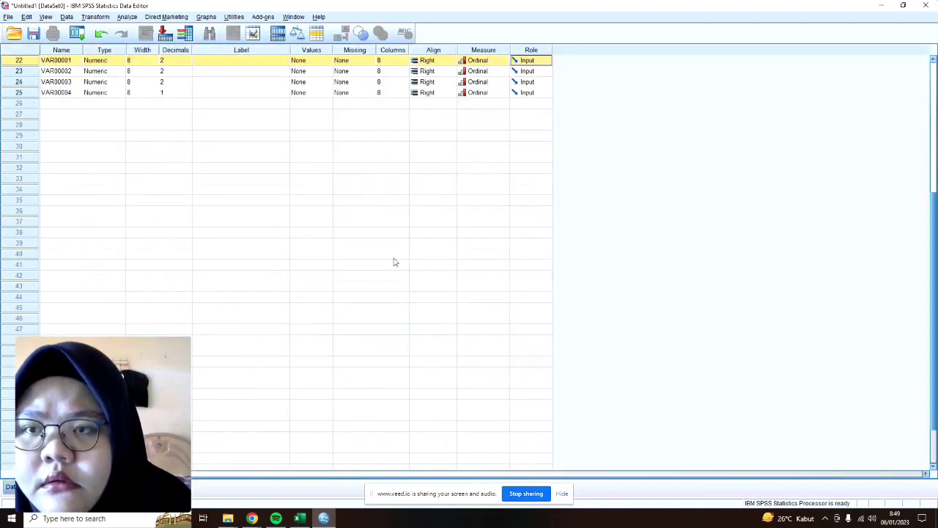
scroll(272, 206, "up", 7)
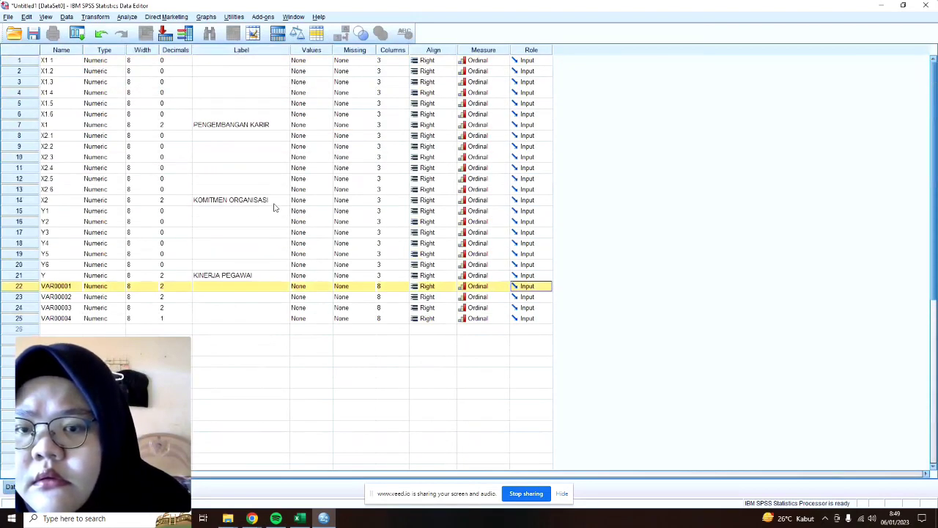
left_click(44, 287)
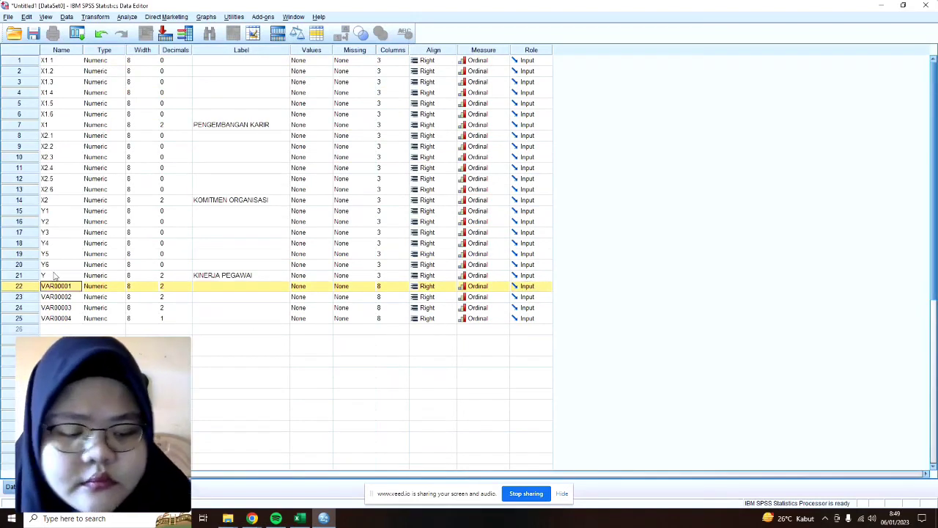
key("Down")
key("Down")
key("Down")
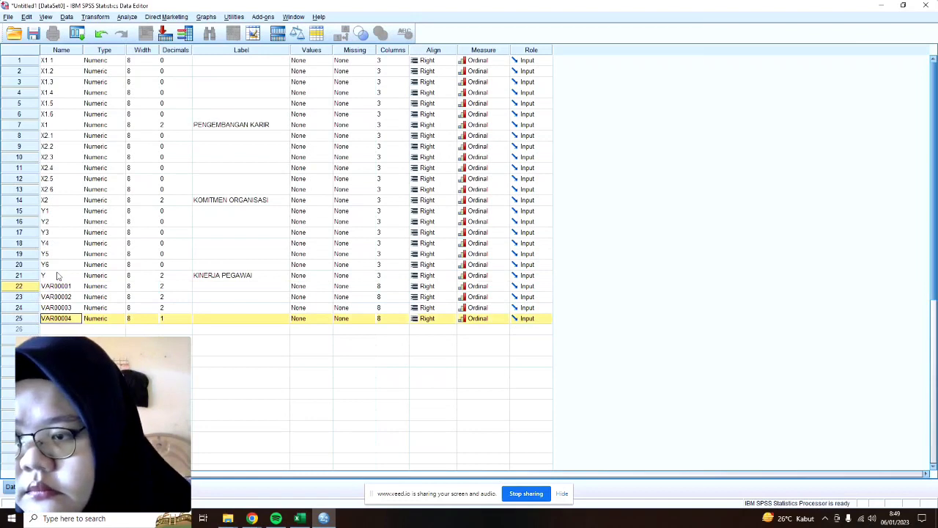
left_click(23, 286)
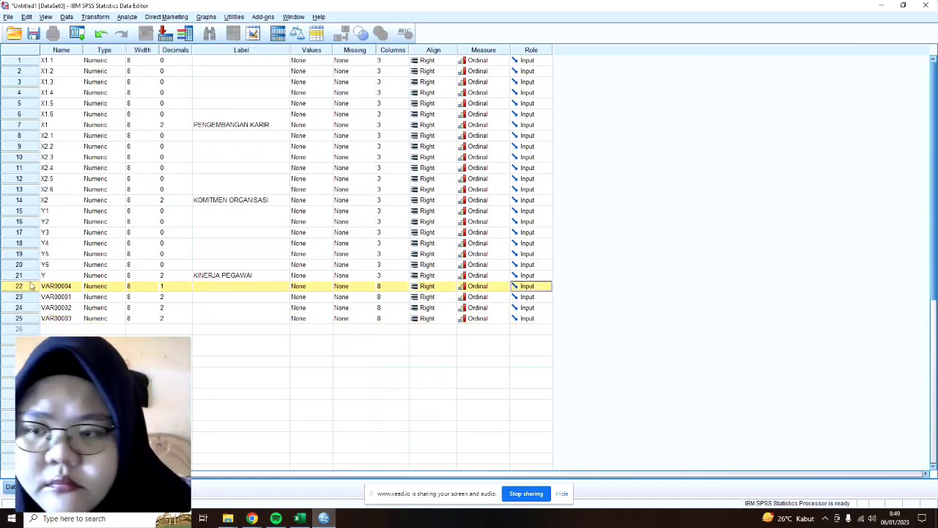
key("ctrl+Down")
Delete the four surplus variables VAR00001 through VAR00004 below variable Y.
left_click(31, 286)
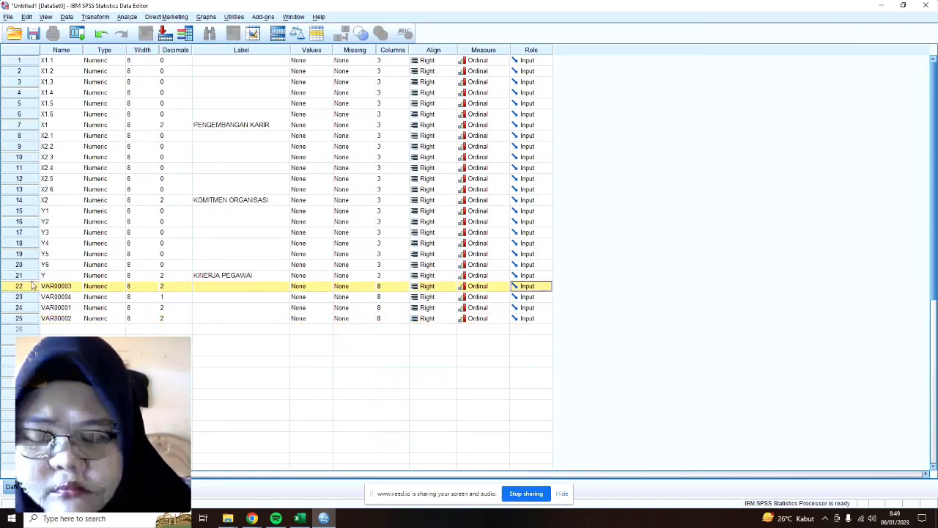
key("shift+Down")
key("shift+Down")
key("shift+Down")
key("Delete")
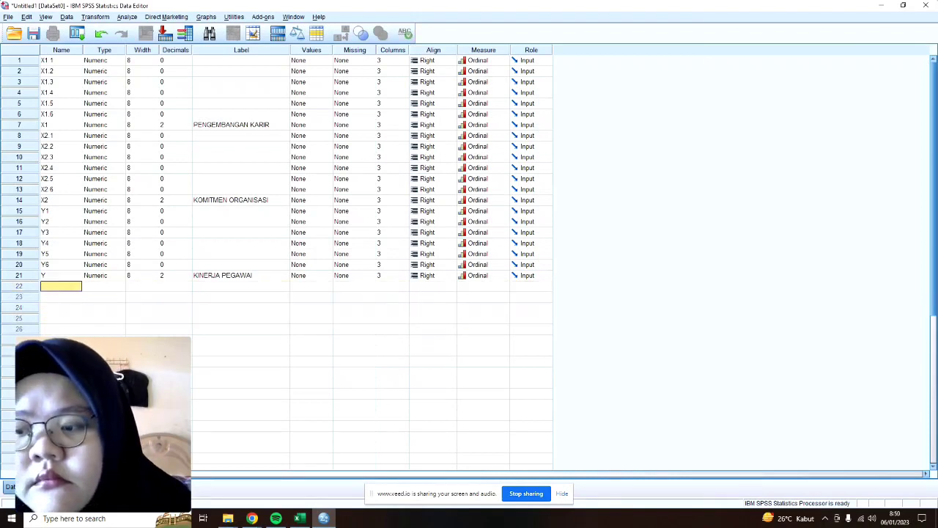
Switch to the Excel workbook and copy the questionnaire scores in B4:V80 of the research data tabulation.
left_click(22, 487)
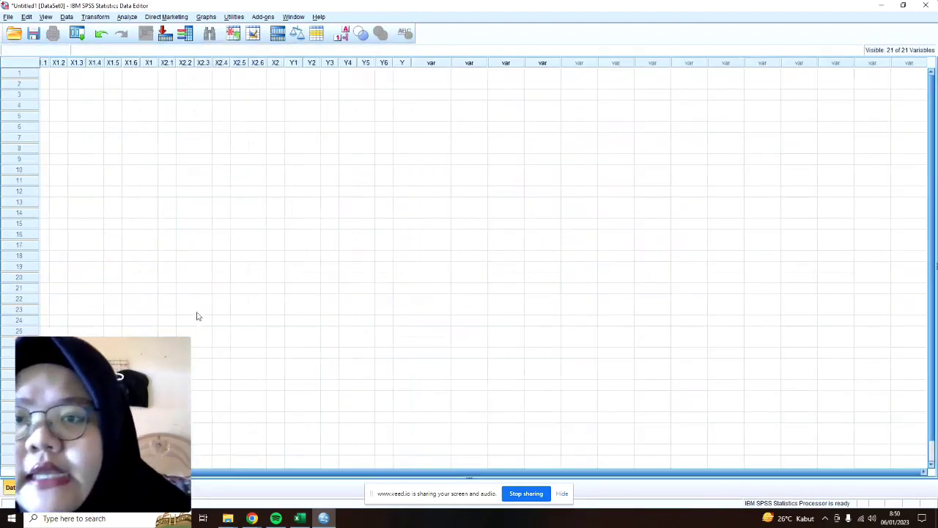
left_click(300, 518)
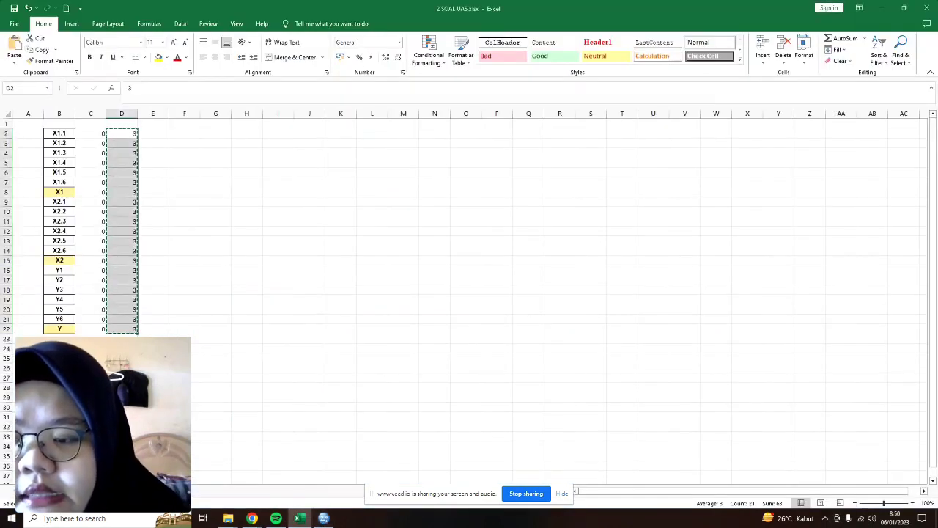
left_click(60, 154)
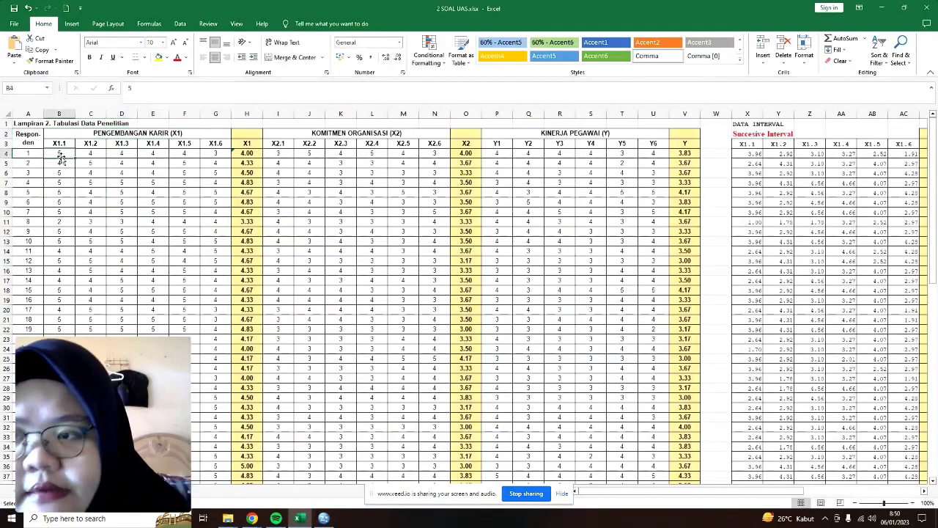
key("ctrl+shift+Right")
key("ctrl+shift+Down")
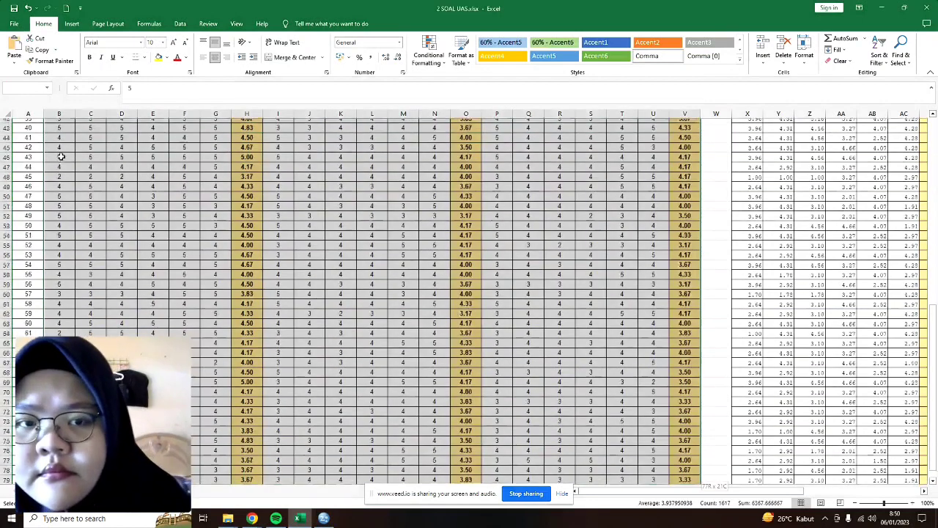
key("ctrl+c")
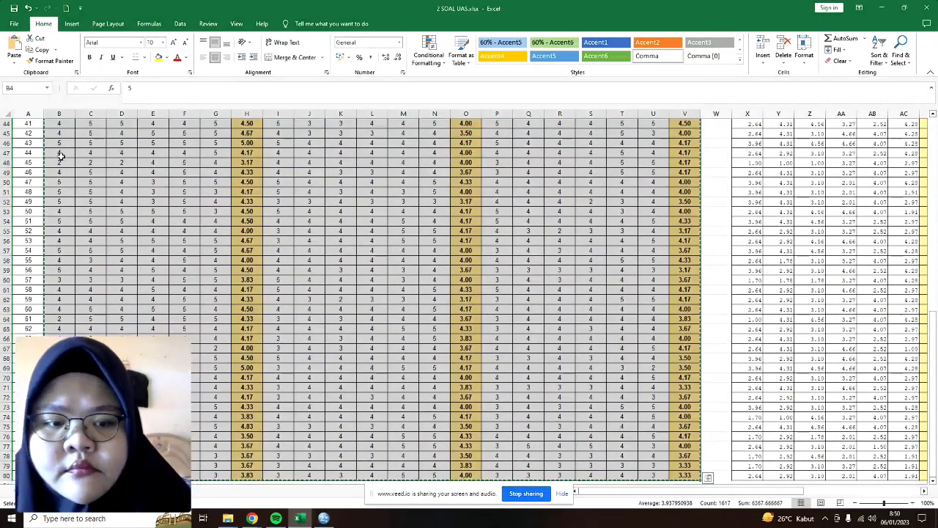
Paste the copied scores into the SPSS data sheet, starting at case 1 of variable X1.1.
left_click(323, 518)
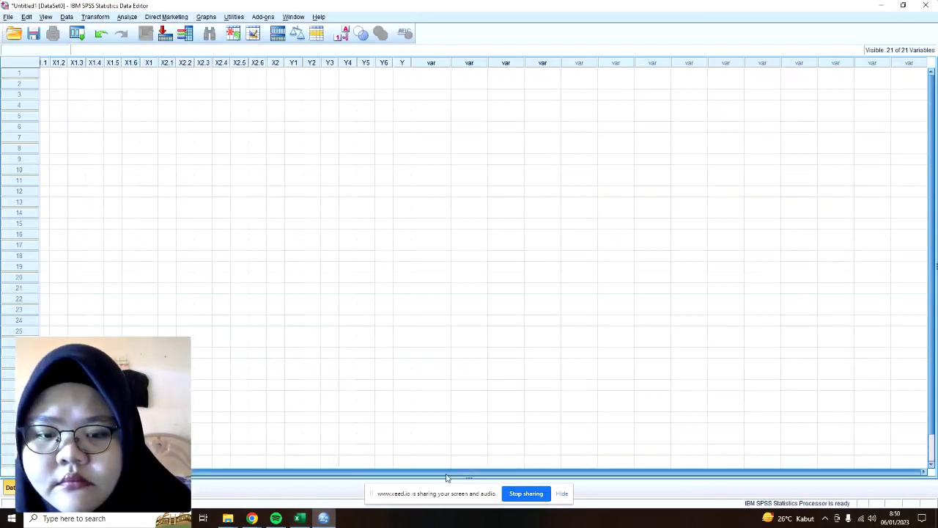
left_click_drag(446, 473, 421, 473)
left_click(49, 74)
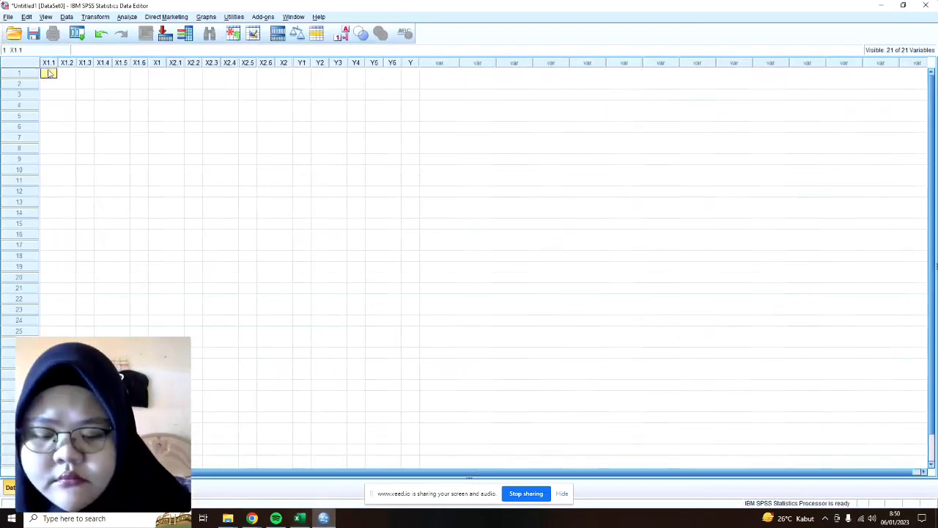
key("ctrl+v")
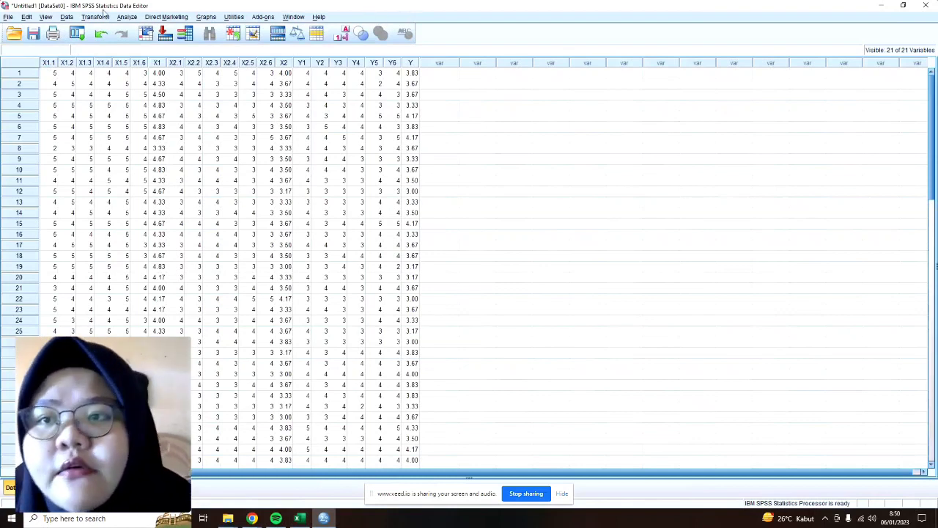
Run a Frequencies analysis with frequency tables for variables X1.1 through X1.6.
left_click(129, 17)
mouse_move(156, 44)
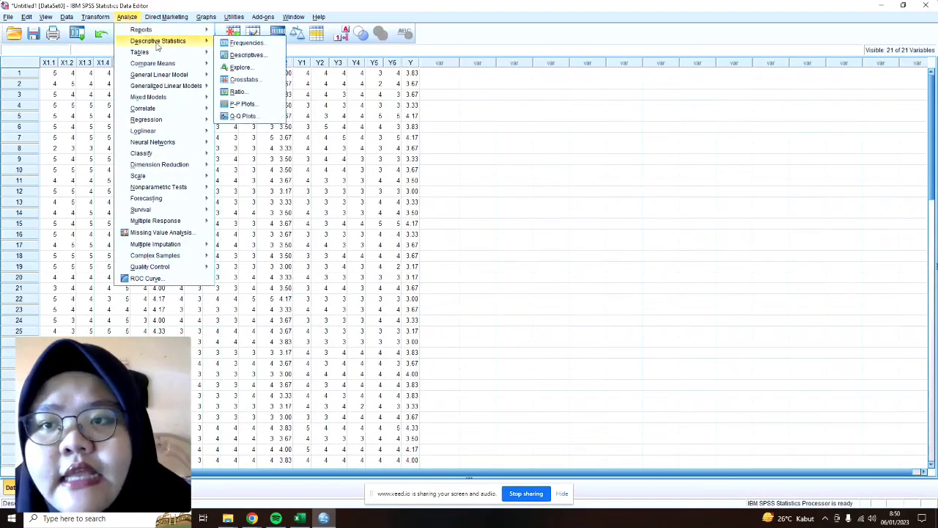
left_click(242, 43)
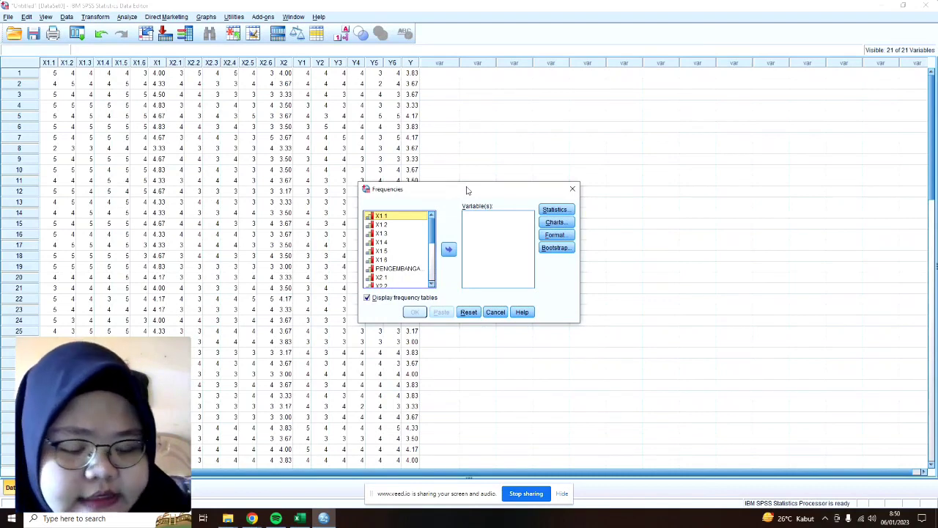
key("shift+Down")
key("shift+Down")
key("shift+Down")
key("shift+Down")
key("shift+Down")
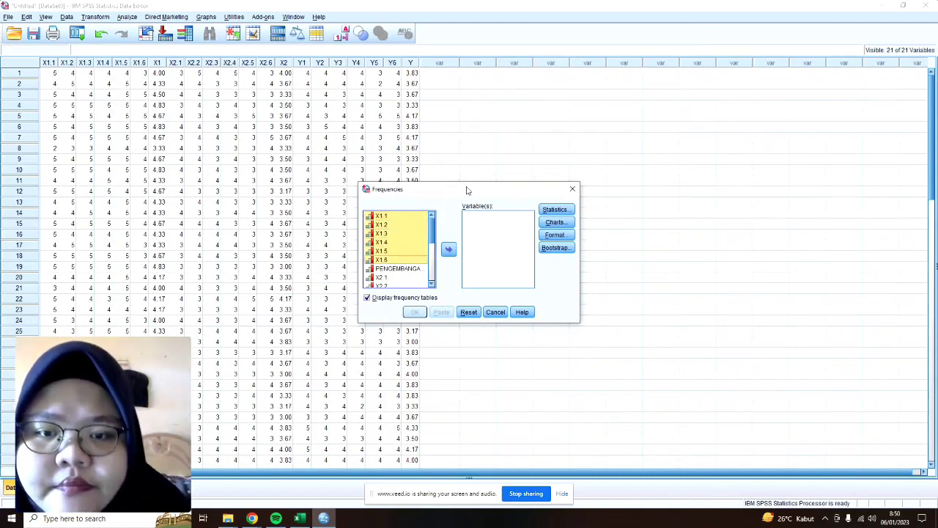
left_click(449, 249)
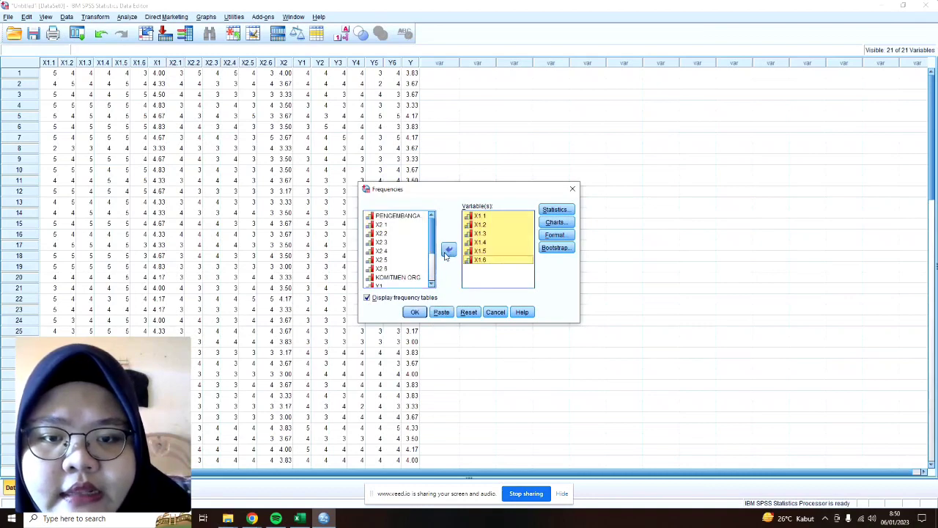
left_click(414, 312)
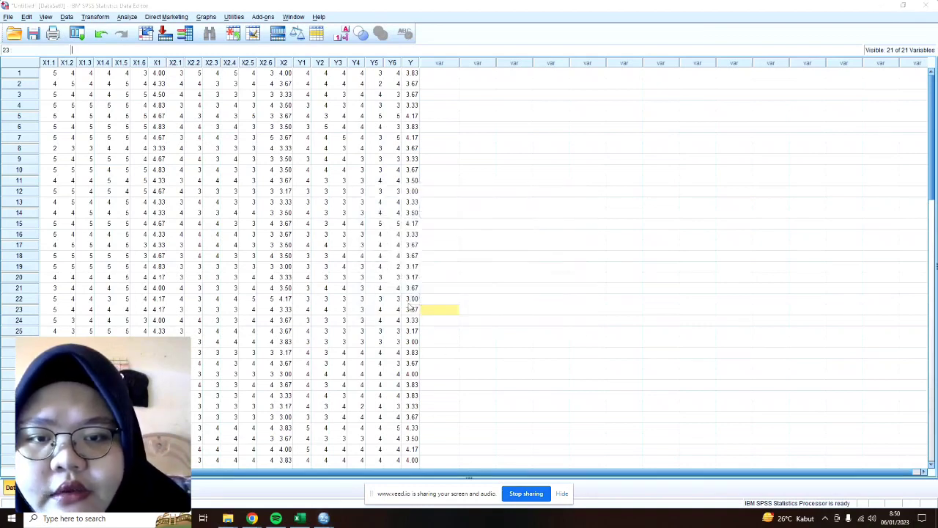
Return to the data sheet, reopen the Frequencies analysis and remove X1.1 through X1.6 from its variable selection.
scroll(408, 281, "down", 5)
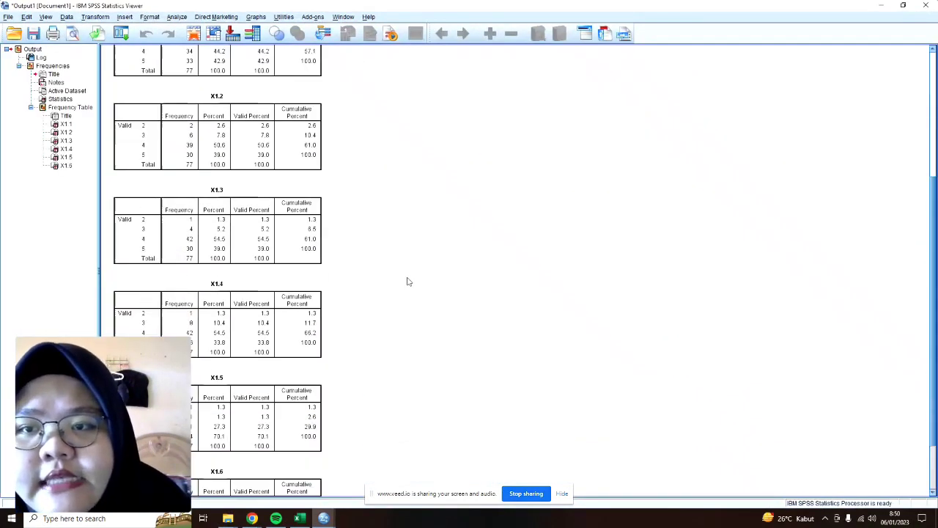
mouse_move(324, 518)
left_click(267, 459)
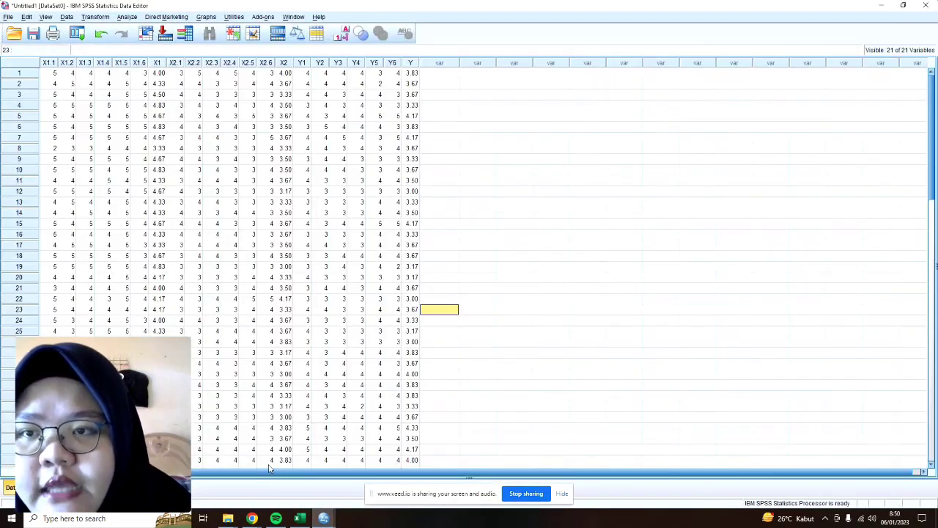
left_click(128, 17)
mouse_move(208, 34)
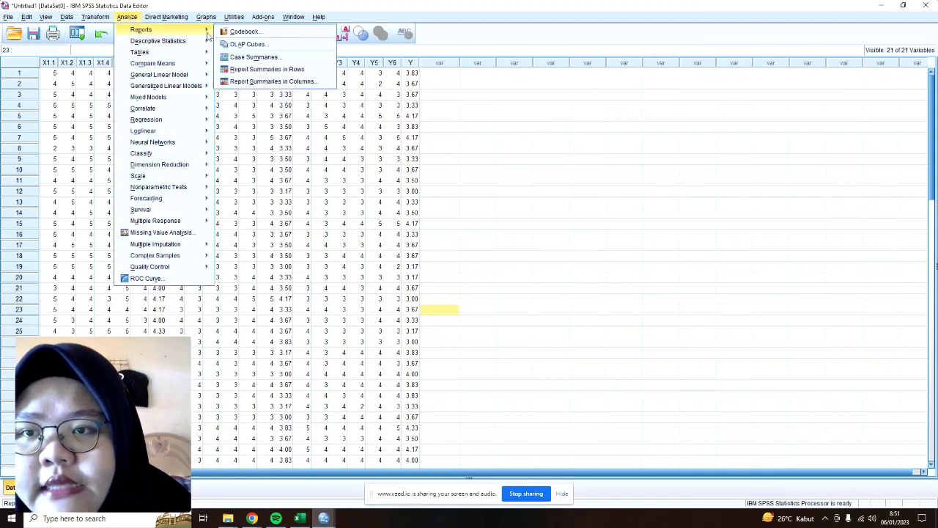
left_click(235, 42)
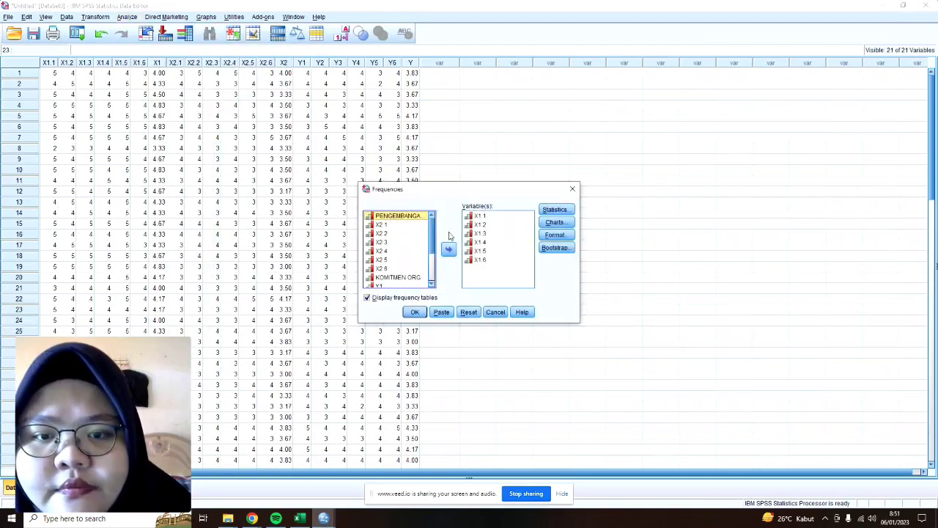
double_click(468, 262)
left_click(484, 270)
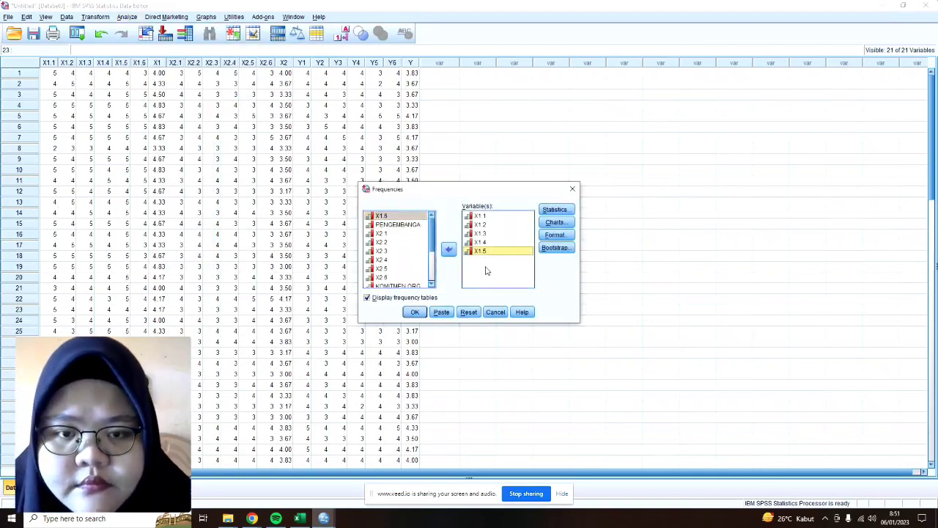
key("ctrl+a")
left_click(449, 249)
Run the Frequencies analysis with frequency tables for variables X2.1 through X2.6 and look through the output.
scroll(411, 264, "down", 2)
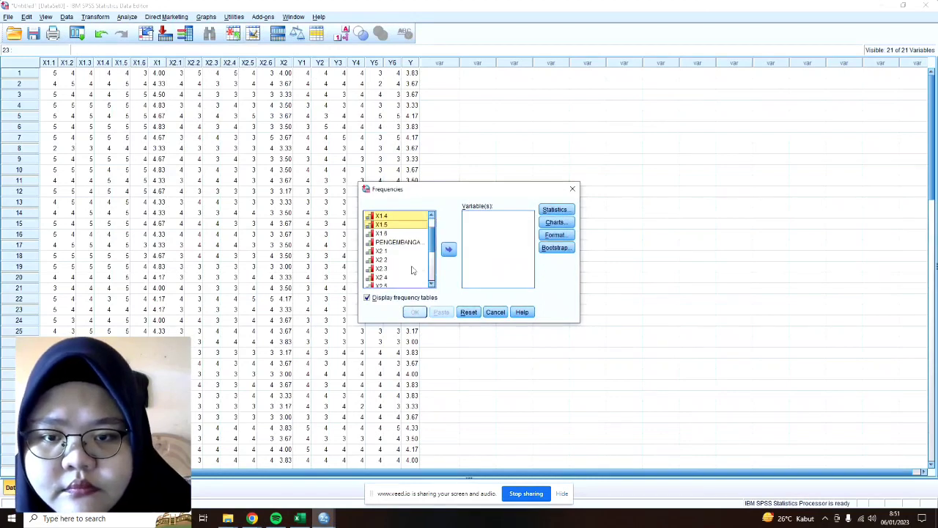
left_click(392, 225)
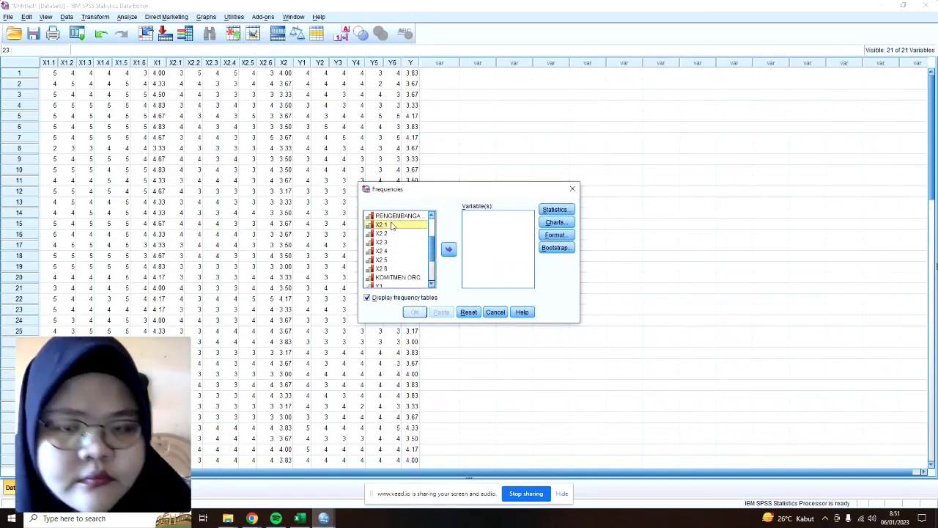
key("shift+Down")
key("shift+Down")
key("shift+Down")
key("shift+Down")
key("shift+Down")
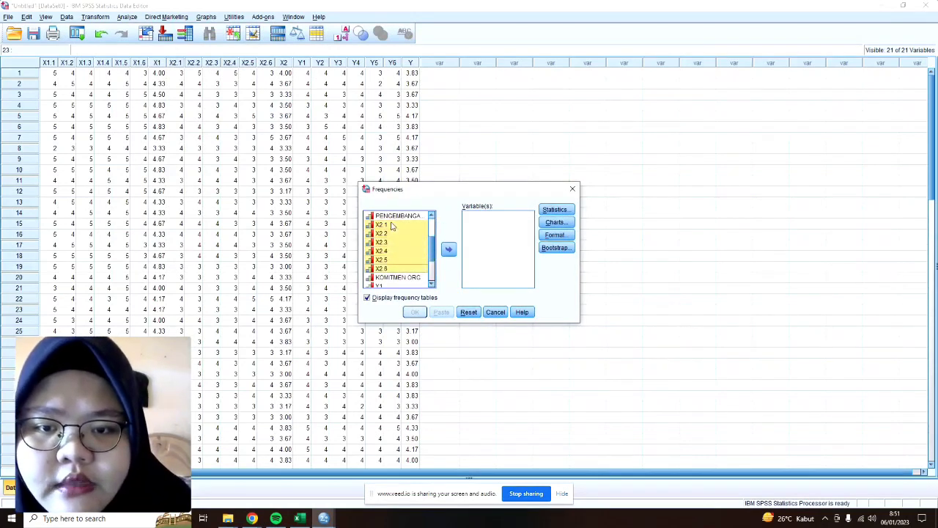
left_click(449, 249)
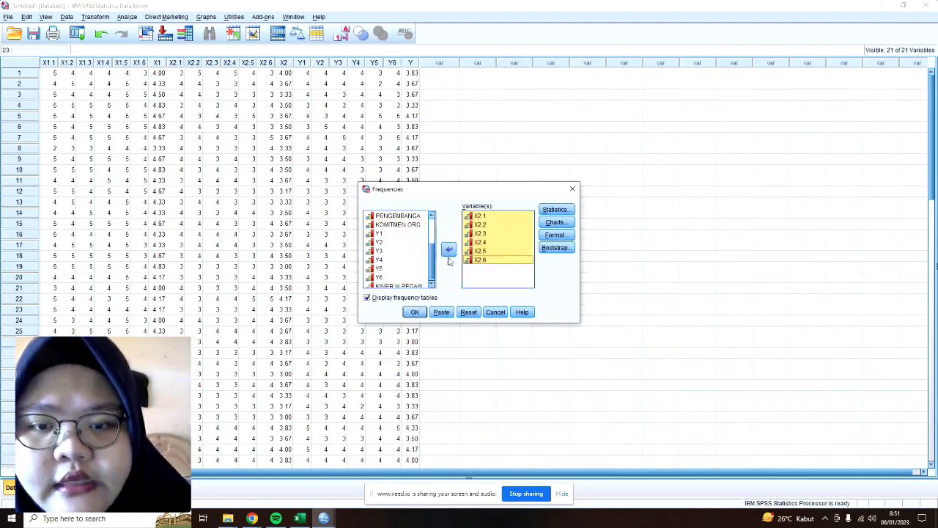
left_click(415, 313)
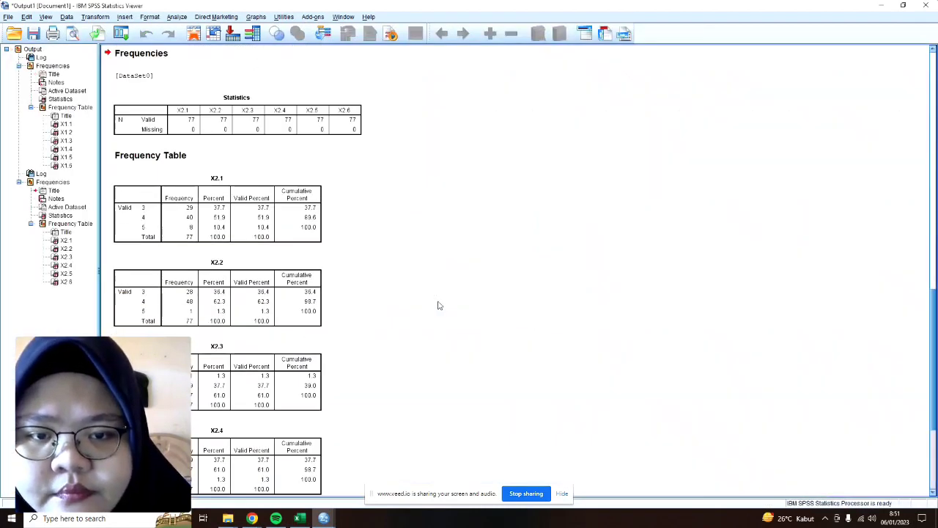
scroll(396, 278, "down", 3)
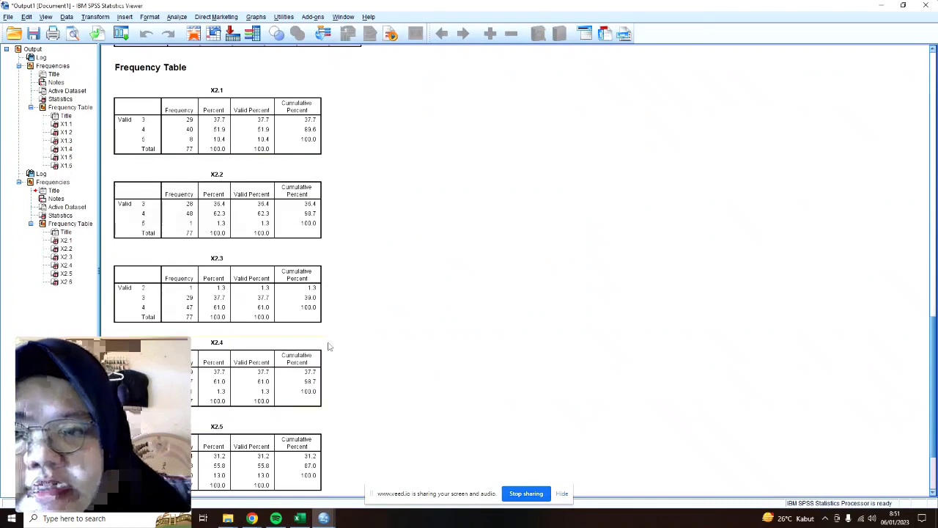
scroll(272, 337, "down", 2)
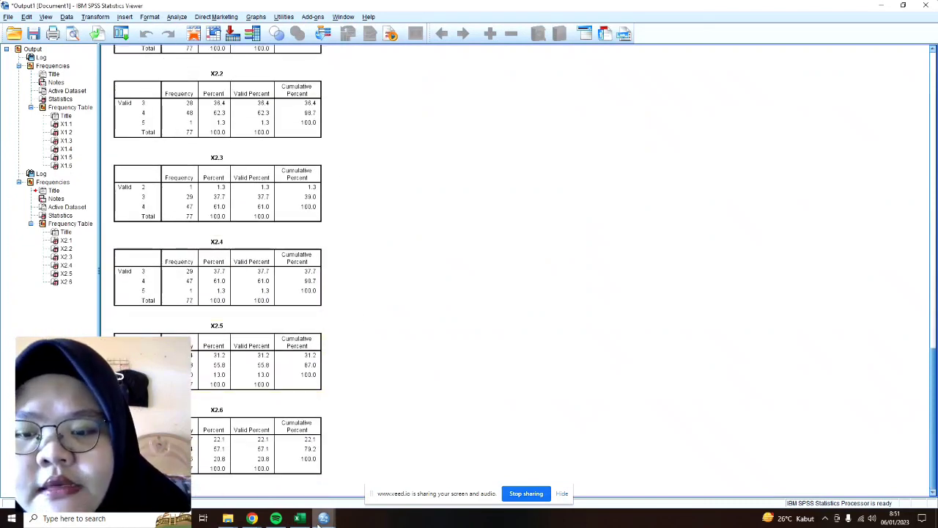
Return to the data sheet, reopen the Frequencies analysis and remove X2.1 through X2.6 from its variable selection.
mouse_move(324, 518)
left_click(269, 475)
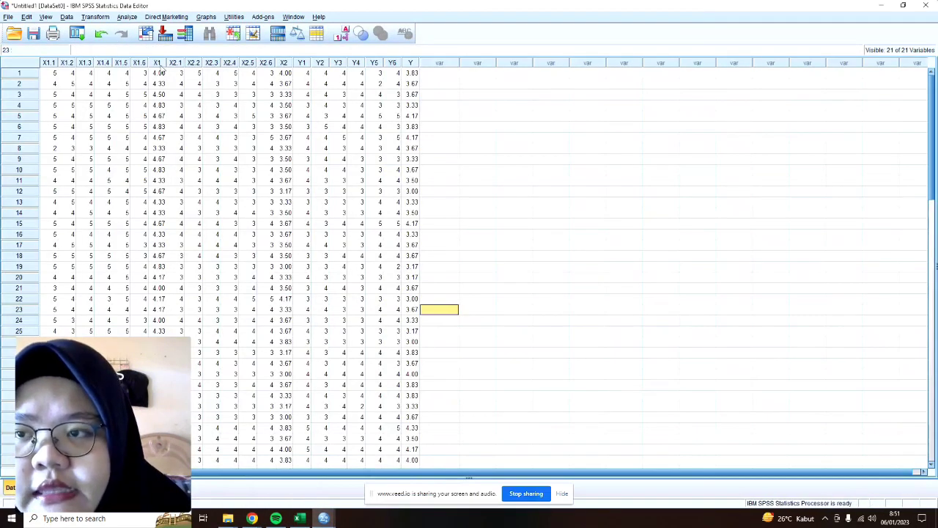
left_click(124, 17)
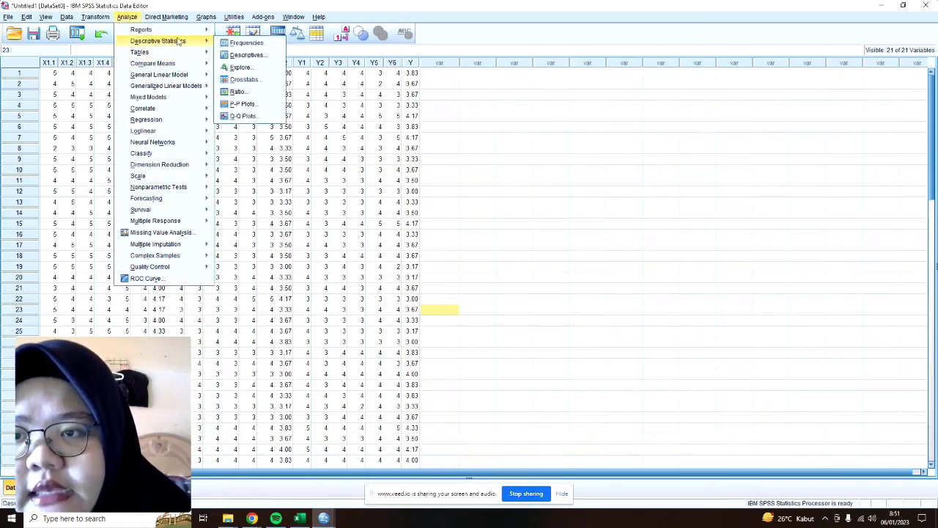
left_click(224, 41)
left_click(478, 271)
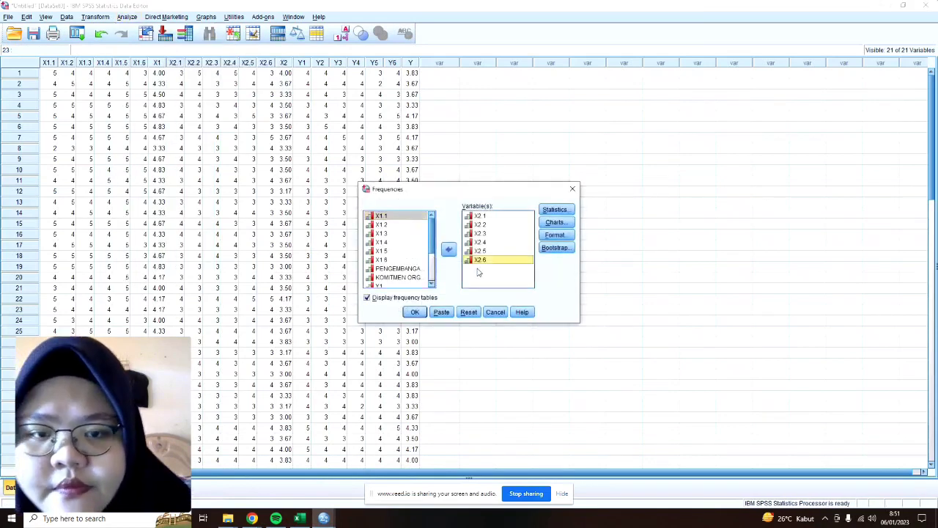
key("ctrl+a")
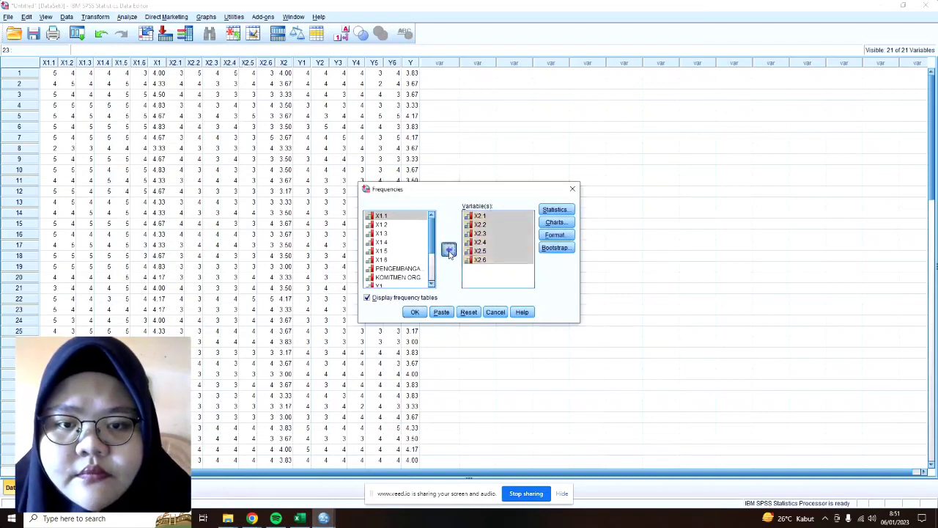
left_click(449, 249)
Run the Frequencies analysis with frequency tables for variables Y1 through Y6 and look through the output.
scroll(391, 270, "down", 4)
left_click(390, 231)
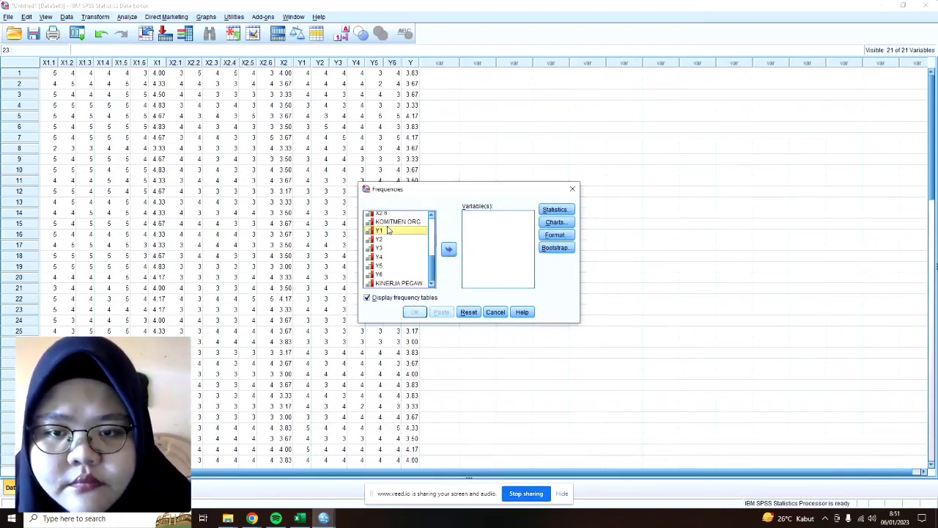
key("shift+Down")
key("shift+Down")
key("shift+Down")
key("shift+Down")
key("shift+Down")
key("shift+Down")
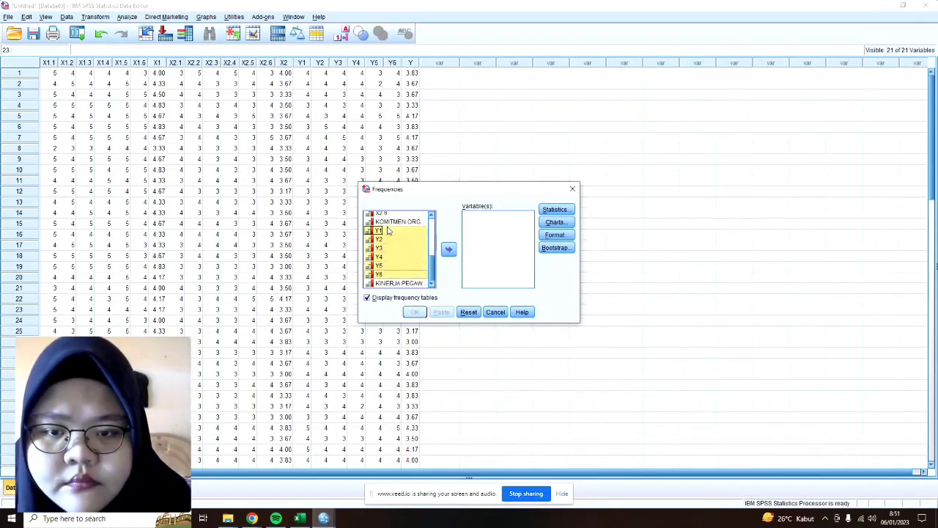
key("shift+Up")
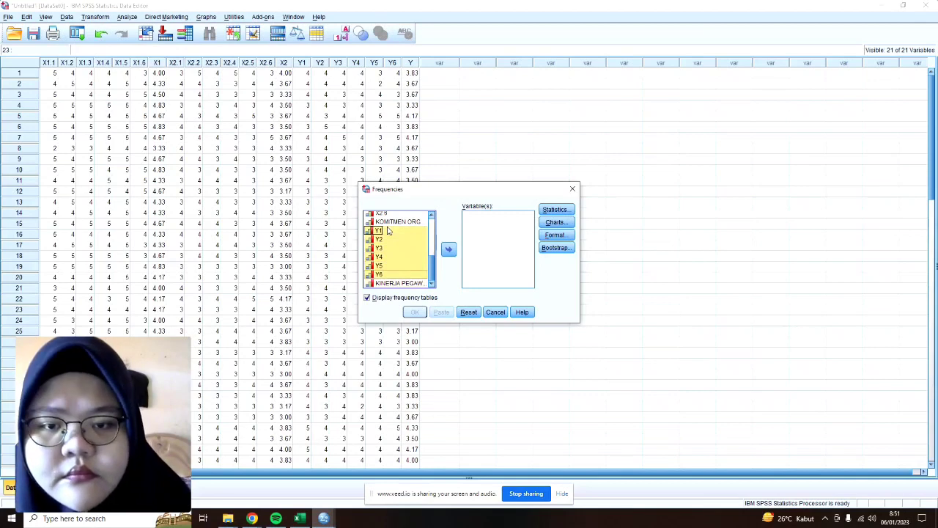
left_click(449, 250)
left_click(414, 313)
scroll(384, 287, "down", 6)
scroll(339, 236, "up", 3)
scroll(339, 235, "down", 4)
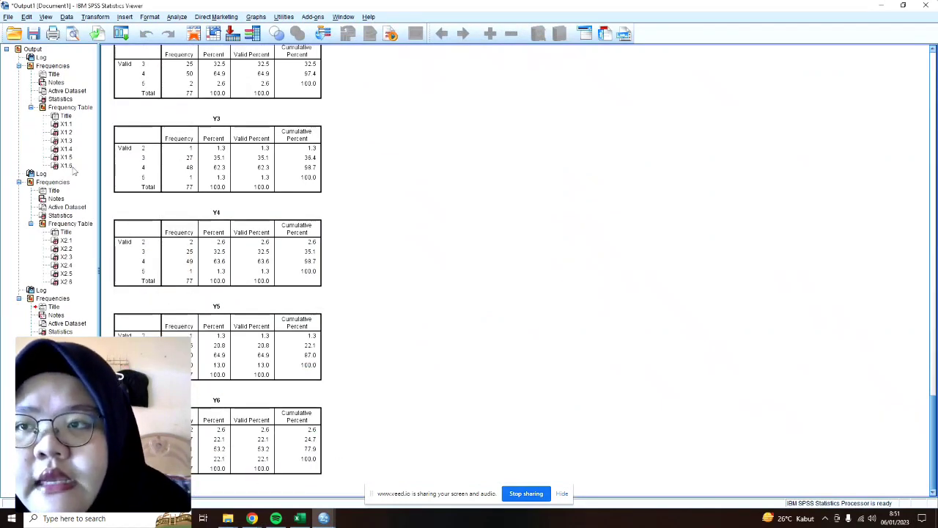
Start saving the frequency output and enter Output UAS VIDEO SD as its file name.
left_click(9, 17)
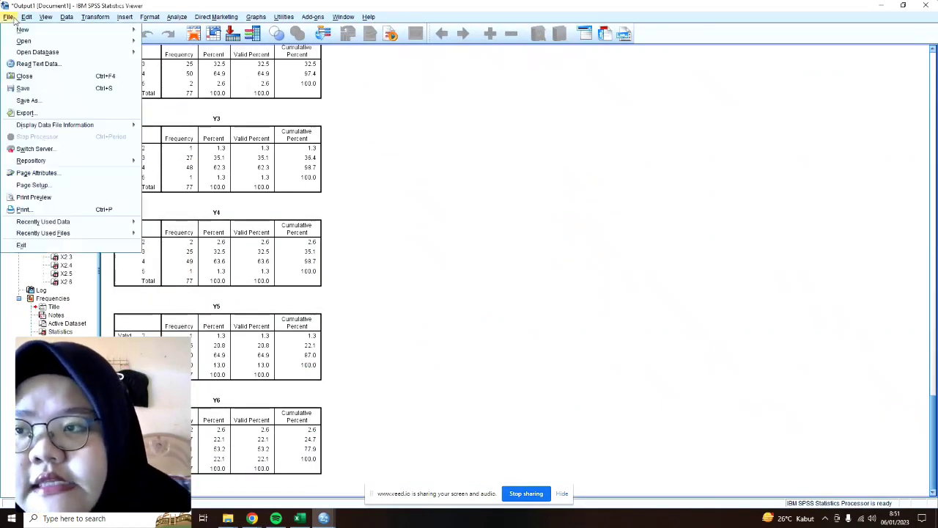
left_click(33, 89)
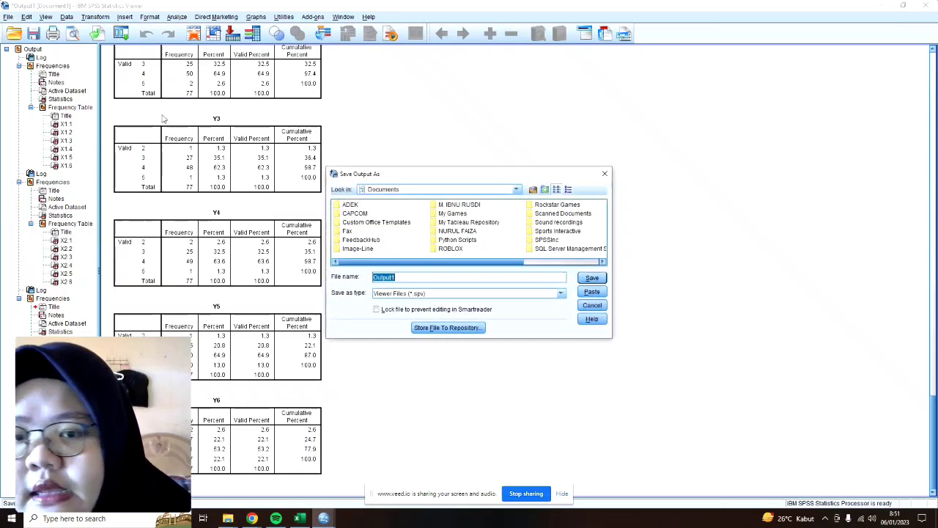
double_click(411, 277)
left_click(411, 277)
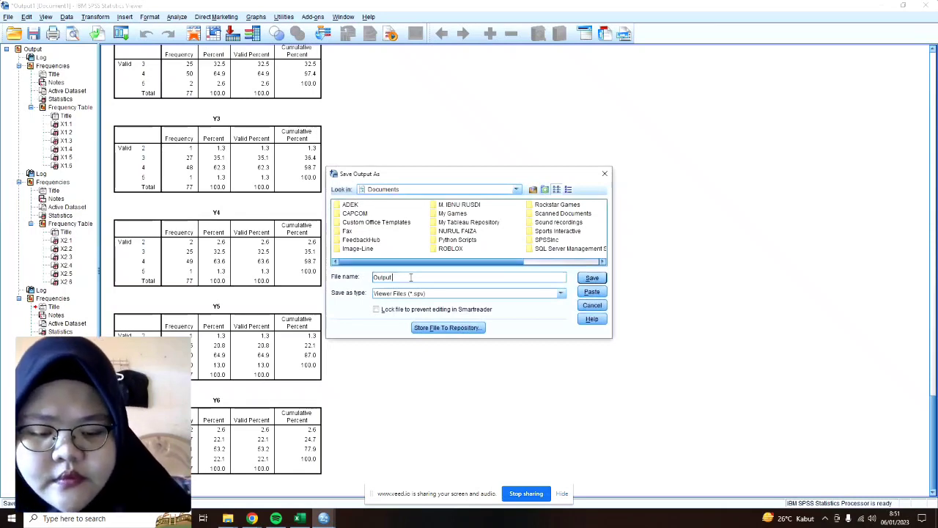
type("UAS VIDEO")
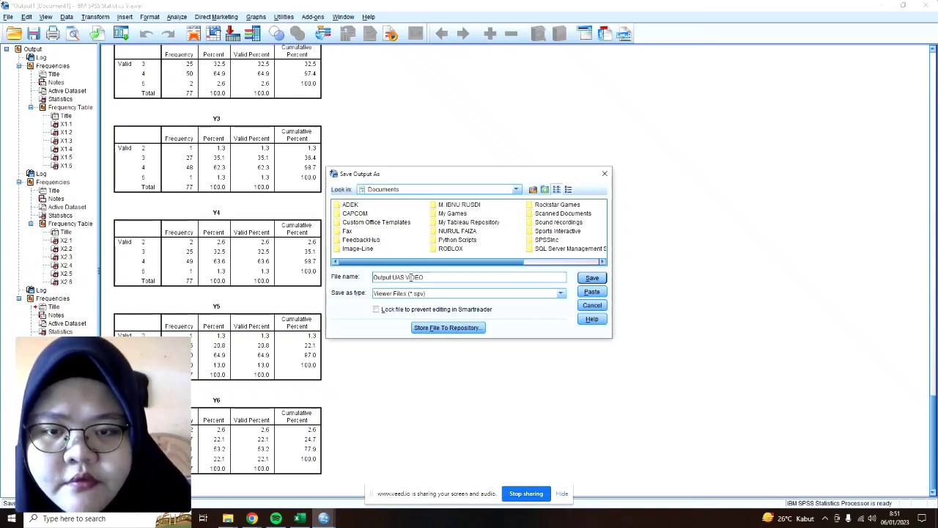
type(" S")
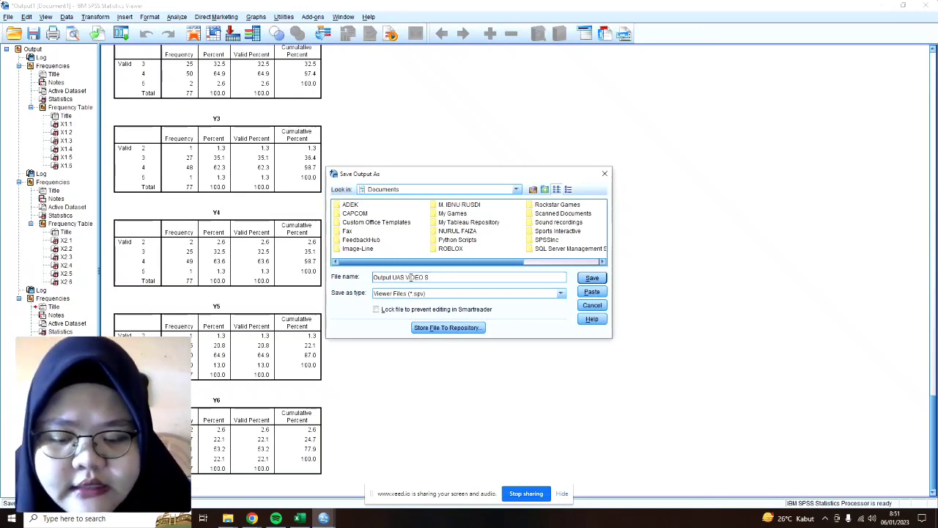
type("D")
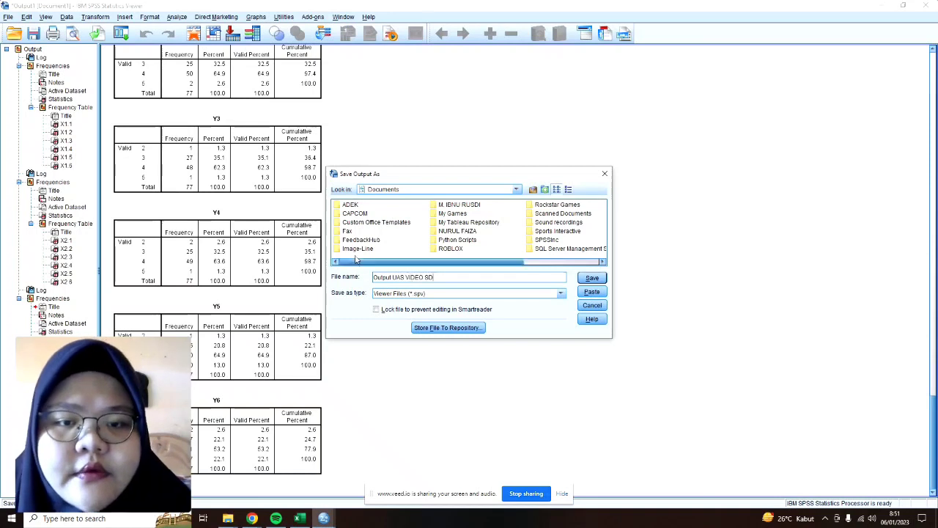
Save the output file in the UAS folder inside STATISTIK BISNIS 2 and close the output window.
double_click(451, 232)
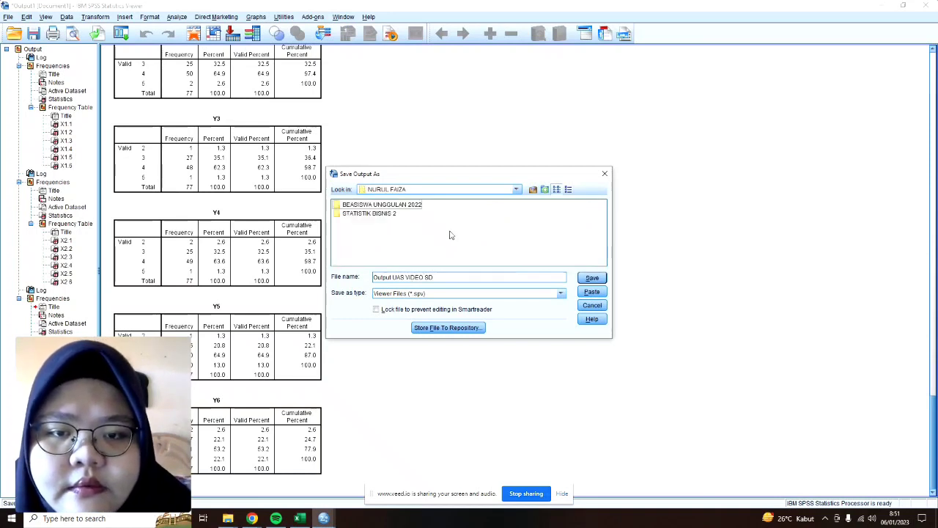
double_click(393, 215)
double_click(349, 231)
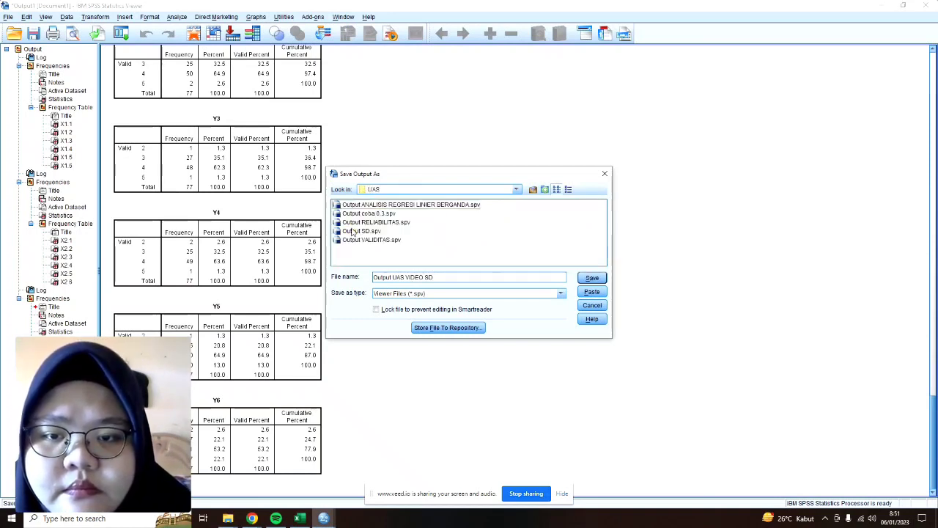
left_click(593, 278)
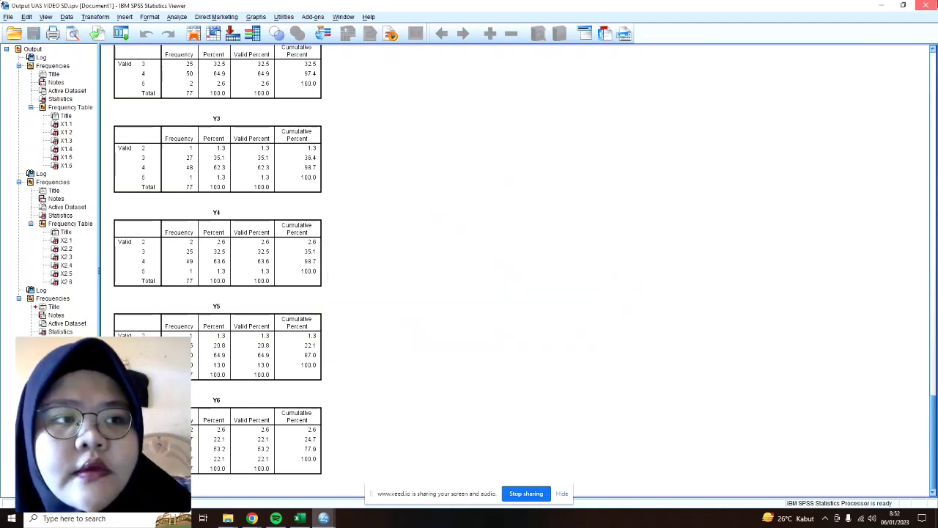
left_click(926, 5)
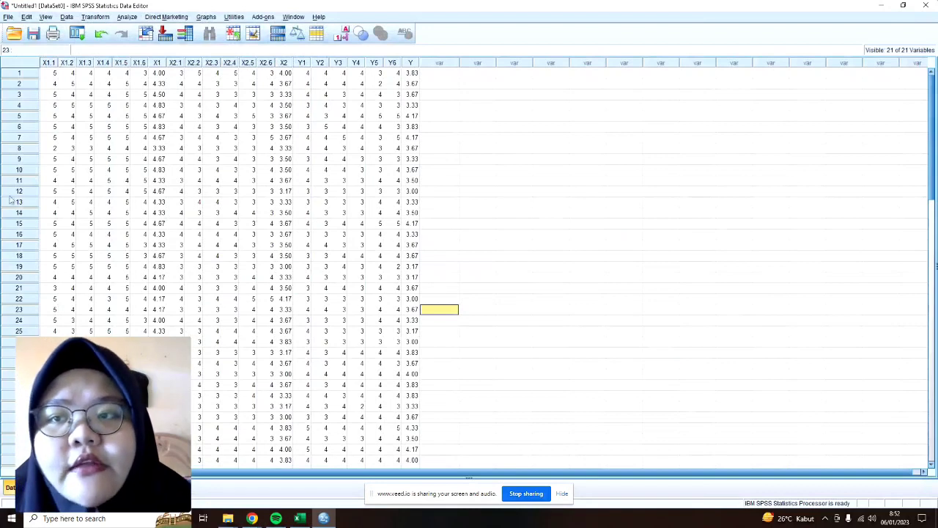
Run a two-tailed Pearson bivariate correlation on X1.1 through X1.6 and the total variable X1 (PENGEMBANGAN KARIR).
left_click(129, 17)
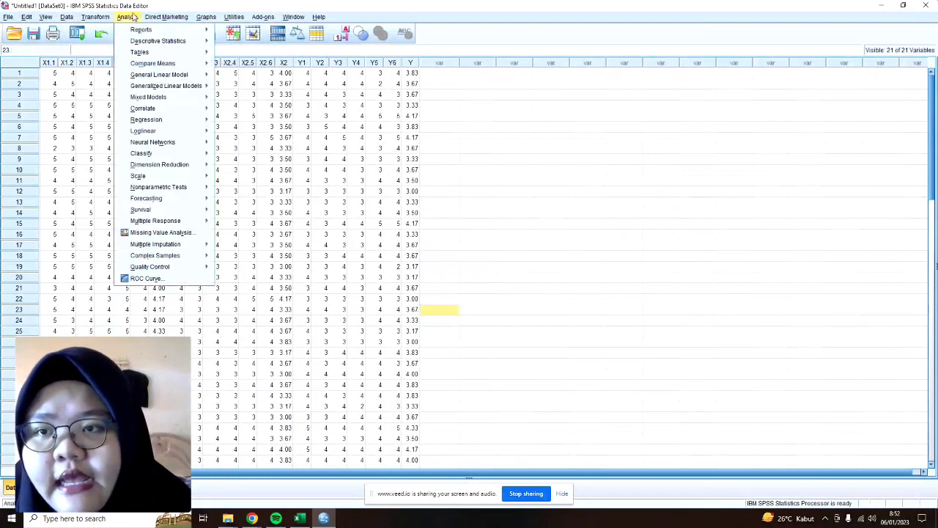
mouse_move(205, 108)
left_click(225, 110)
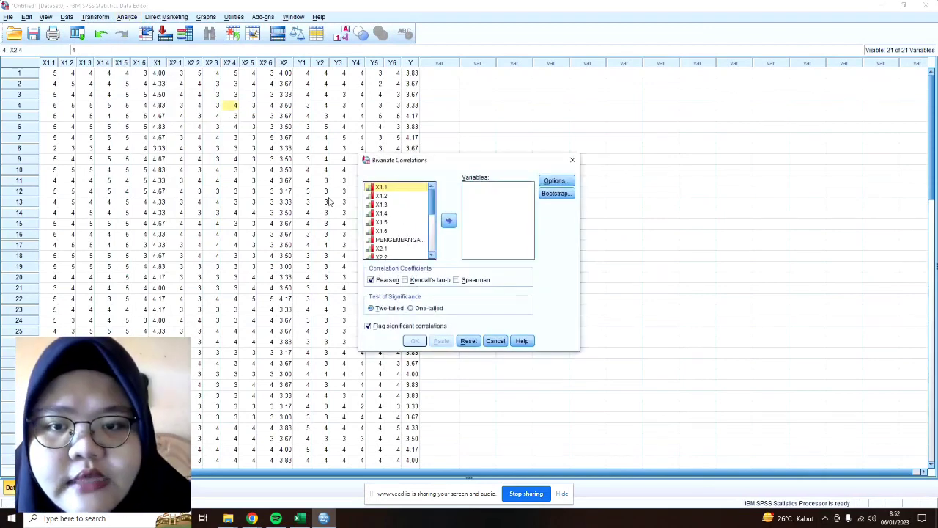
key("shift+Down")
key("shift+Down")
key("shift+Down")
key("shift+Down")
key("shift+Down")
key("shift+Down")
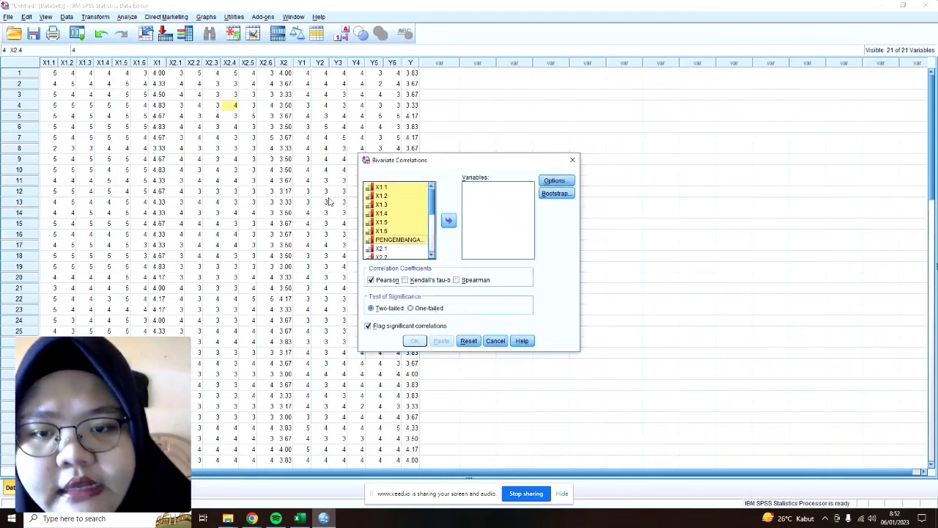
left_click(450, 221)
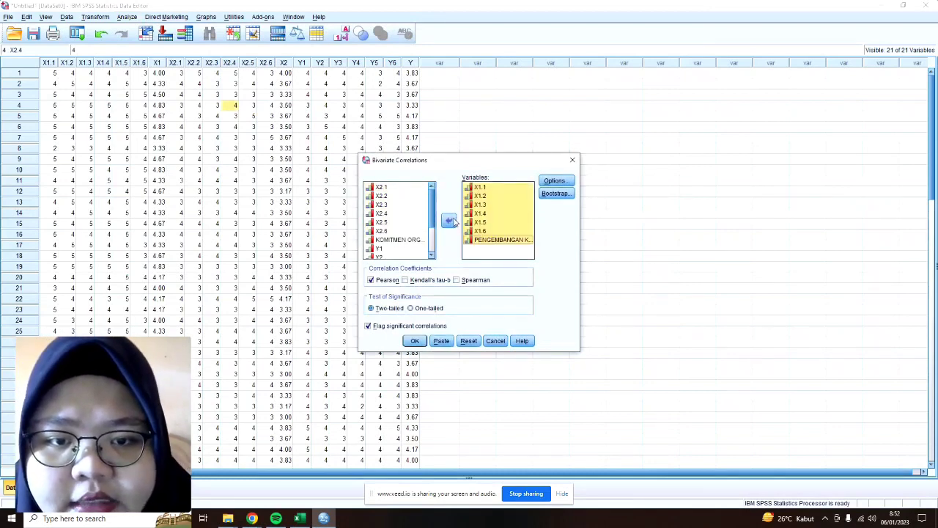
left_click(415, 342)
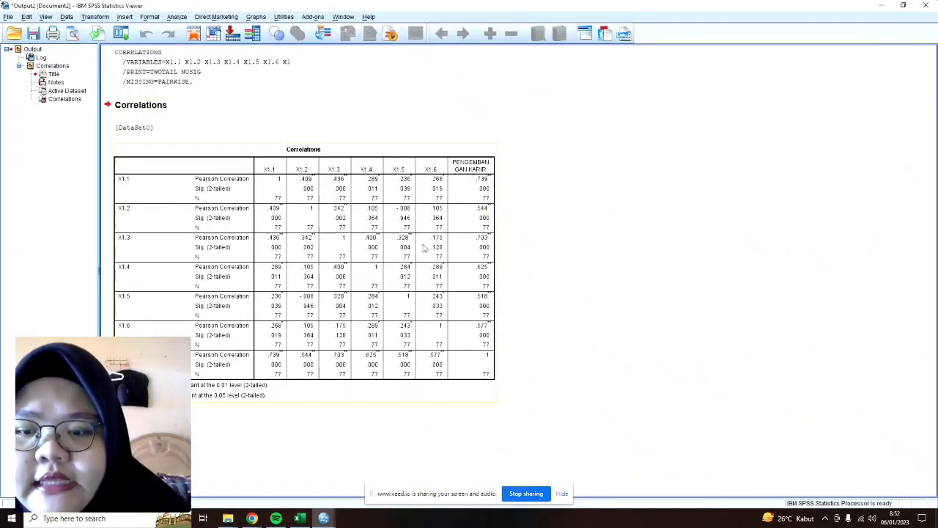
Return to the data set, reopen Bivariate Correlations and remove X1.1 through X1.6 and PENGEMBANGAN KARIR from the analysis variables.
mouse_move(323, 518)
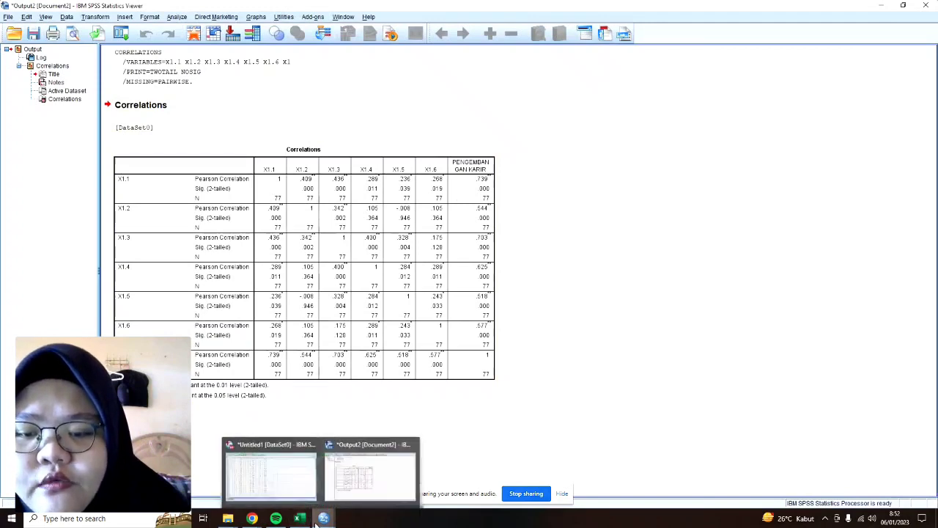
left_click(275, 480)
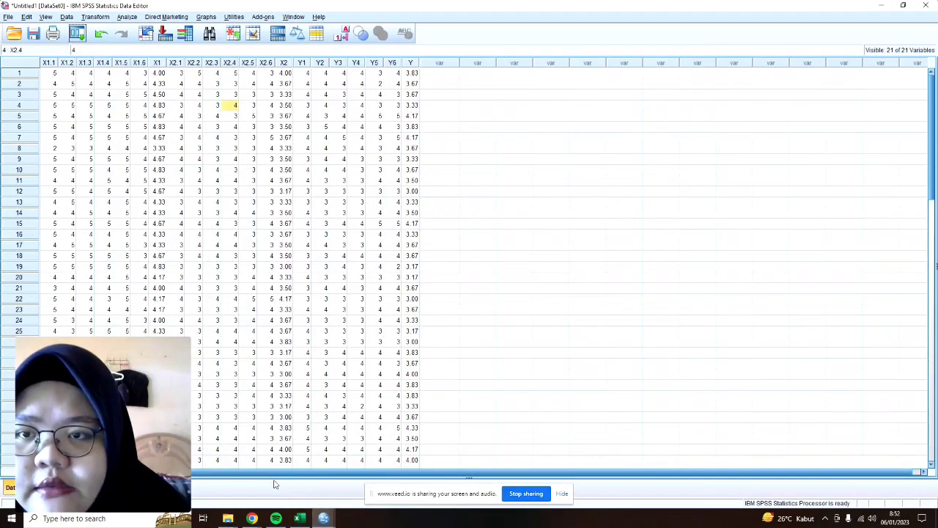
left_click(127, 16)
mouse_move(158, 109)
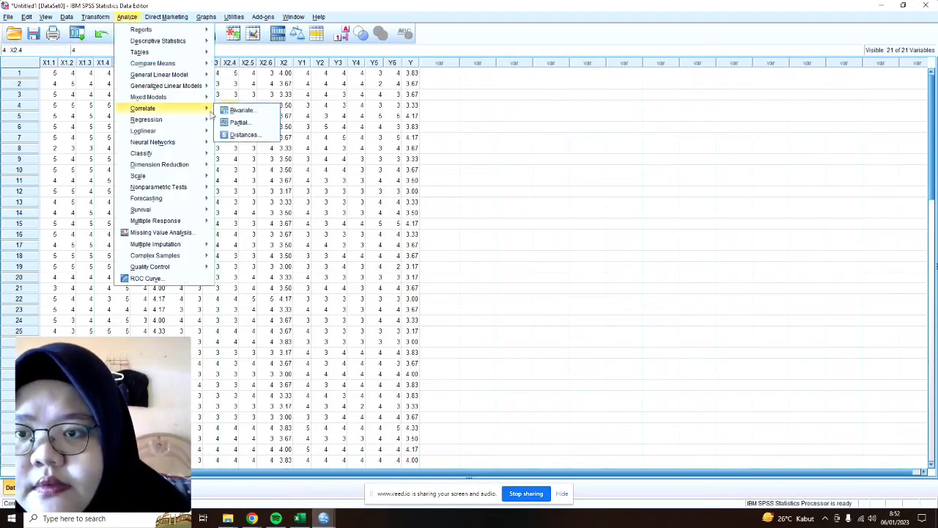
left_click(232, 111)
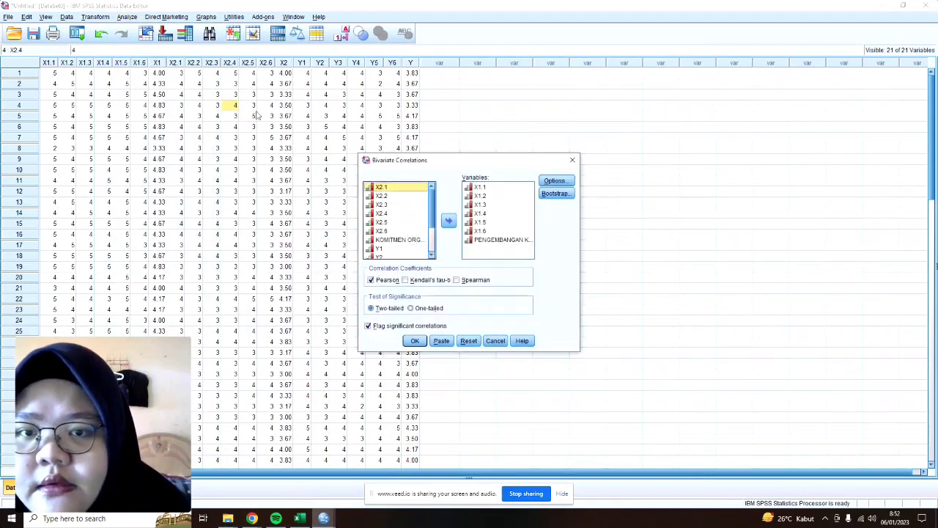
left_click(476, 241)
key("ctrl+a")
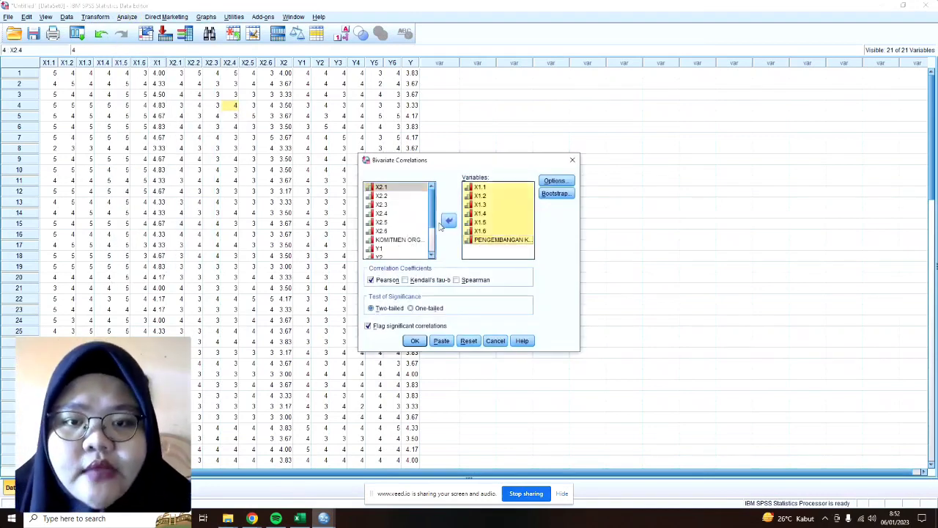
left_click(449, 221)
Run a two-tailed Pearson correlation on X2.1 through X2.6 and the total variable KOMITMEN ORGANISASI.
scroll(383, 216, "up", 1)
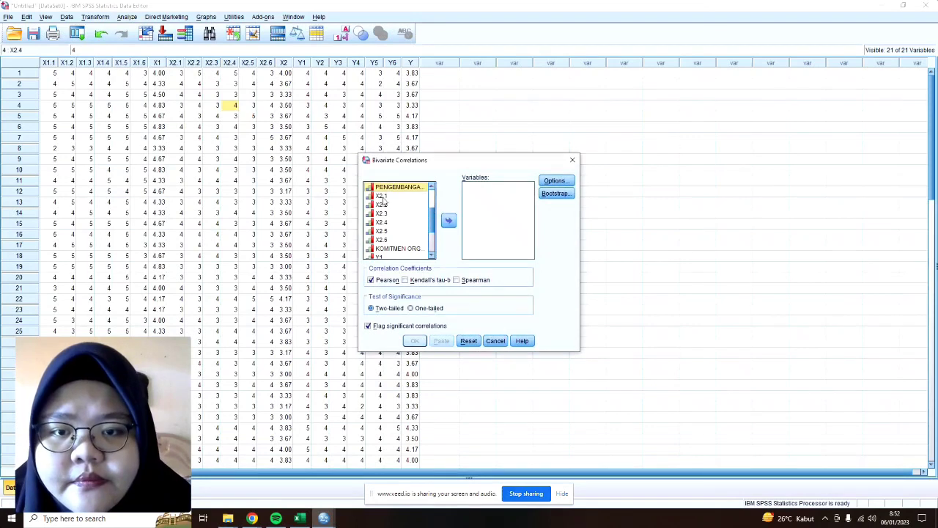
left_click(382, 196)
key("shift+Down")
key("shift+Down")
key("shift+Down")
key("shift+Down")
key("shift+Down")
key("shift+Down")
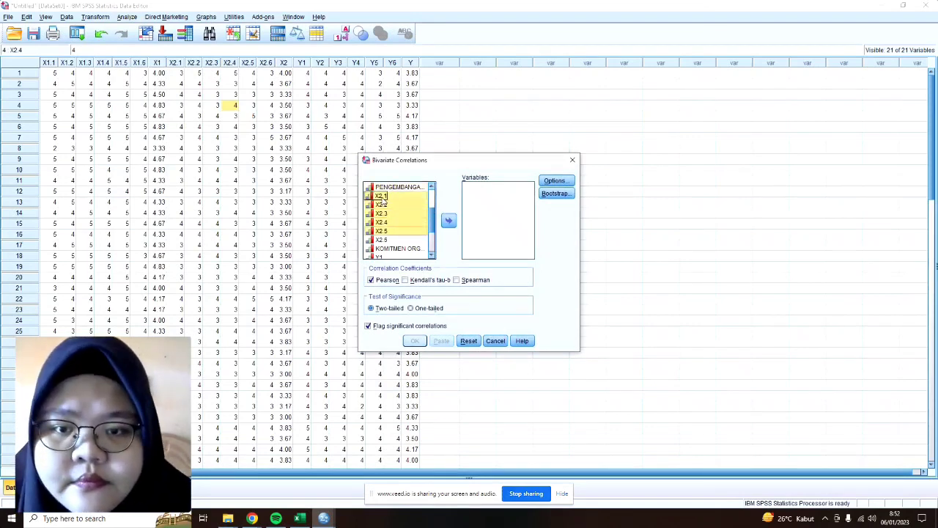
left_click(449, 219)
left_click(448, 220)
left_click(449, 220)
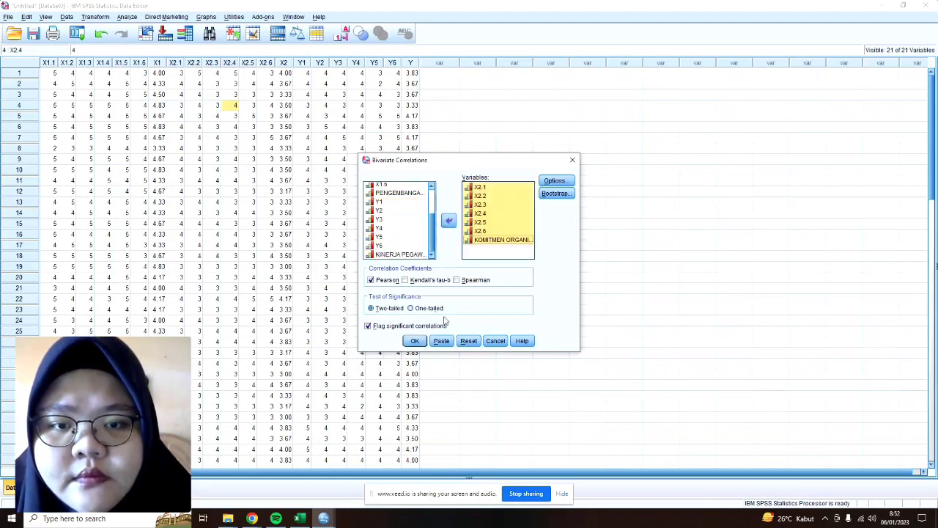
left_click(413, 342)
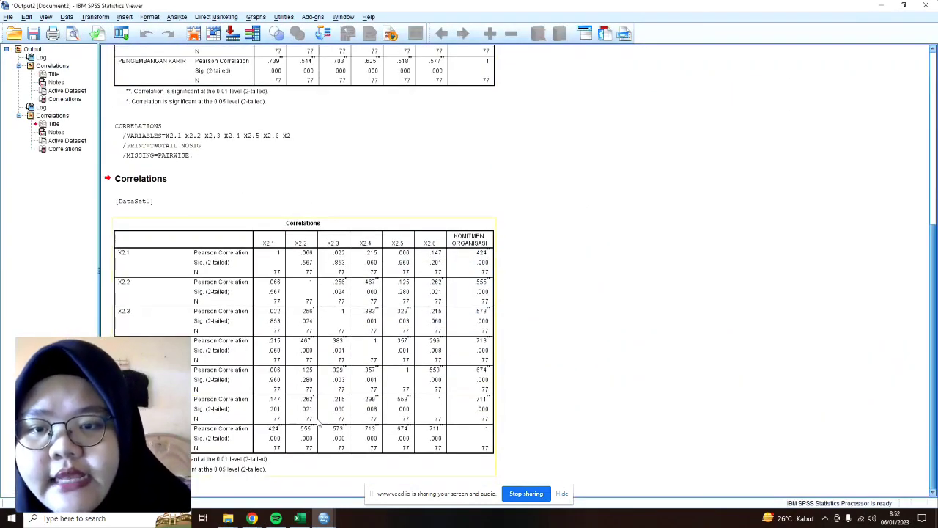
Return to the data set, reopen Bivariate Correlations and remove X2.1 through X2.6 and KOMITMEN ORGANISASI from the analysis variables.
mouse_move(323, 518)
left_click(296, 494)
left_click(138, 18)
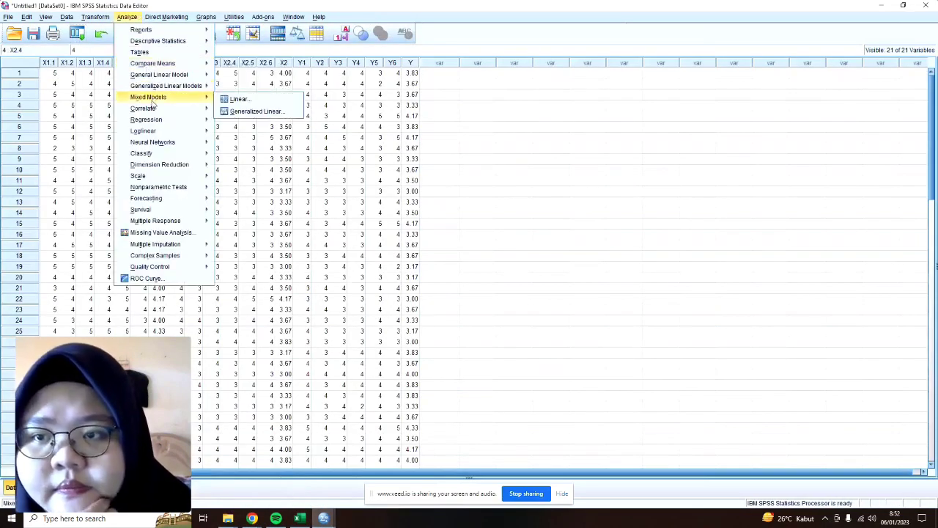
mouse_move(153, 110)
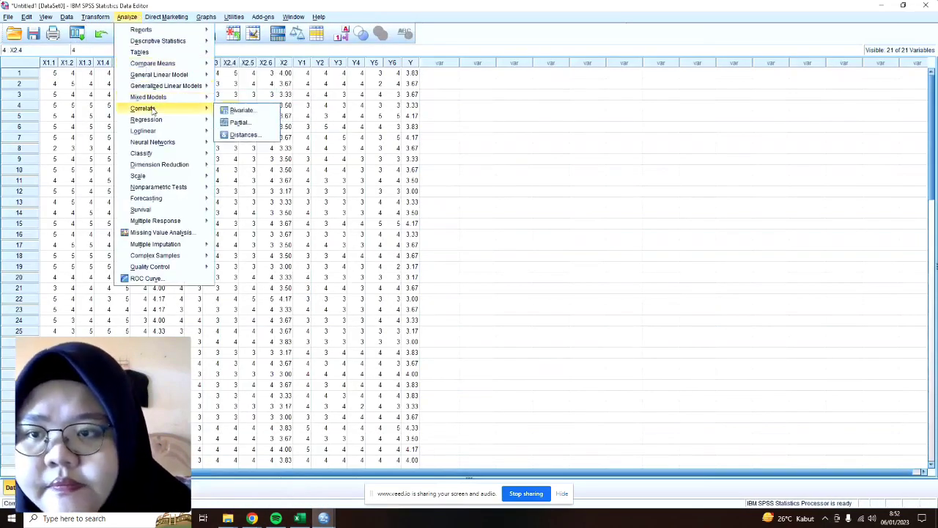
left_click(229, 110)
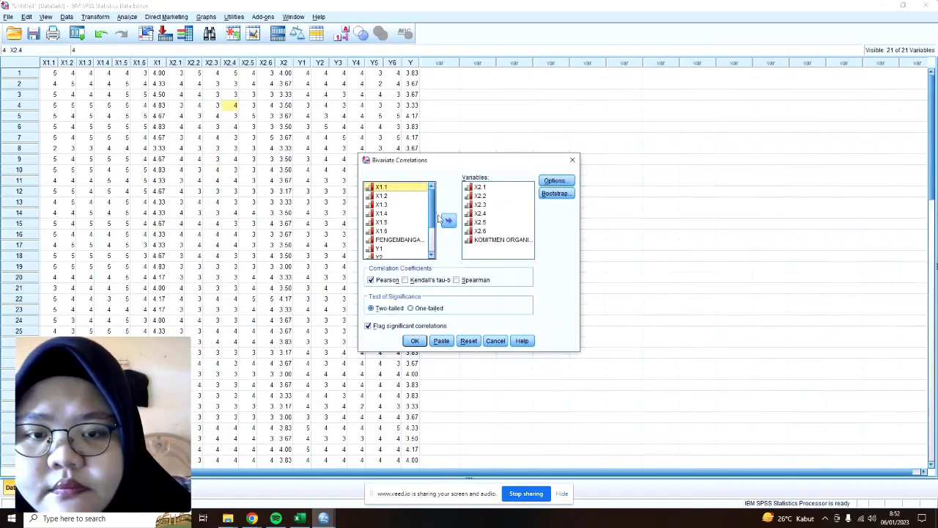
left_click(469, 244)
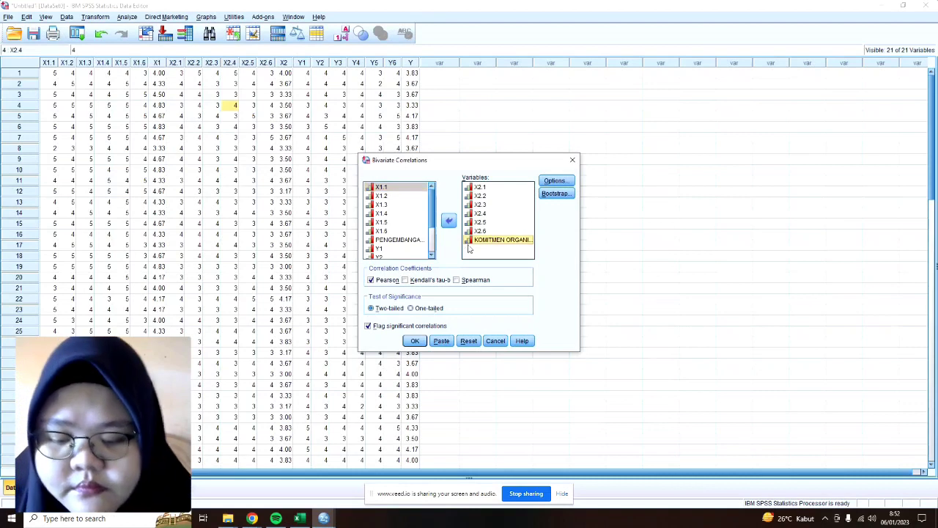
key("ctrl+a")
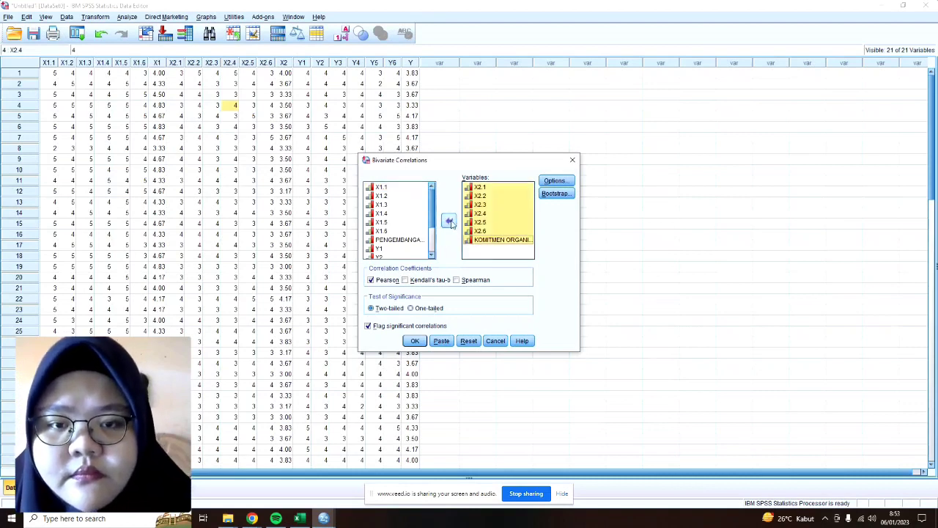
left_click(449, 220)
Run a two-tailed Pearson correlation on Y1 through Y6 and the total variable KINERJA PEGAWAI.
scroll(416, 236, "down", 5)
left_click(394, 202)
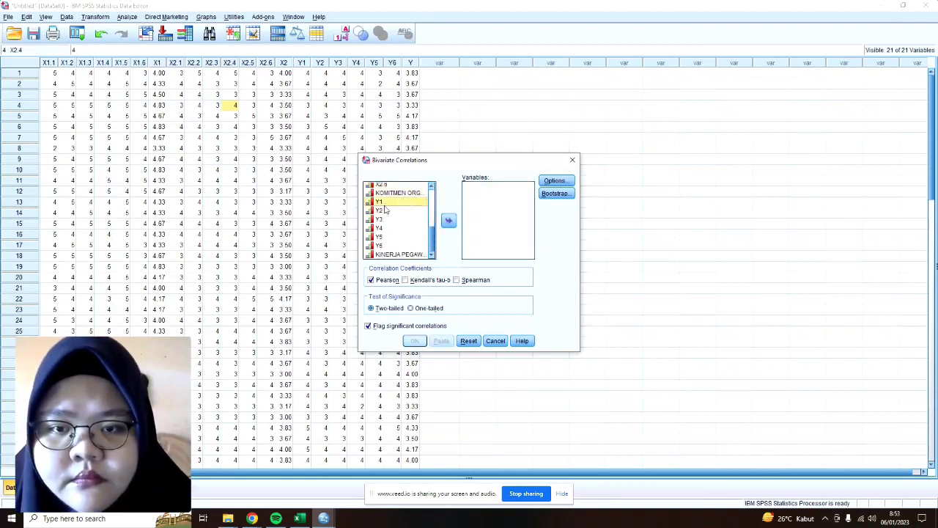
key("shift+Down")
key("shift+Down")
key("shift+Down")
key("shift+Down")
key("shift+Down")
key("shift+Down")
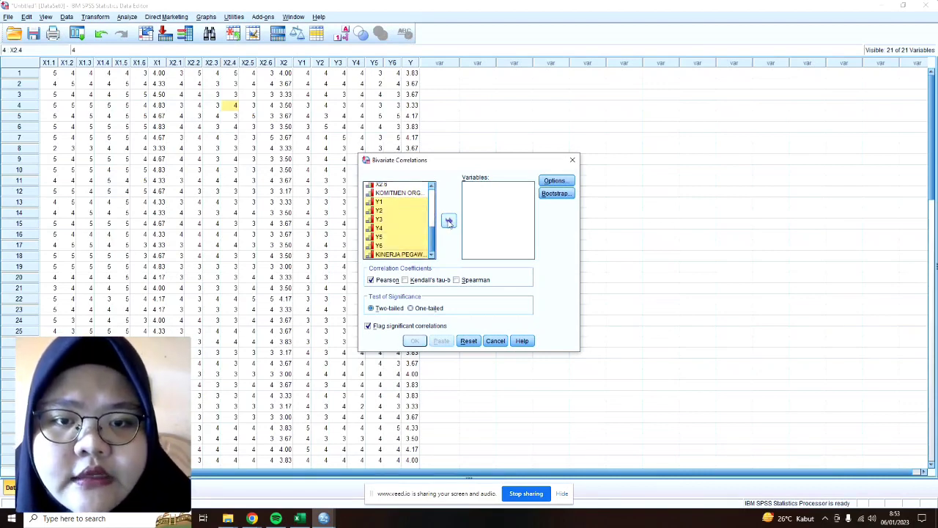
left_click(448, 222)
left_click(415, 341)
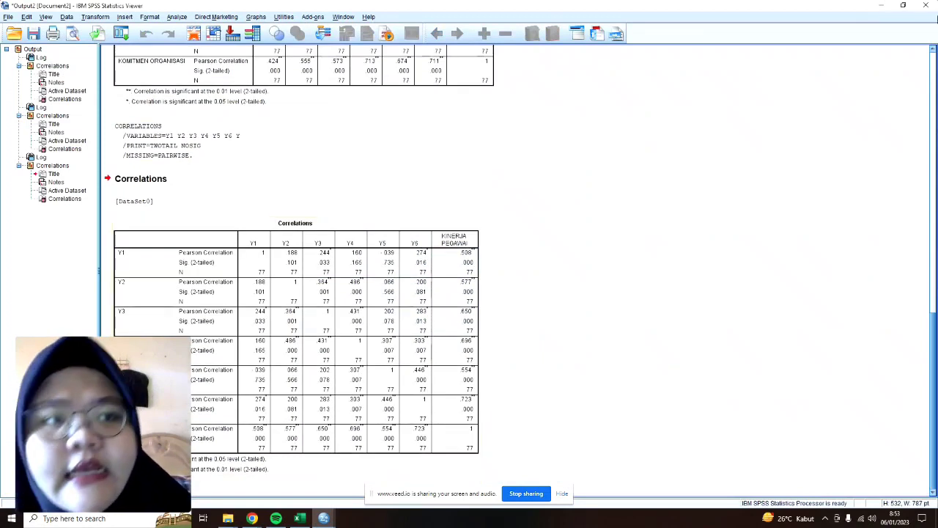
Save the correlation output in the UAS folder as Output UAS VIDEO VALIDITAS.
left_click(9, 16)
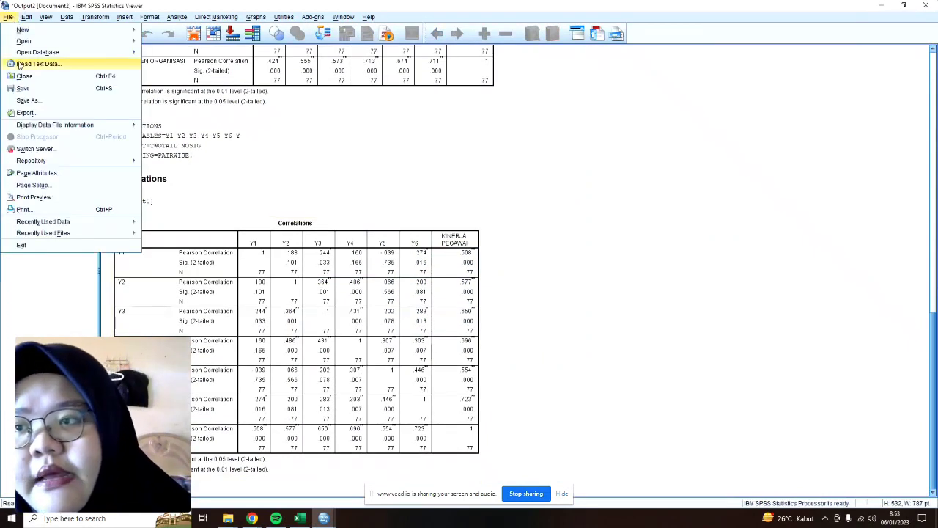
left_click(23, 88)
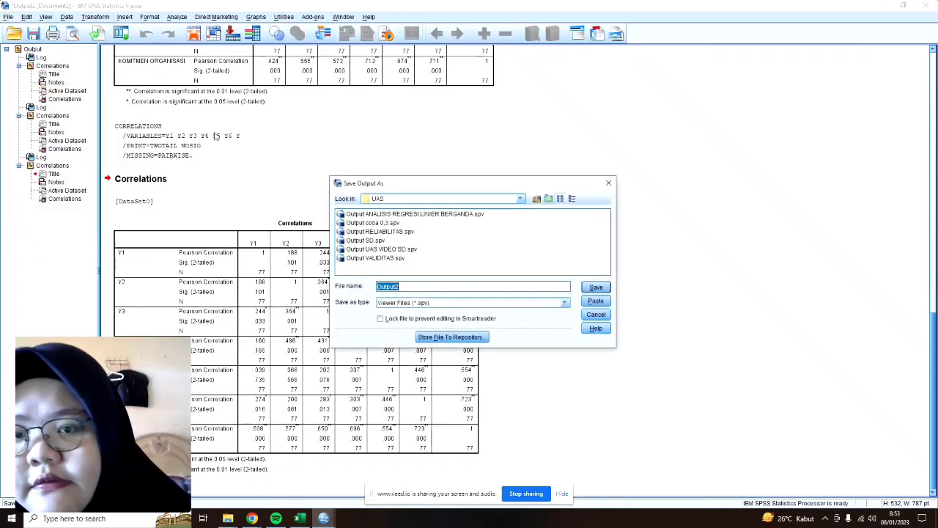
double_click(419, 286)
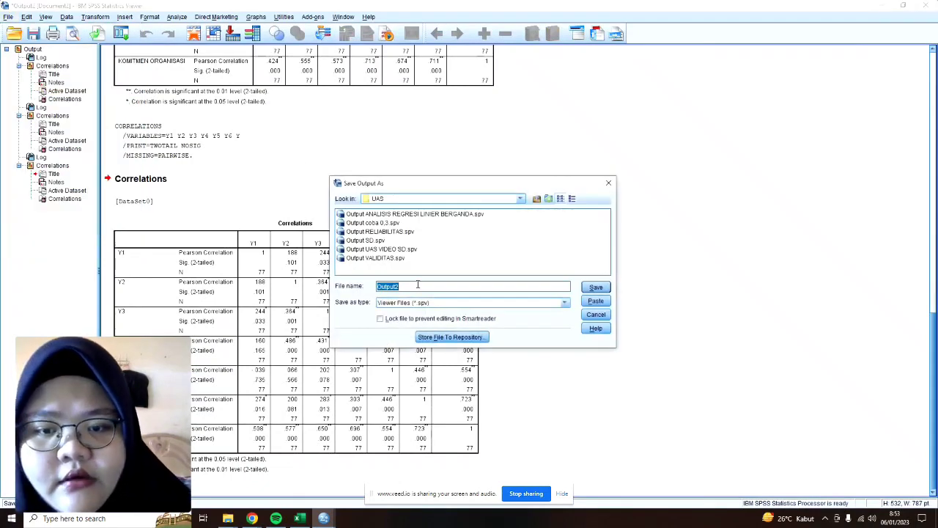
left_click(417, 284)
key("BackSpace")
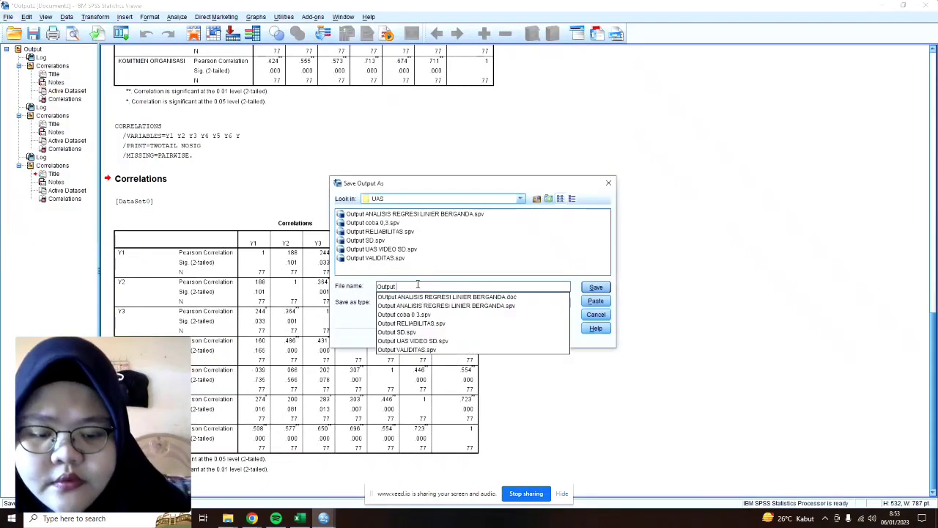
type("UAS VIDEO")
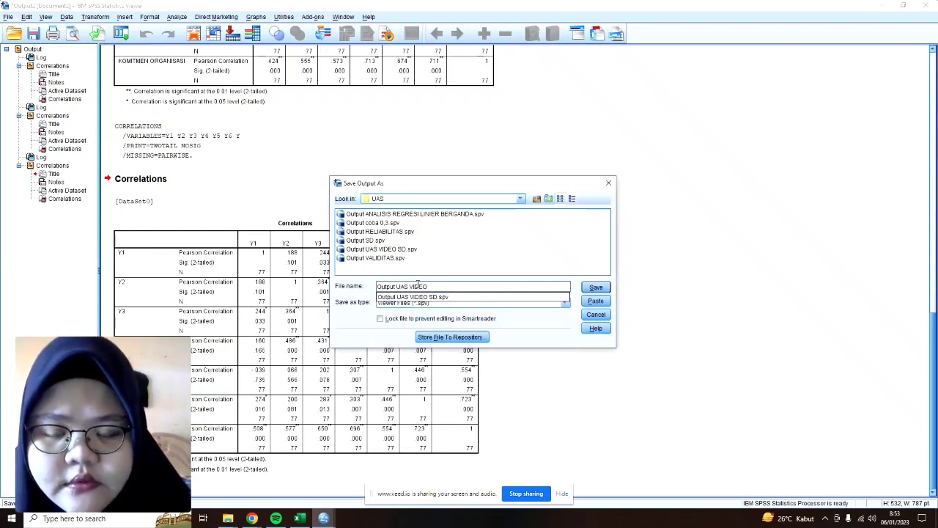
type(" V")
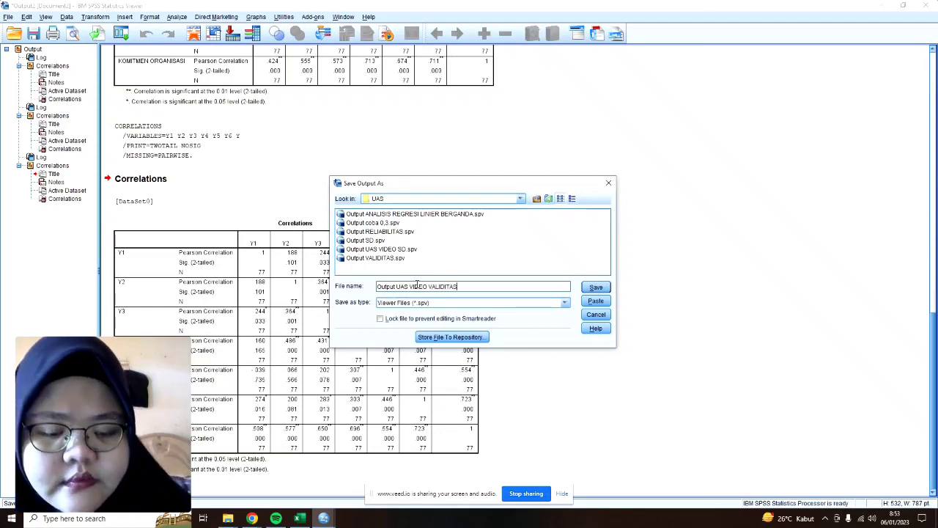
type("ALIDITAS")
key("Return")
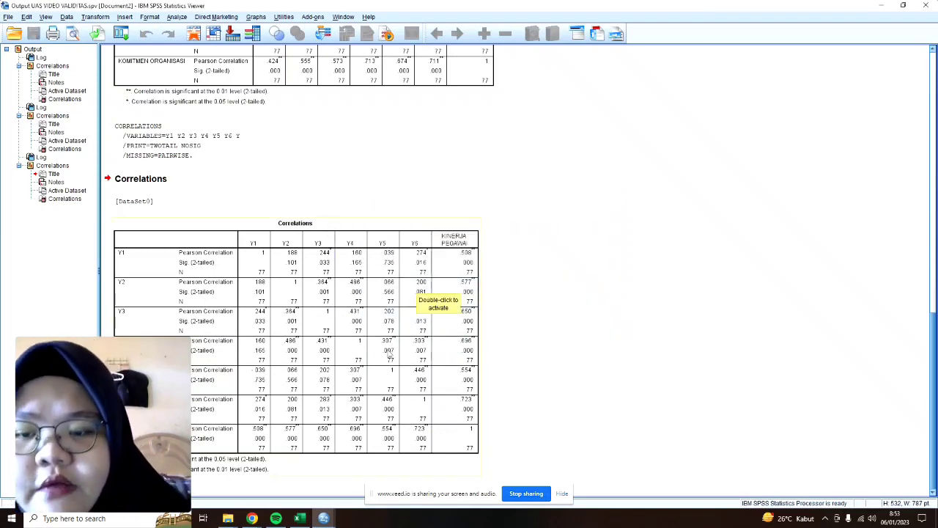
Look back over the Y and X2 correlation tables and close the output window.
left_click(256, 429)
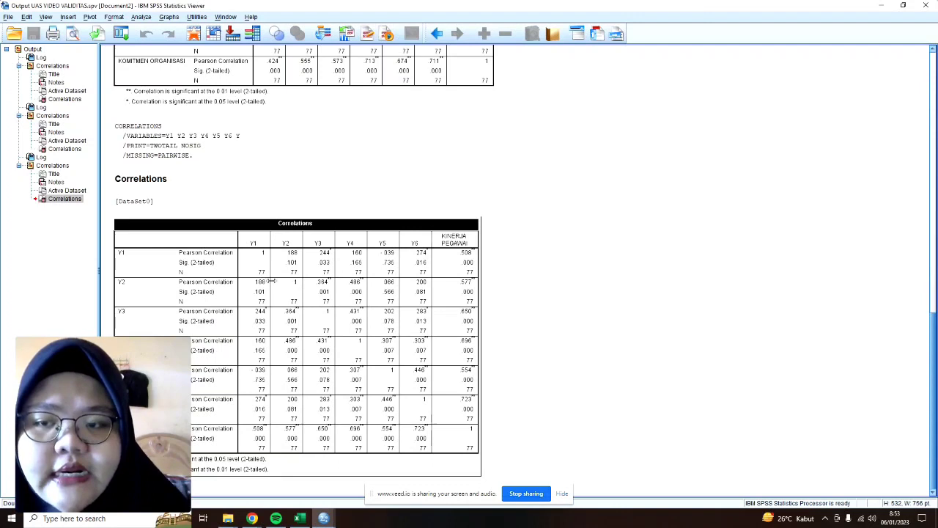
scroll(326, 268, "up", 10)
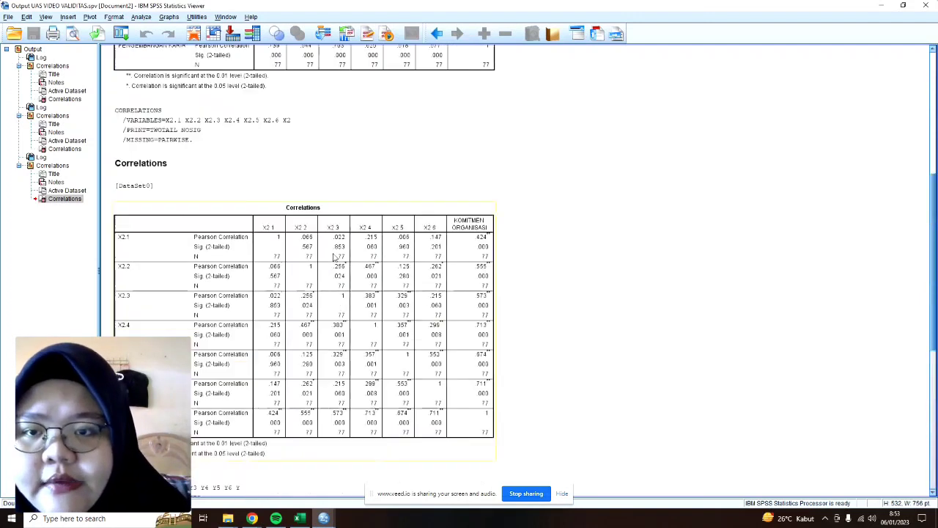
left_click(883, 6)
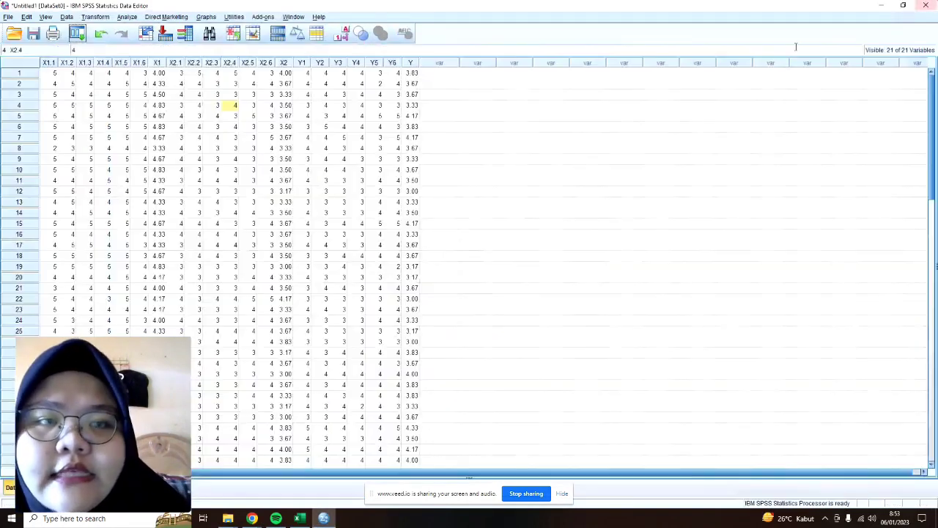
Open Reliability Analysis for the data set and add X1.1 through X1.6 as its items.
left_click(128, 17)
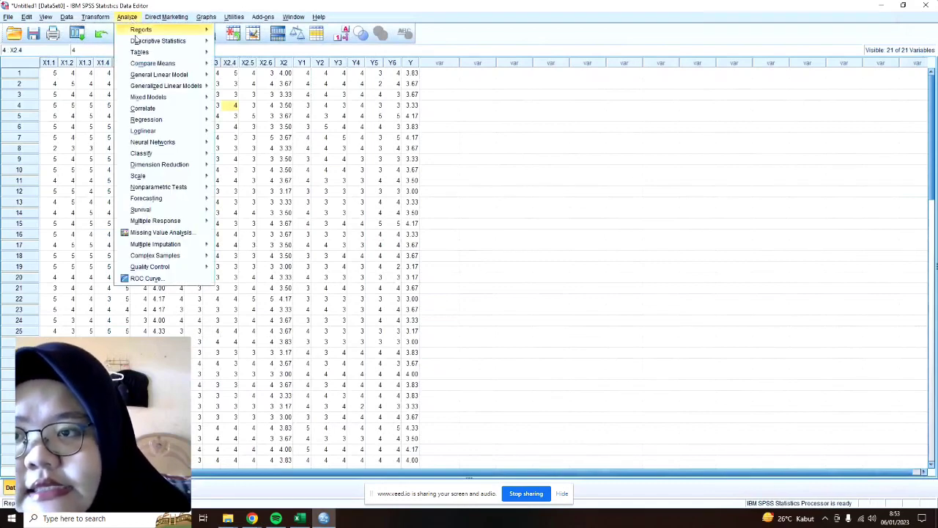
mouse_move(161, 179)
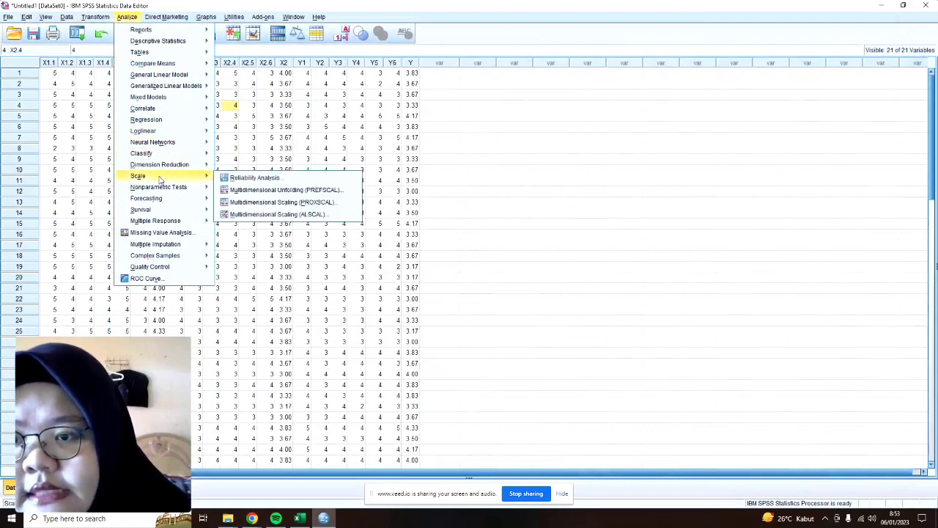
left_click(230, 179)
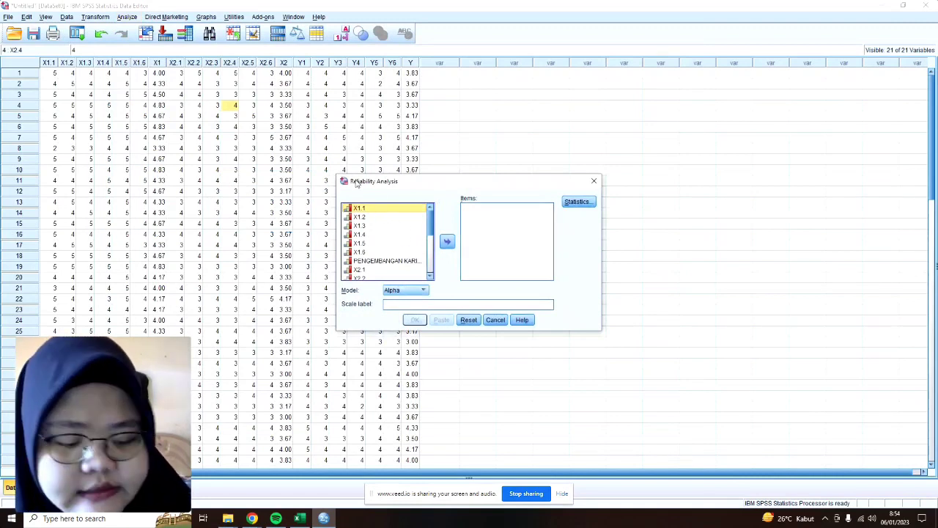
key("shift+Down")
key("shift+Down")
key("shift+Down")
key("shift+Down")
key("shift+Down")
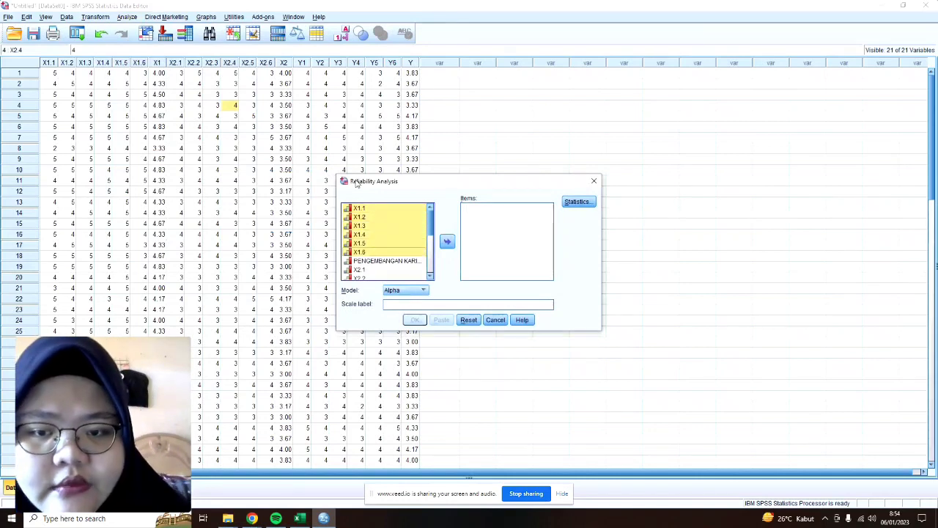
left_click(446, 241)
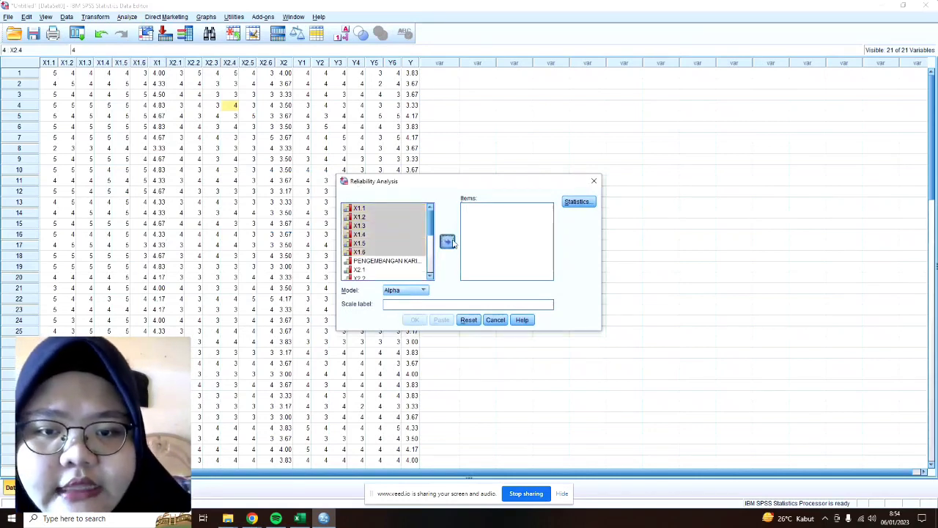
Set the scale label to PENGEMBANGAN KARIR (X1) and run the reliability analysis with the Alpha model.
left_click(435, 306)
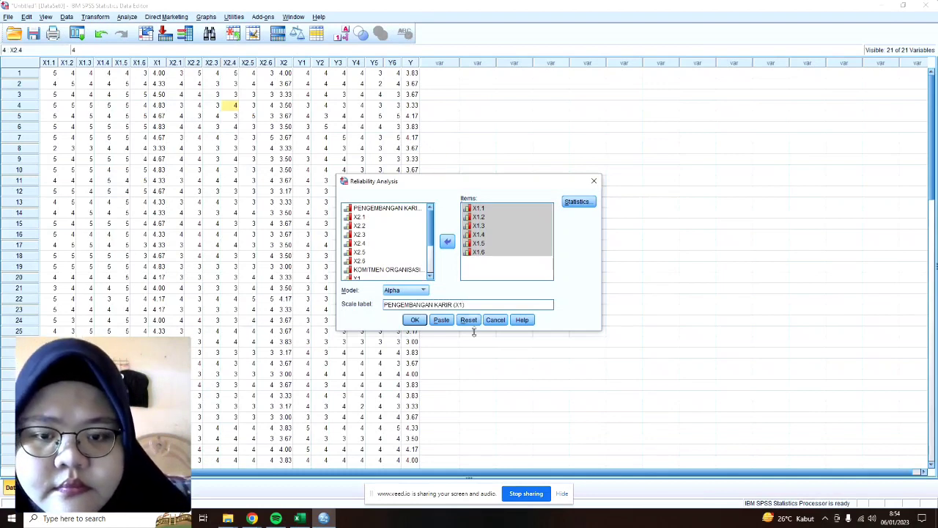
left_click(415, 320)
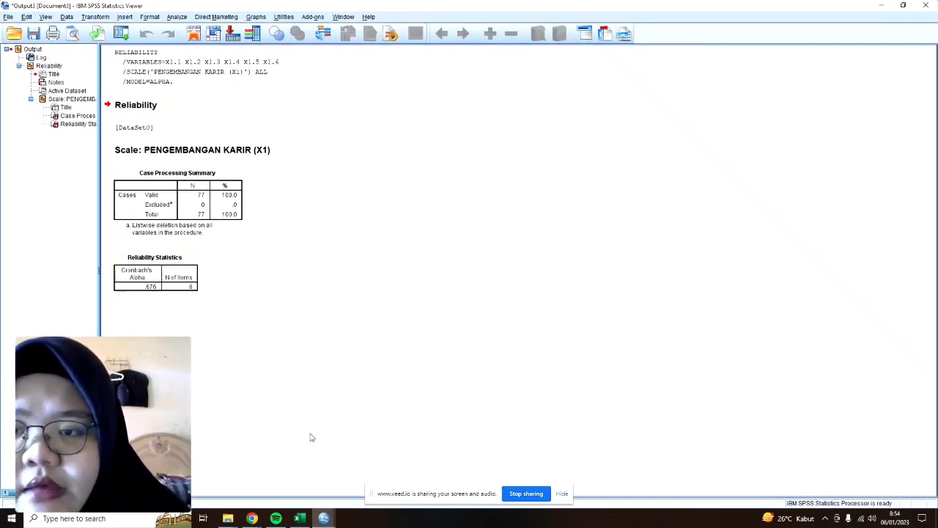
mouse_move(324, 518)
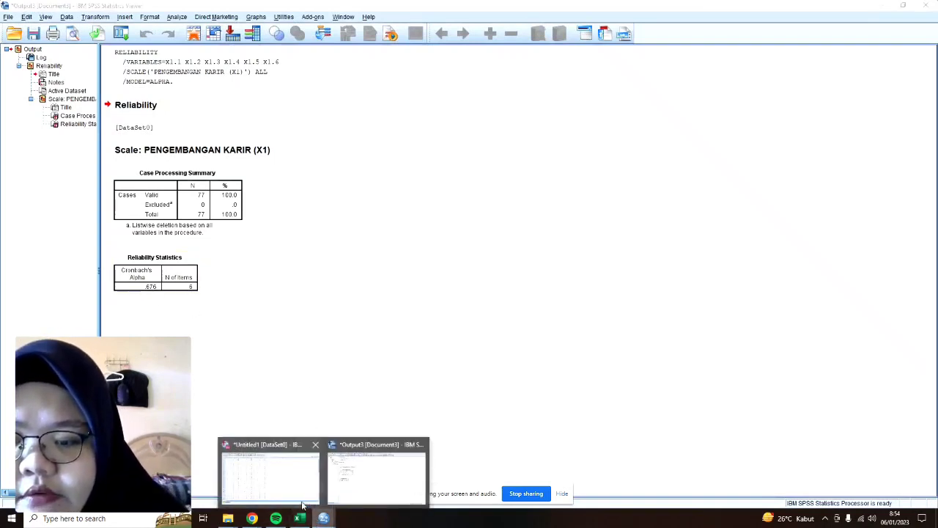
Reopen Reliability Analysis for the data set and remove X1.1 through X1.6 from the items.
left_click(294, 478)
left_click(126, 16)
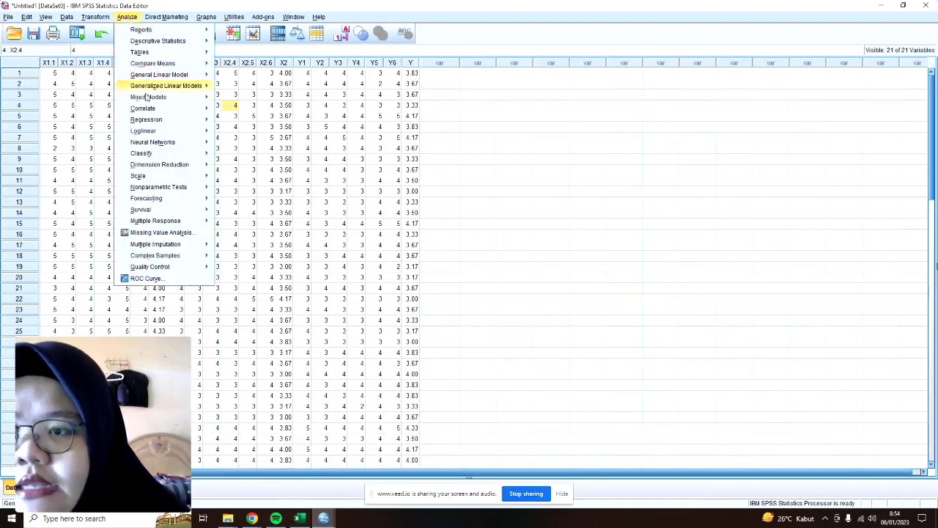
mouse_move(160, 178)
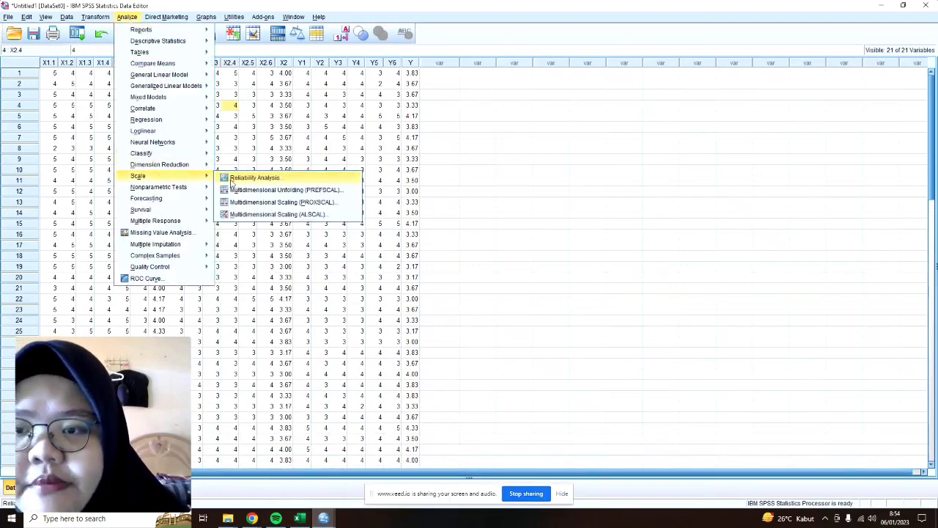
left_click(232, 180)
left_click(489, 268)
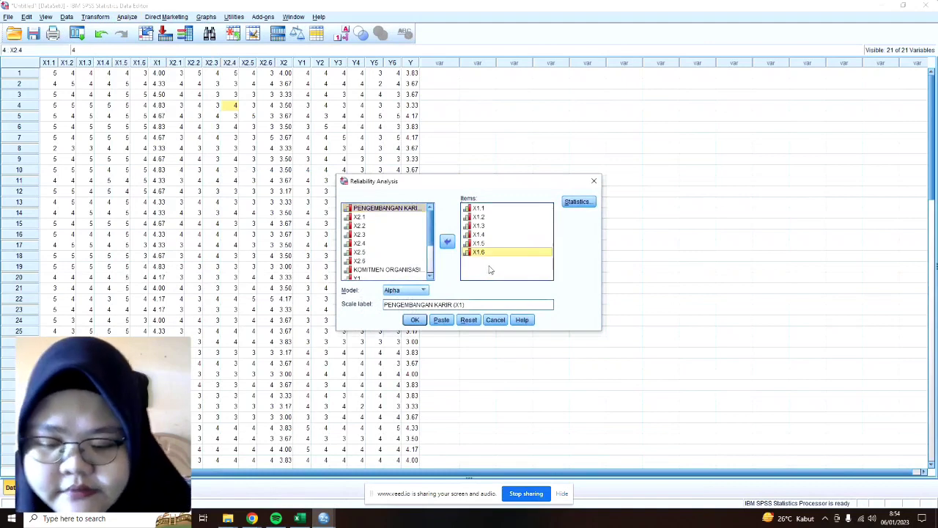
key("ctrl+a")
left_click(447, 241)
Add X2.1 through X2.6 as the items of the reliability analysis.
scroll(404, 253, "down", 2)
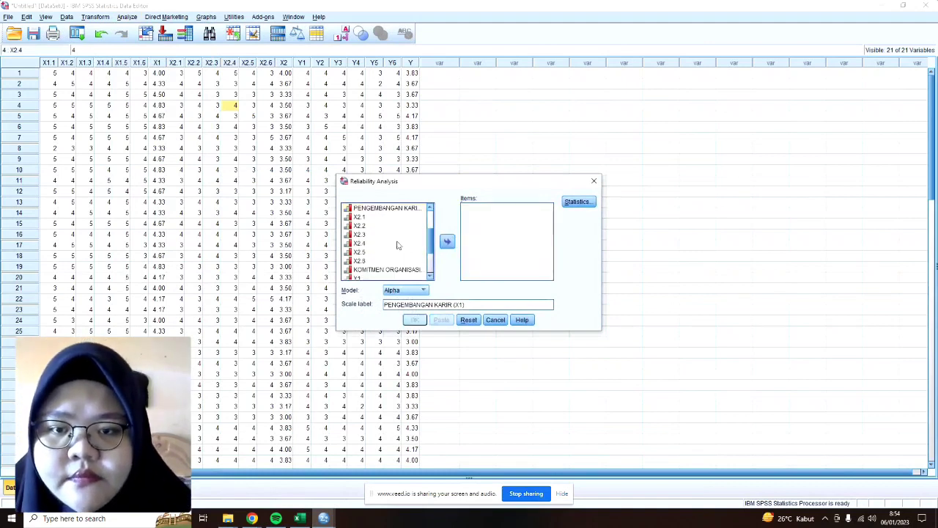
left_click(367, 218)
left_click(360, 227, "shift")
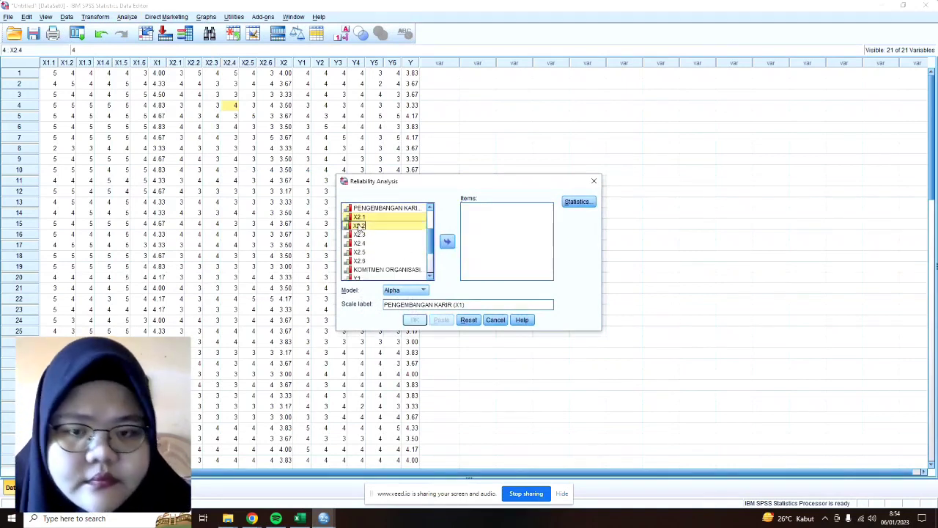
key("shift+Down")
key("shift+Down")
key("shift+Down")
key("shift+Down")
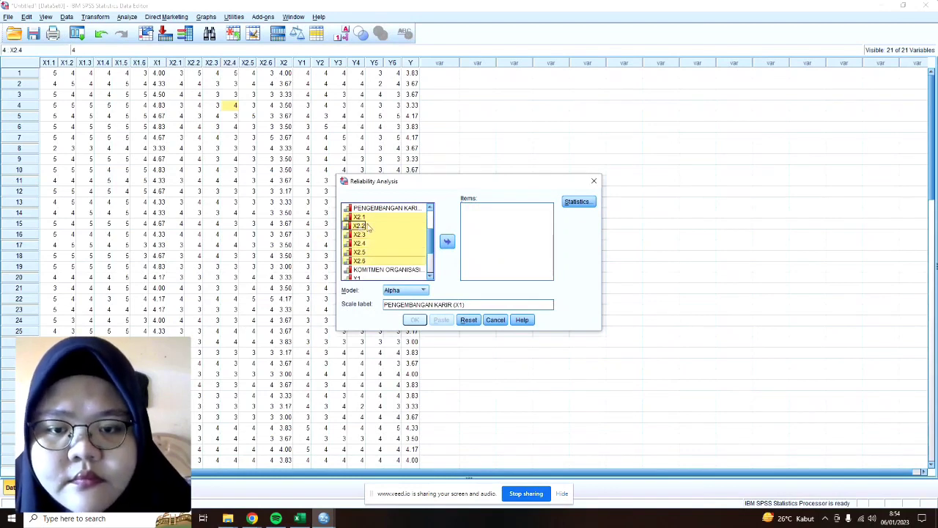
left_click(447, 241)
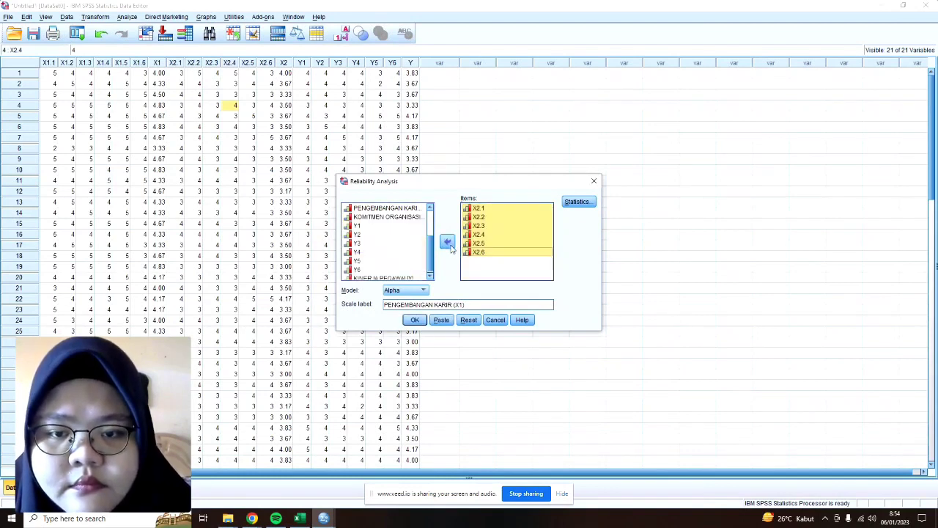
Set the scale label to KOMITMEN ORGANISASI (X2) and run the reliability analysis with the Alpha model.
left_click(464, 305)
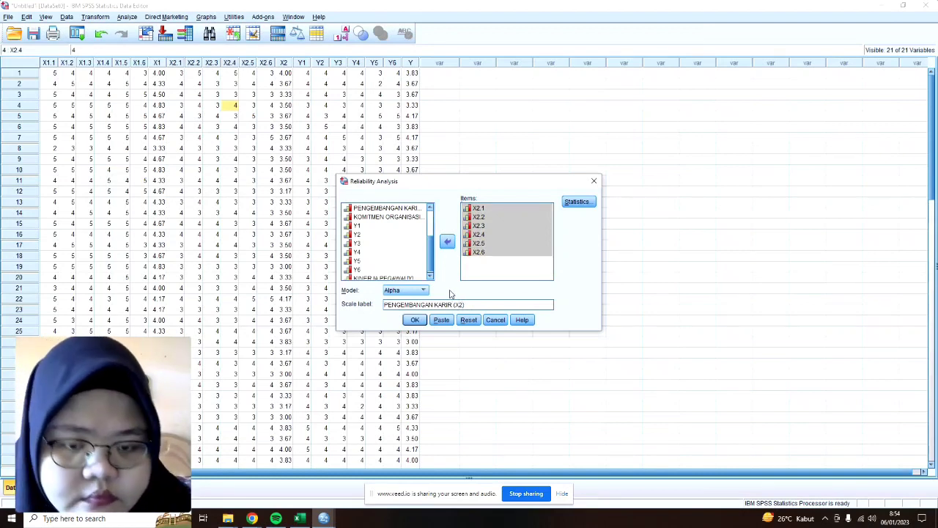
key("shift+Left")
key("shift+Left")
key("shift+Left")
key("shift+Left")
key("shift+Left")
key("shift+Left")
key("shift+Left")
key("shift+Left")
key("shift+Left")
key("shift+Left")
key("shift+Left")
key("shift+Left")
key("shift+Left")
key("shift+Left")
key("shift+Left")
key("shift+Left")
key("shift+Left")
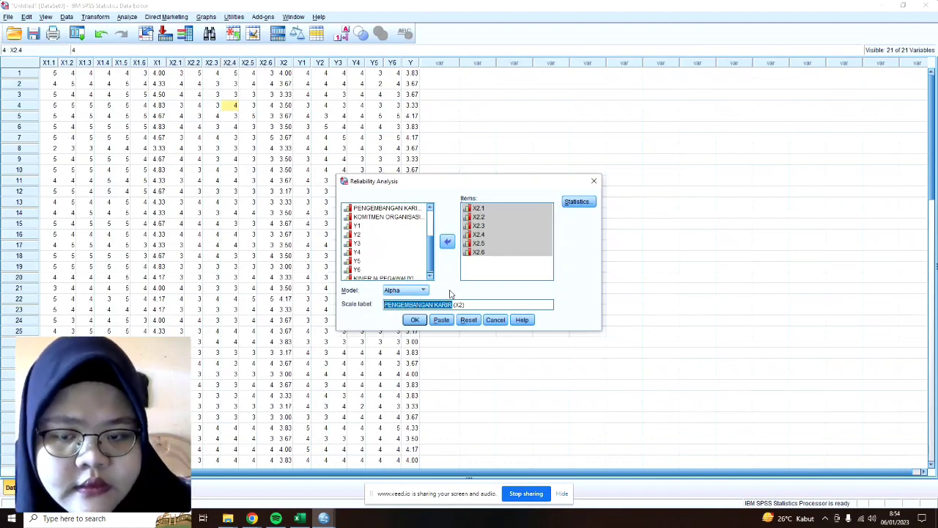
key("BackSpace")
type("KOM")
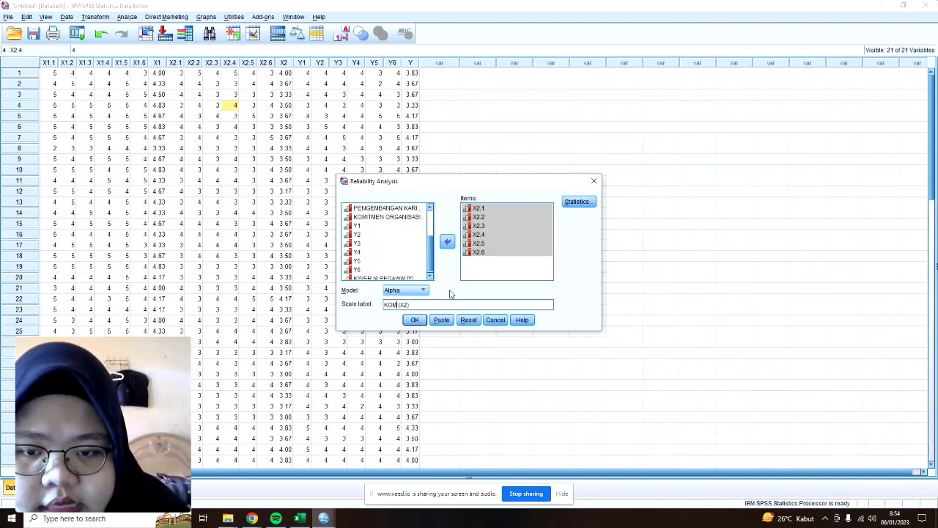
type("ITMEN O")
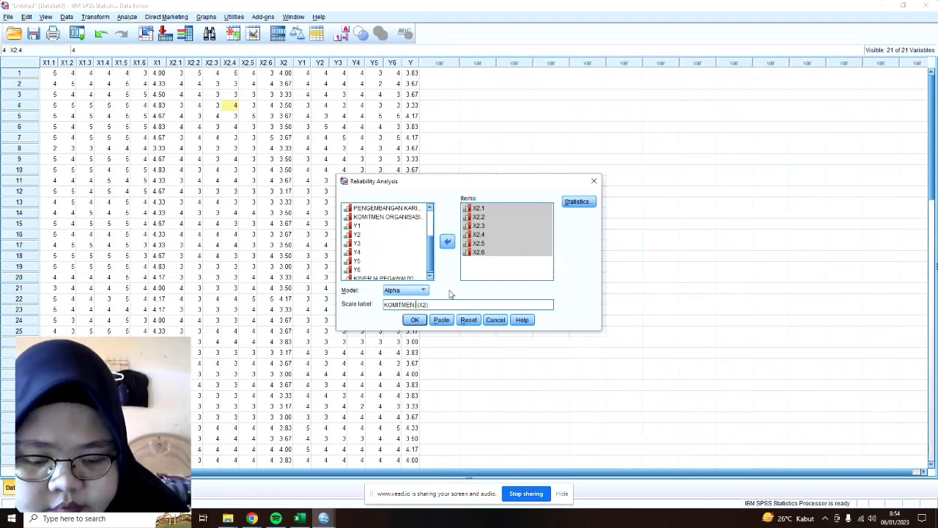
type("RGANISASI")
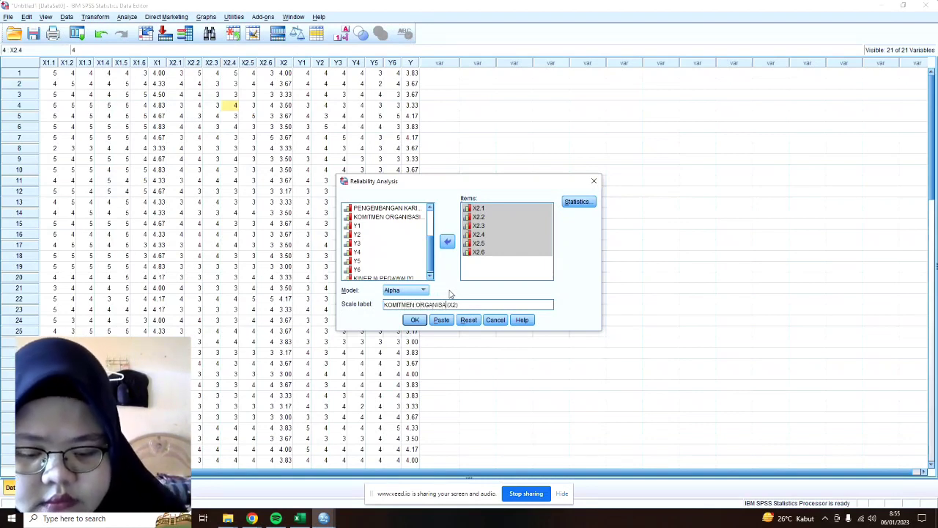
left_click(415, 321)
scroll(388, 321, "down", 1)
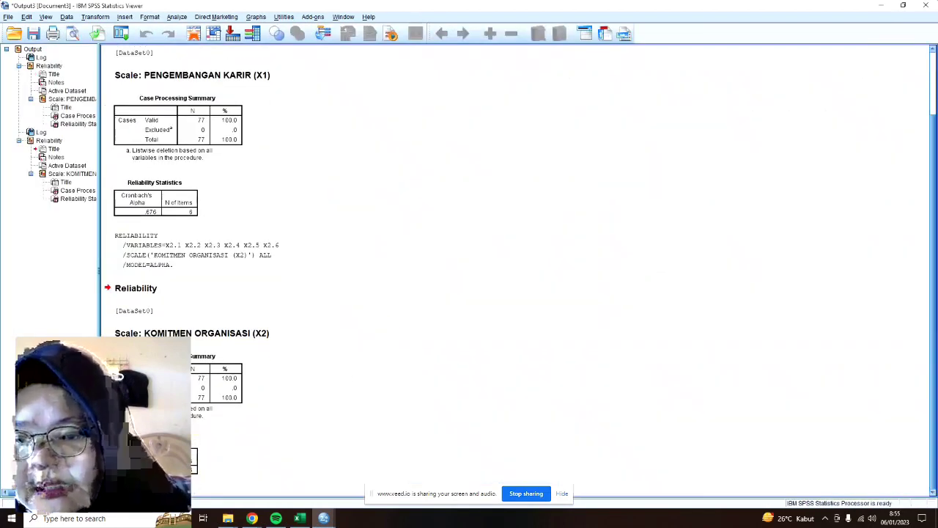
Return to the data set, reopen Reliability Analysis and remove X2.1 through X2.6 from the items.
mouse_move(323, 518)
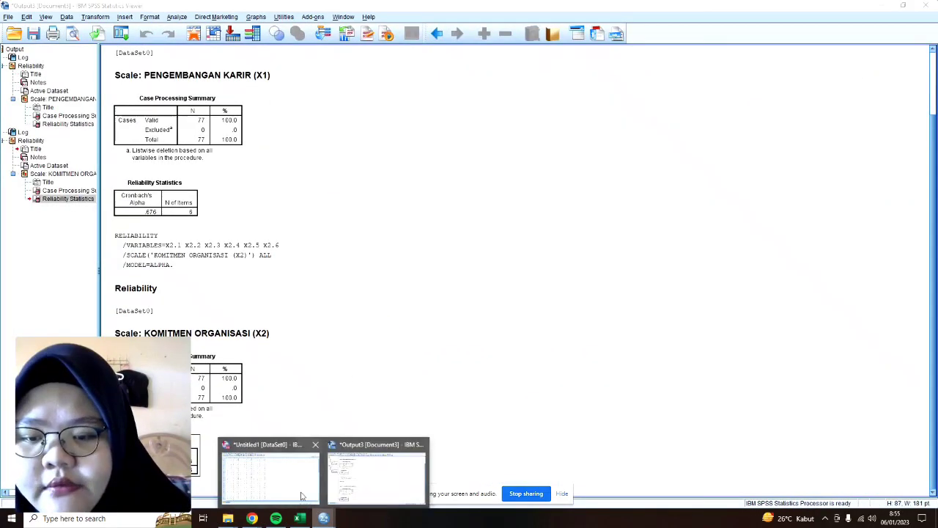
left_click(270, 477)
left_click(129, 16)
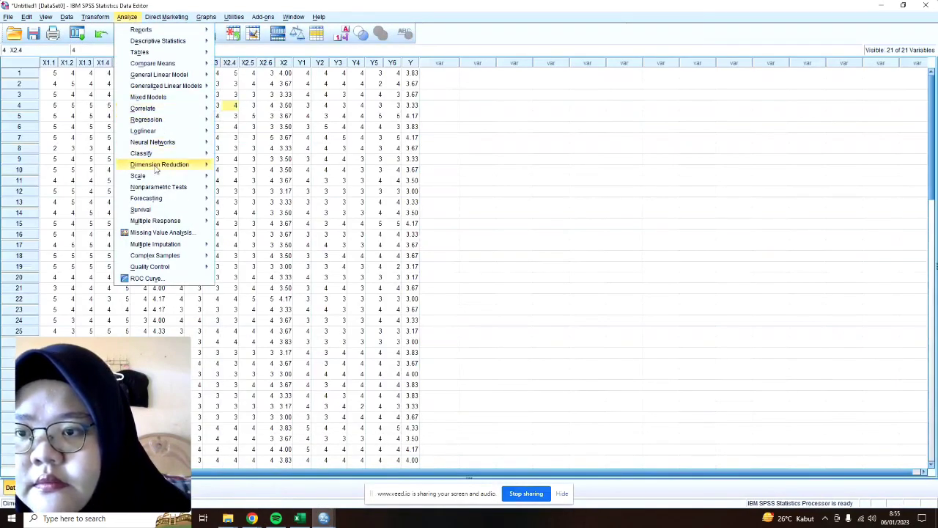
mouse_move(181, 178)
left_click(226, 180)
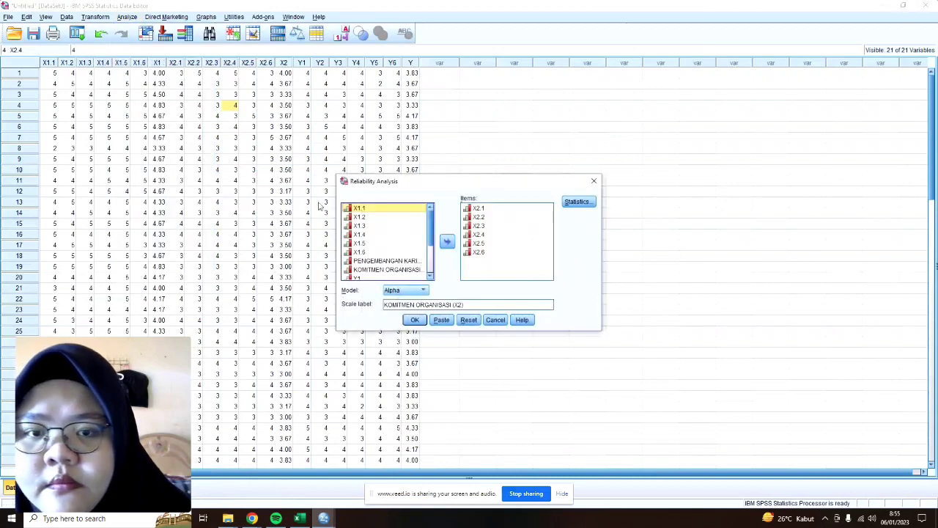
left_click(477, 267)
key("ctrl+a")
left_click(448, 242)
Add Y1 through Y6 as the items of the reliability analysis.
scroll(369, 237, "down", 3)
left_click(369, 223)
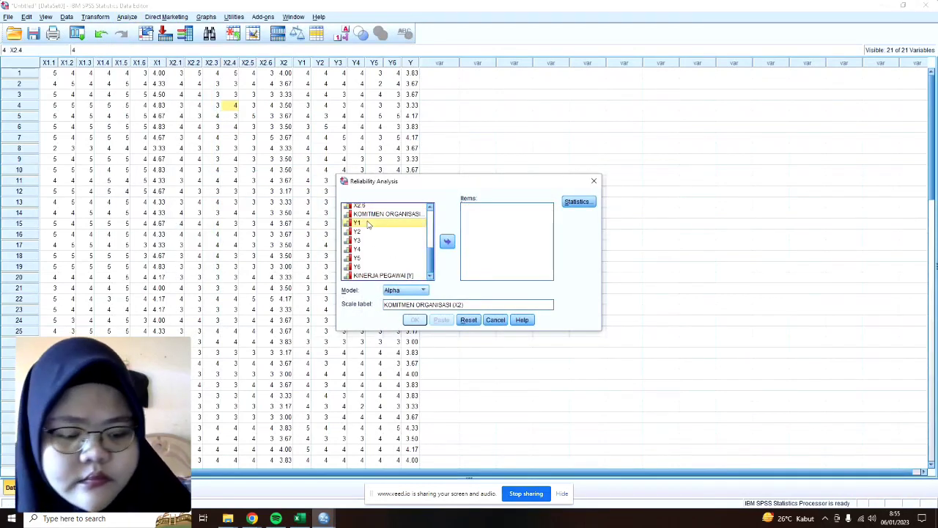
key("shift+Down")
key("shift+Down")
key("shift+Down")
key("shift+Down")
key("shift+Down")
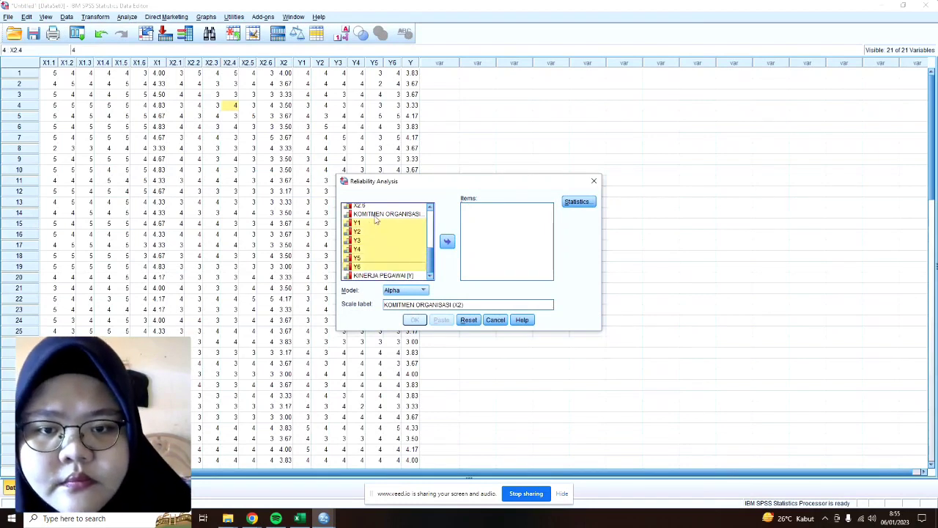
left_click(447, 242)
Set the scale label to KINERJA PEGAWAI (Y) and run the reliability analysis with the Alpha model.
key("Tab")
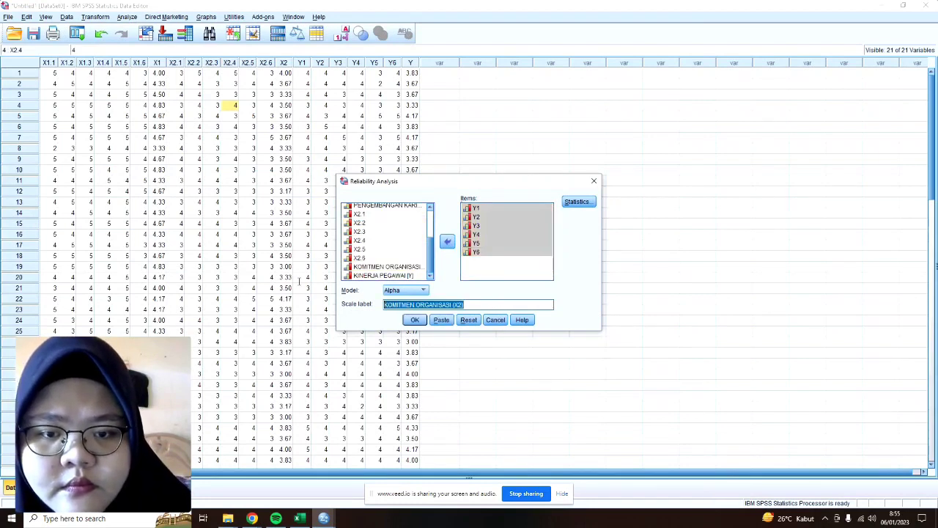
key("BackSpace")
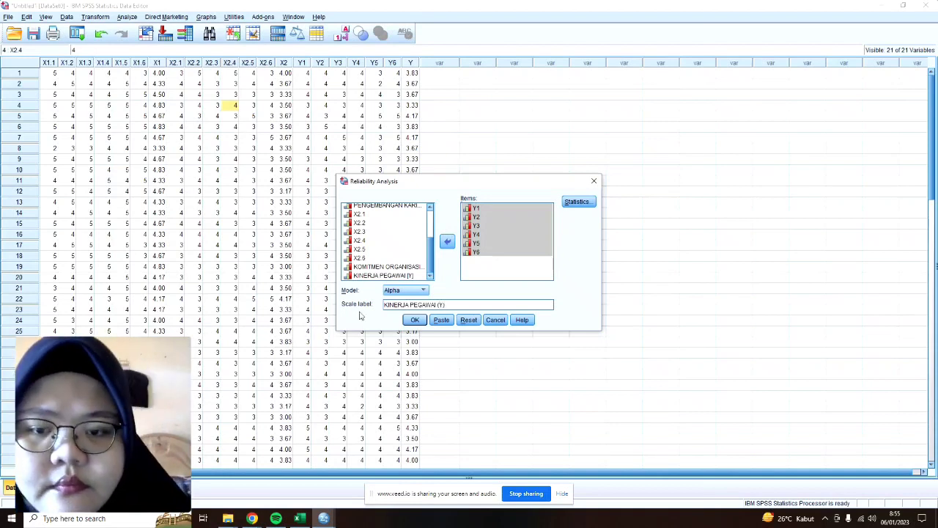
left_click(415, 321)
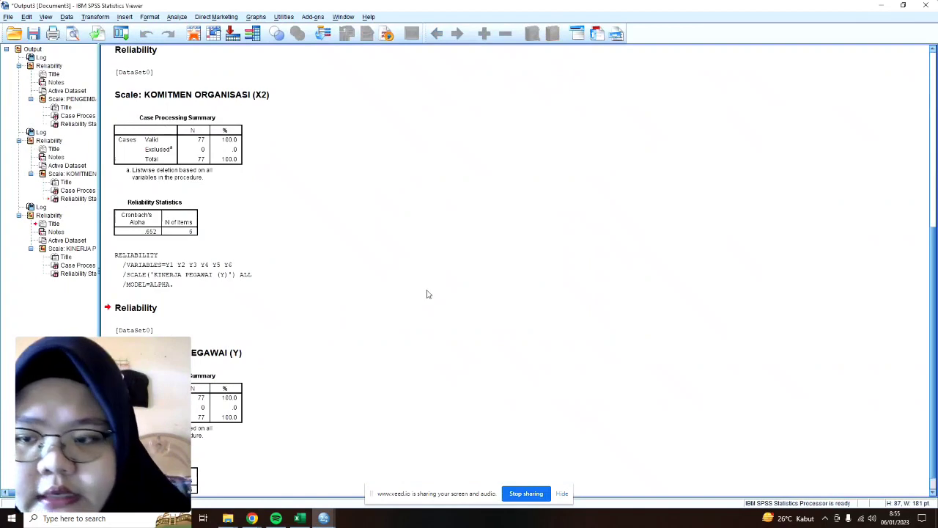
Examine the Cronbach's Alpha values in the Reliability Statistics tables for the X1 and X2 scales.
scroll(394, 313, "up", 5)
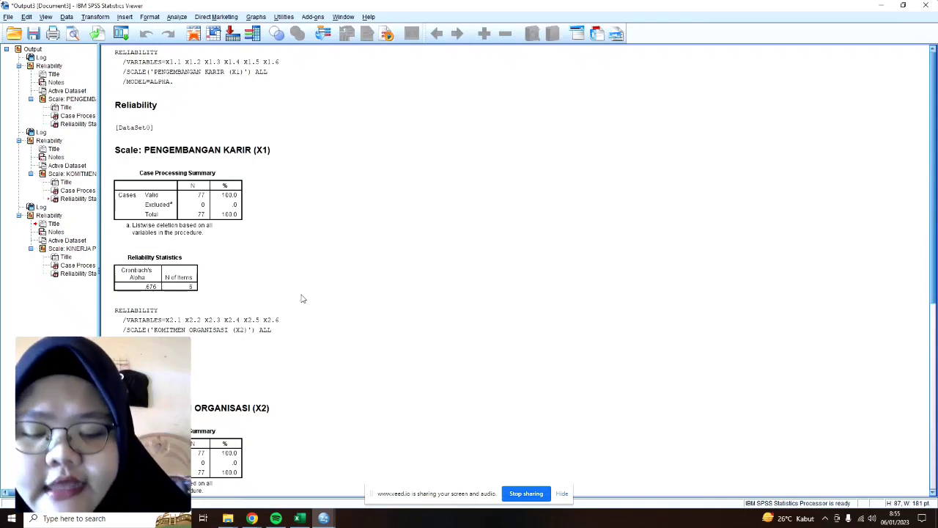
left_click(150, 290)
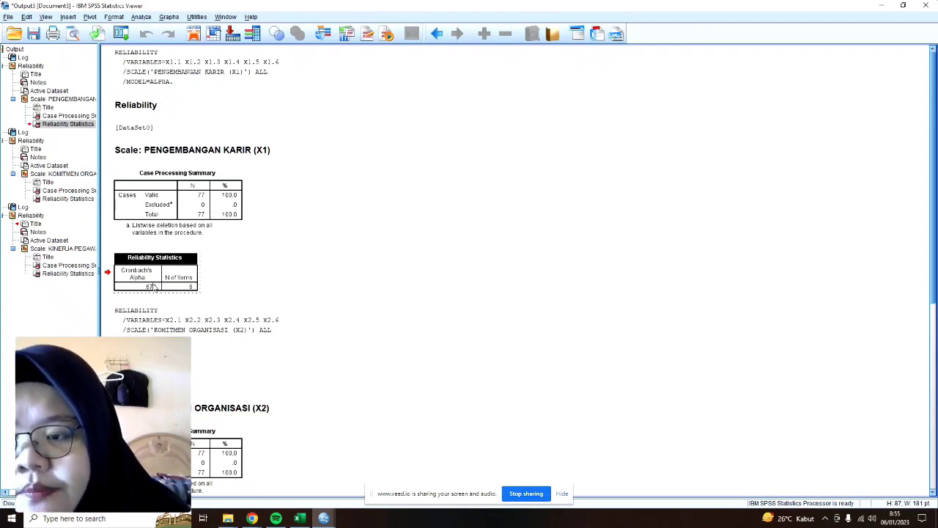
scroll(153, 286, "down", 5)
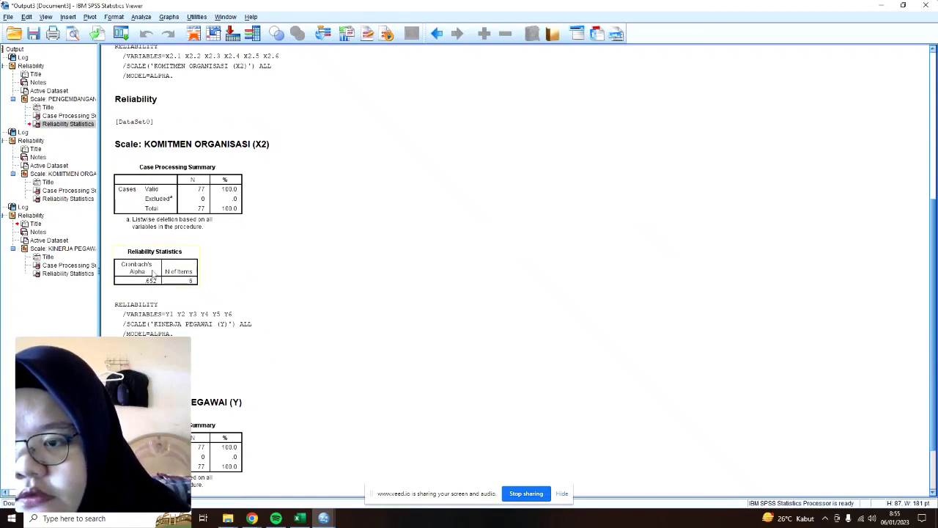
scroll(152, 278, "up", 1)
left_click(152, 283)
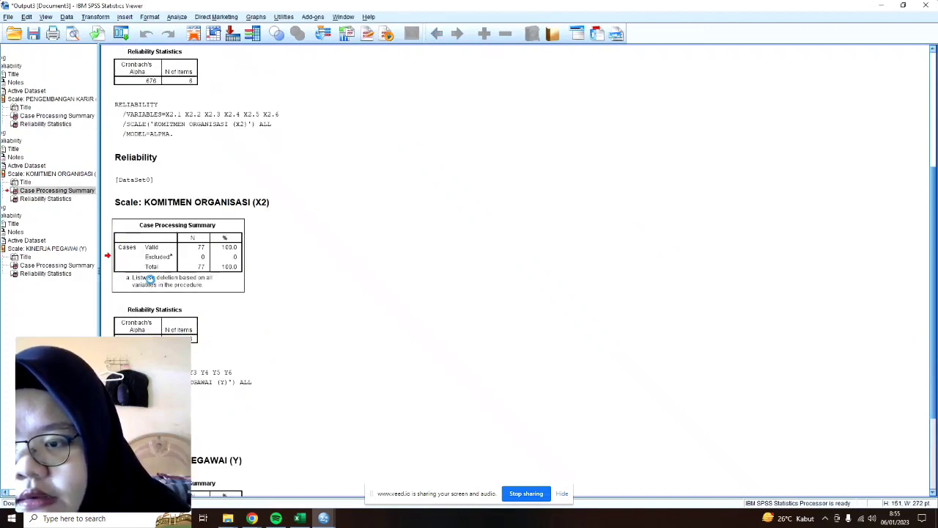
left_click(152, 330)
scroll(158, 331, "down", 2)
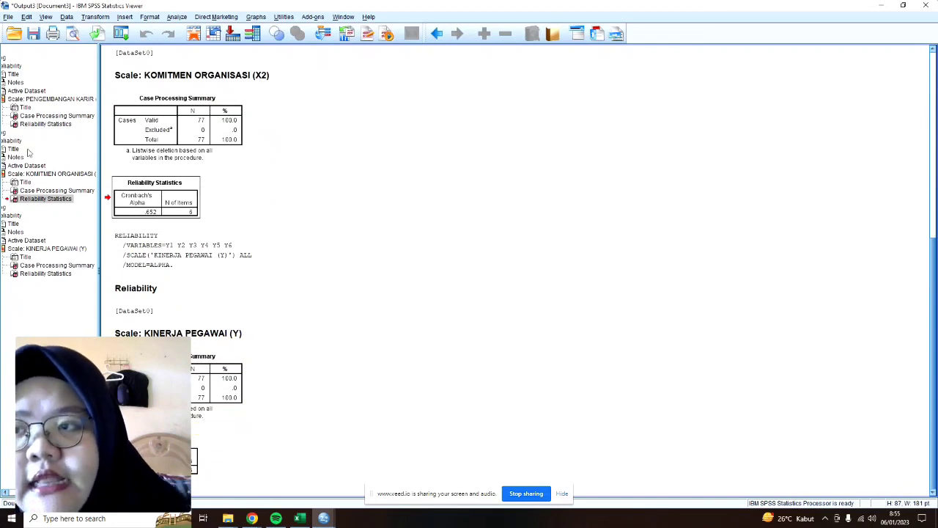
Save the reliability output in the UAS folder as Output RELIABILITAS UAS VIDEO and close the output window.
left_click(8, 16)
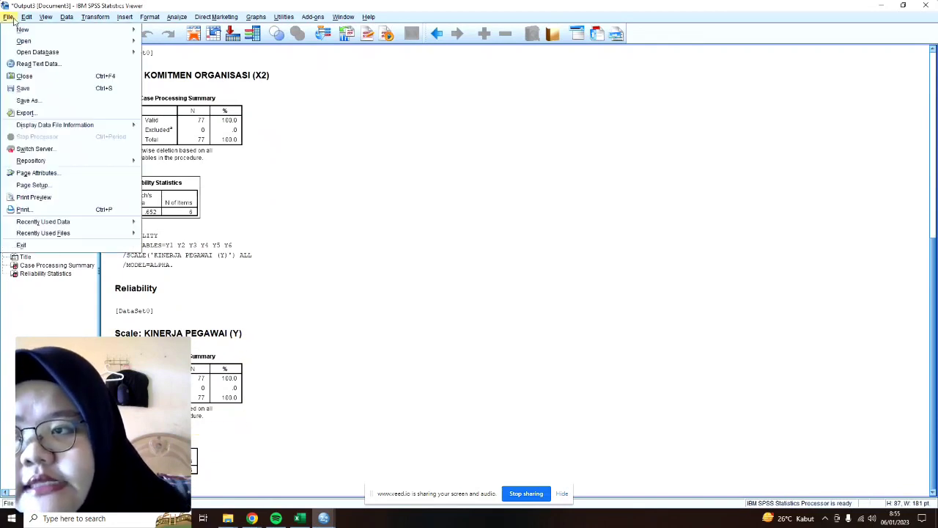
left_click(23, 88)
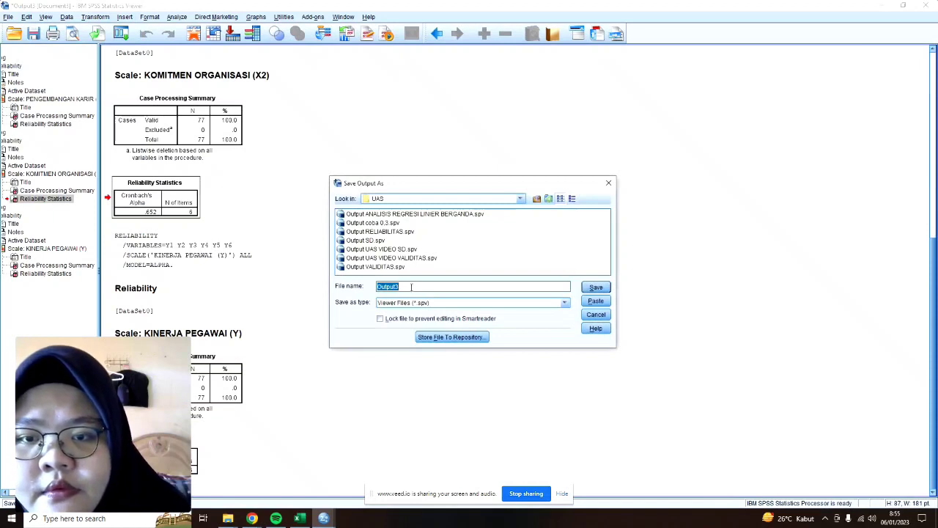
left_click(416, 286)
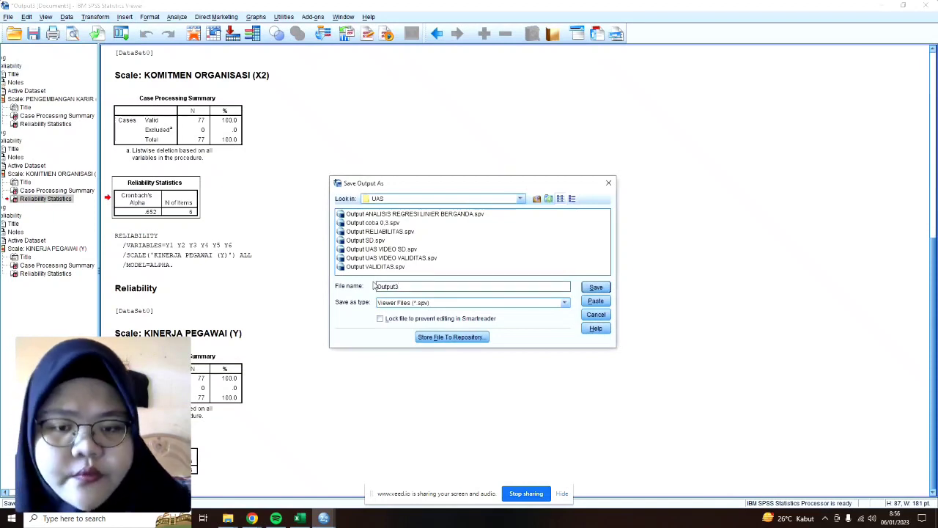
key("BackSpace")
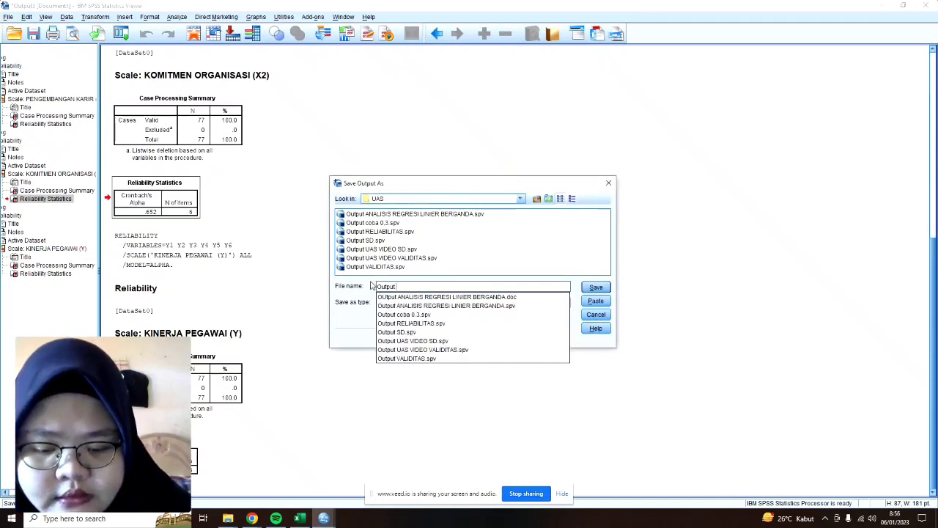
type("RELIA")
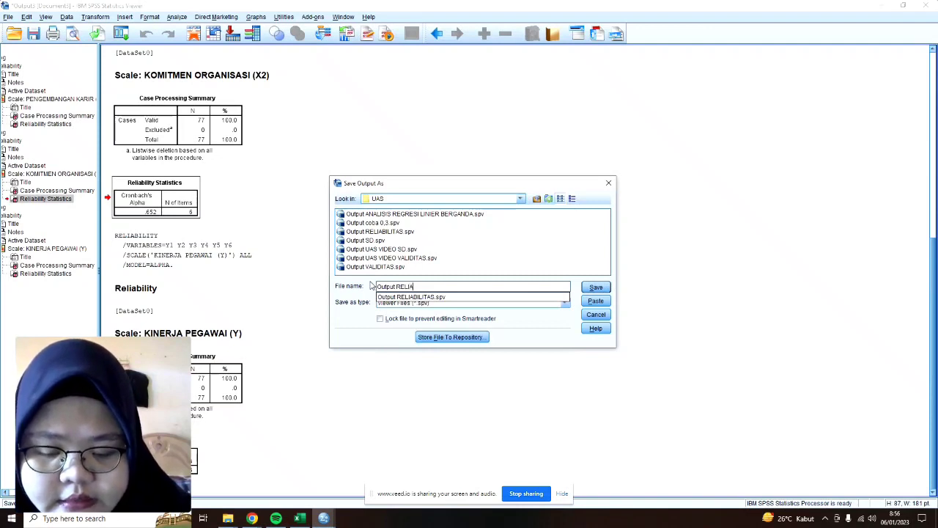
type("BILITAS UAS VIDEO")
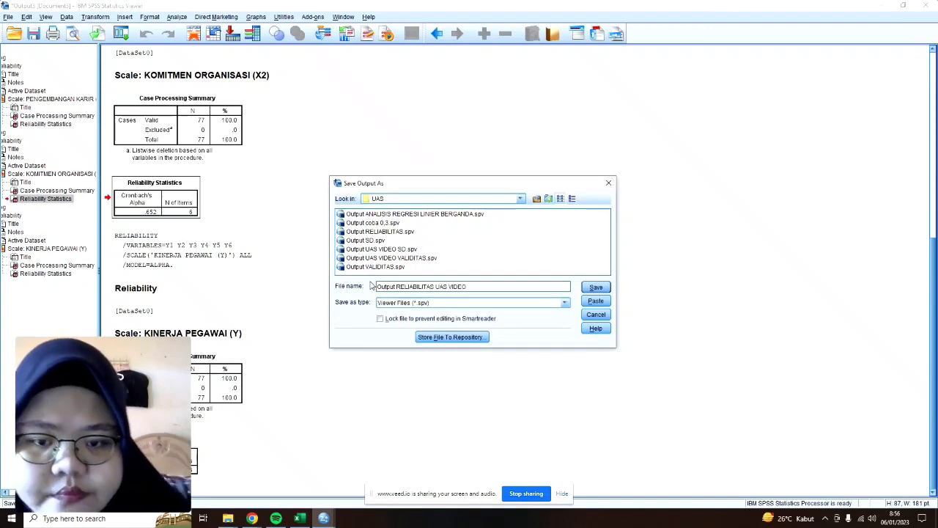
left_click(595, 288)
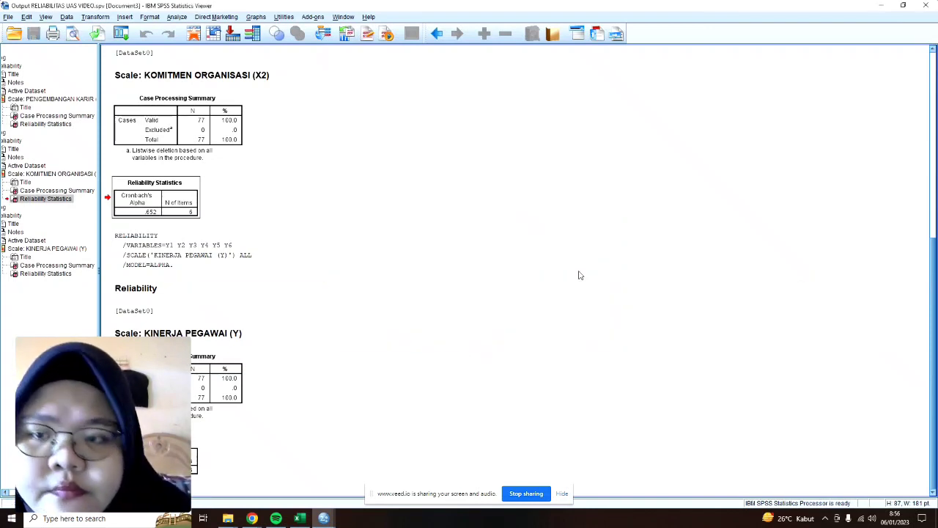
left_click(926, 5)
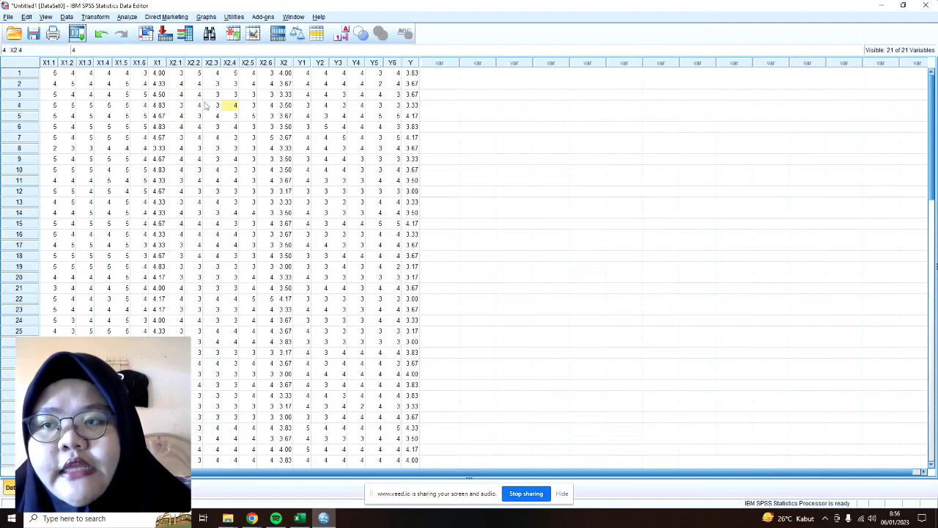
Begin saving the dataset under a new name and browse to the UAS folder inside STATISTIK BISNIS 2.
left_click(9, 17)
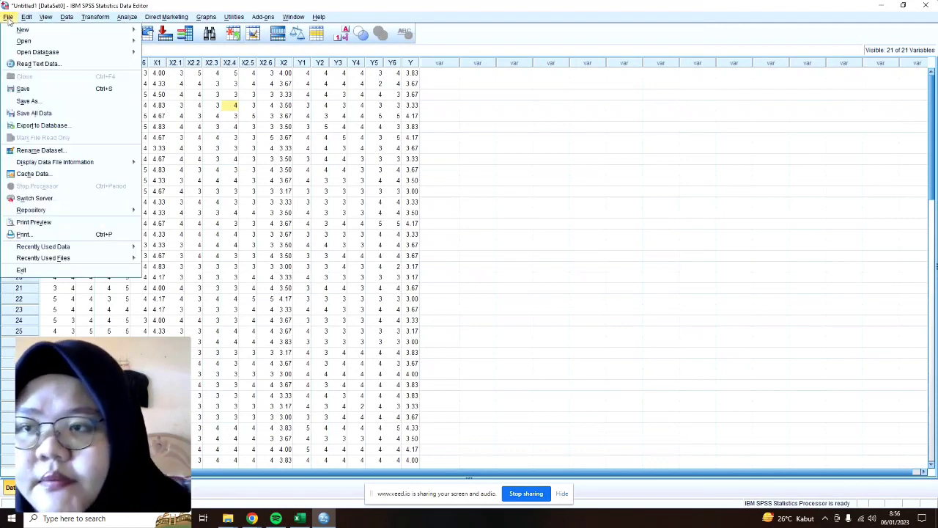
left_click(54, 91)
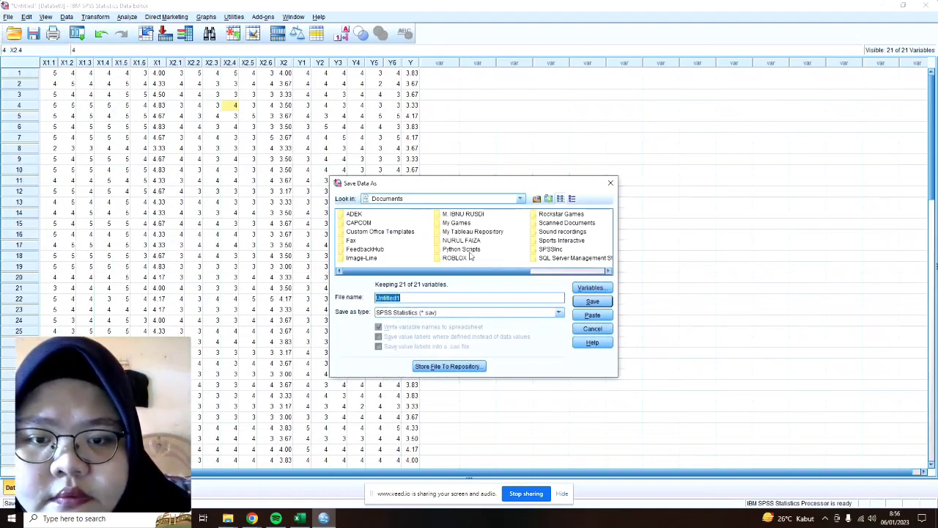
left_click(462, 241)
double_click(471, 242)
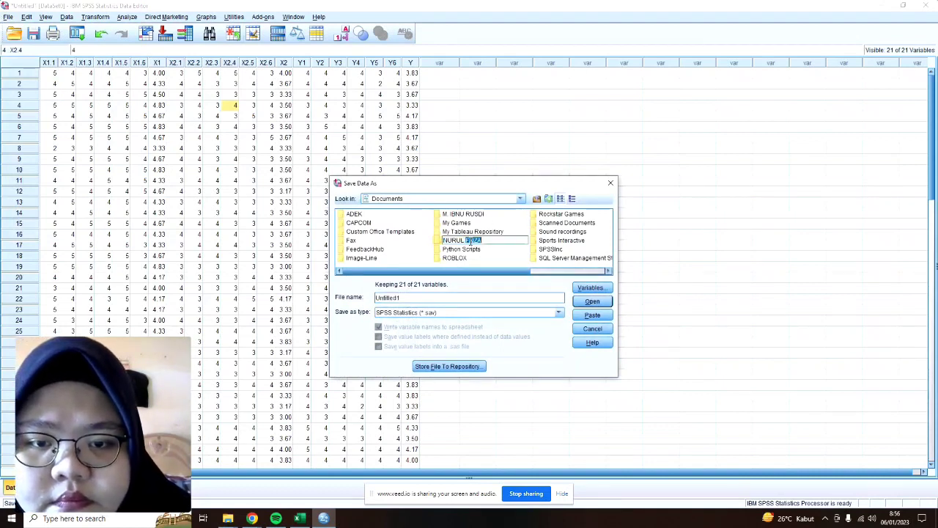
double_click(500, 241)
left_click(494, 240)
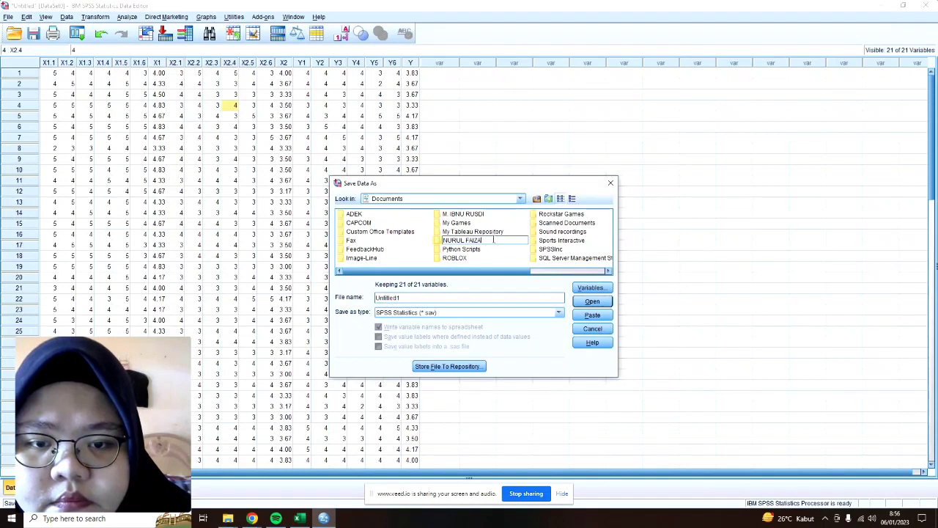
double_click(437, 242)
double_click(393, 224)
double_click(352, 241)
Name the data file INPUT STATISTIK 1 and save it as an SPSS Statistics file.
left_click(437, 298)
key("BackSpace")
key("BackSpace")
key("BackSpace")
key("BackSpace")
key("BackSpace")
key("BackSpace")
key("BackSpace")
key("BackSpace")
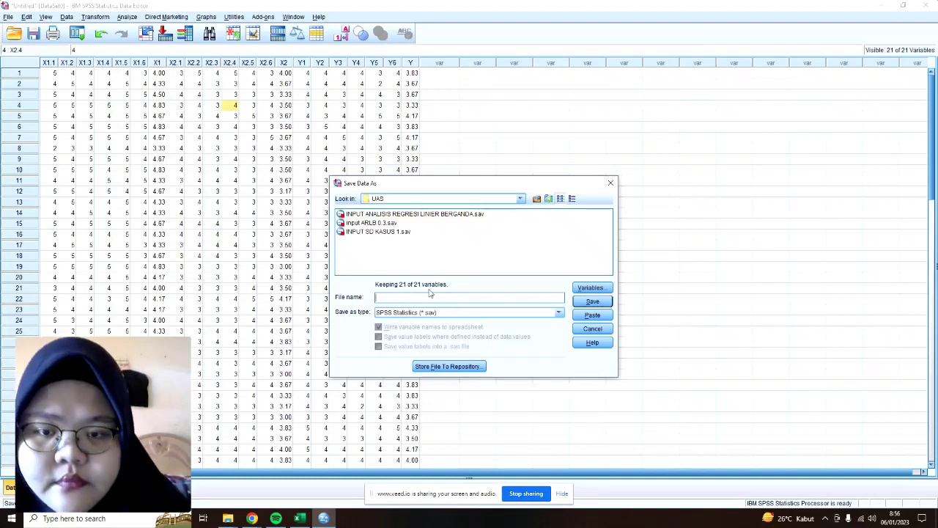
type("INPU")
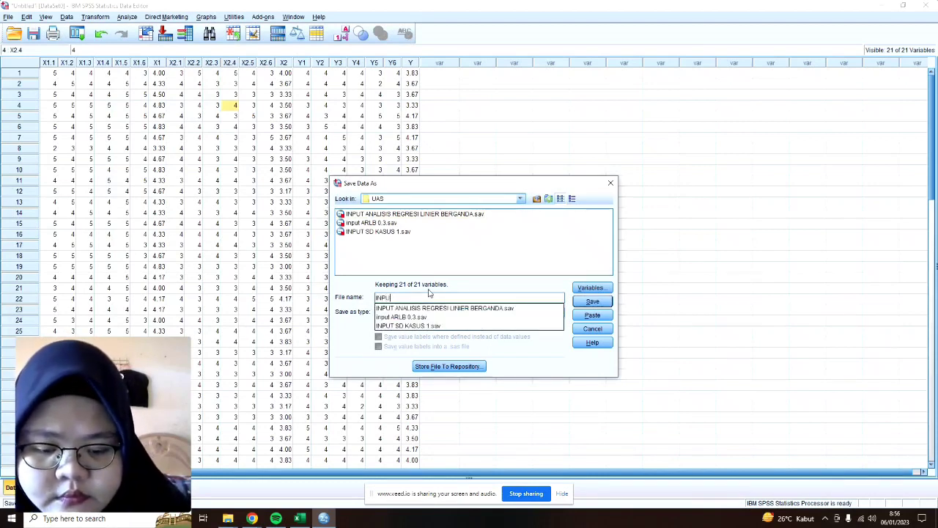
type("T STATISTIK 1")
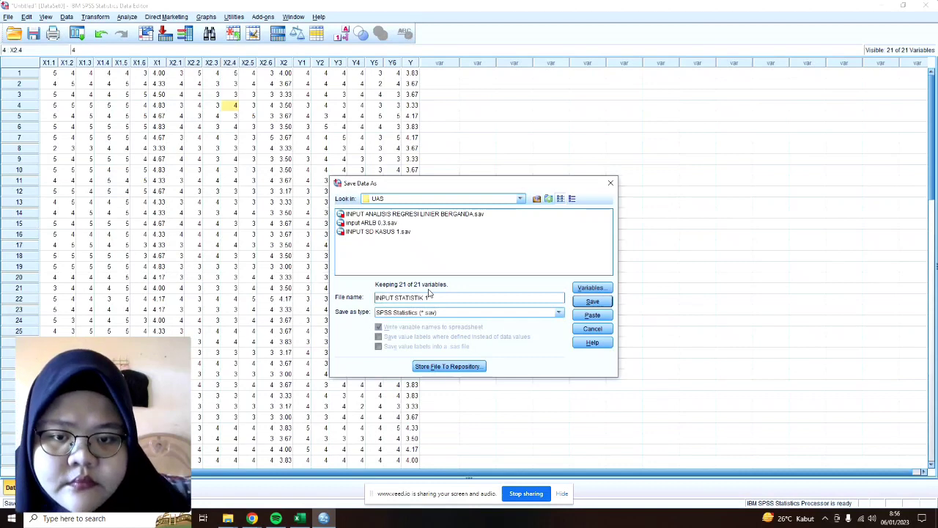
key("Return")
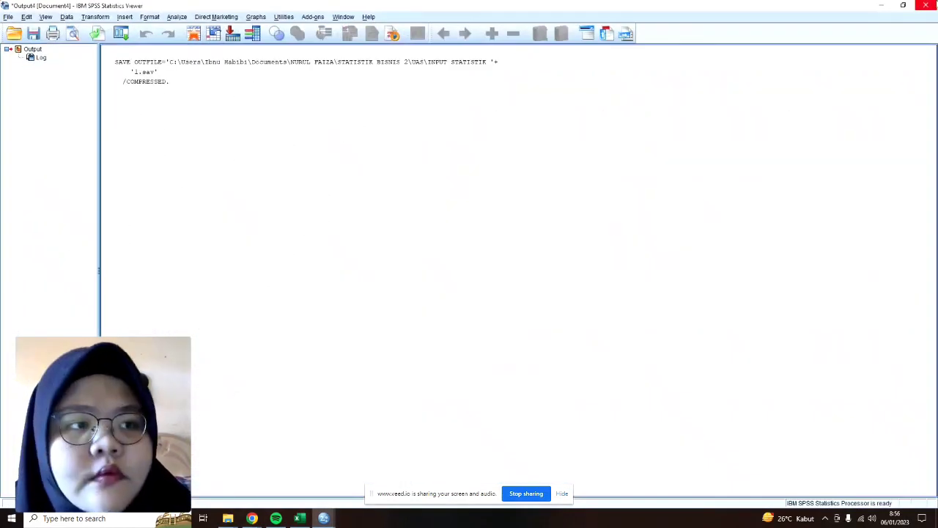
Close the output log without saving it and exit SPSS.
left_click(927, 5)
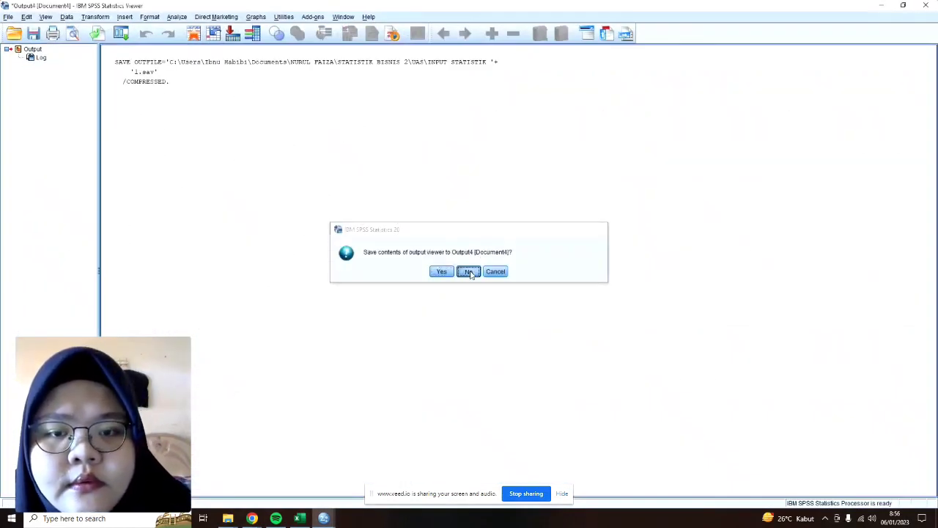
left_click(469, 272)
left_click(926, 6)
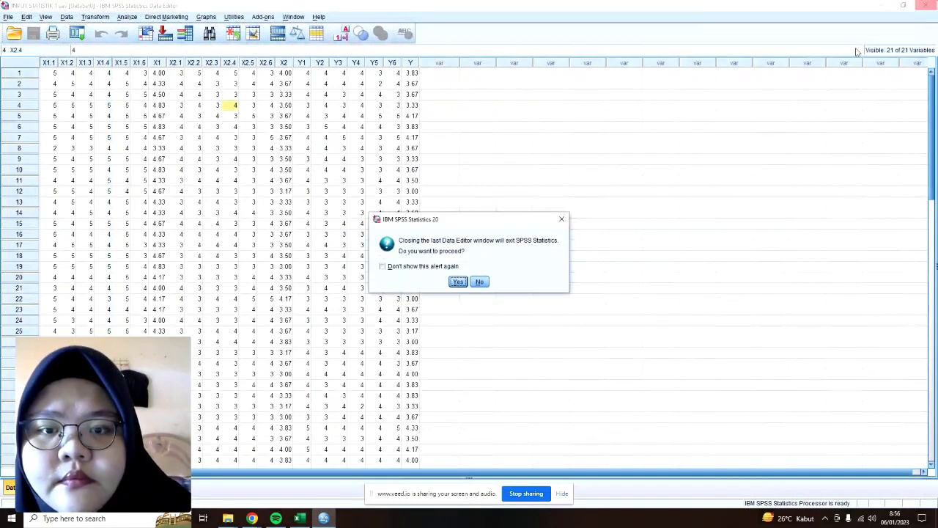
left_click(458, 282)
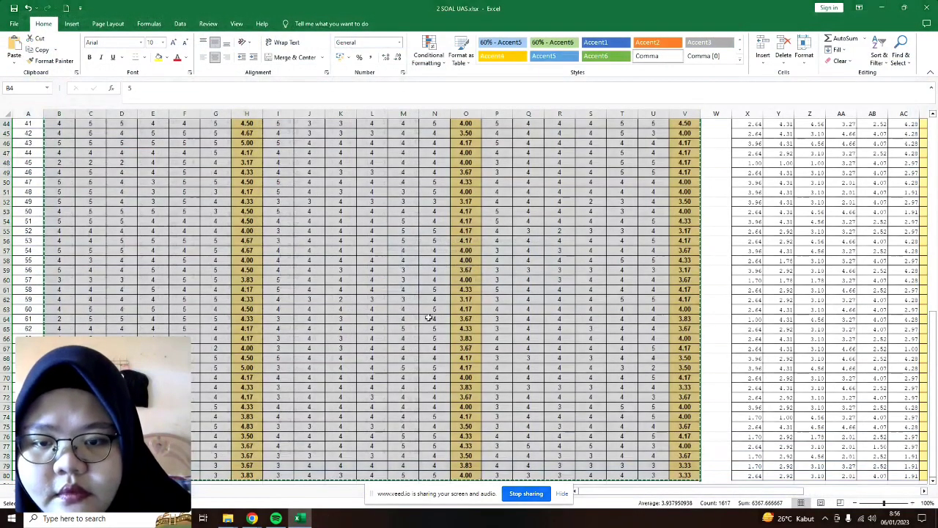
Locate the DATA INTERVAL block in the 2 SOAL UAS workbook and select its heading cell X1.
scroll(624, 352, "up", 14)
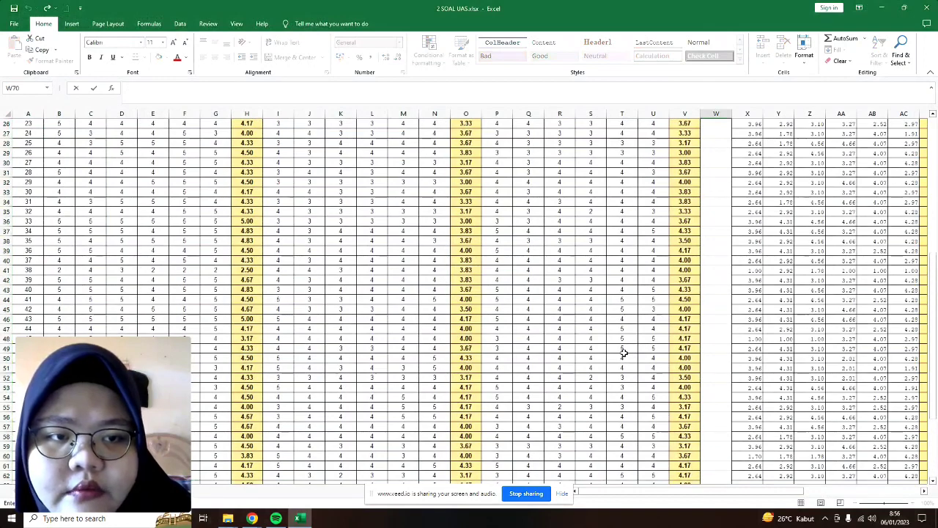
left_click_drag(808, 495, 930, 494)
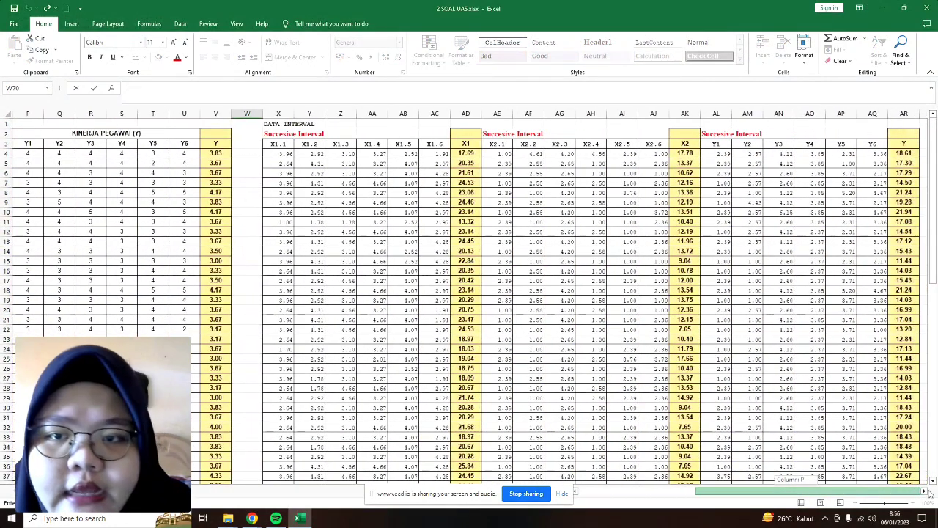
left_click(278, 123)
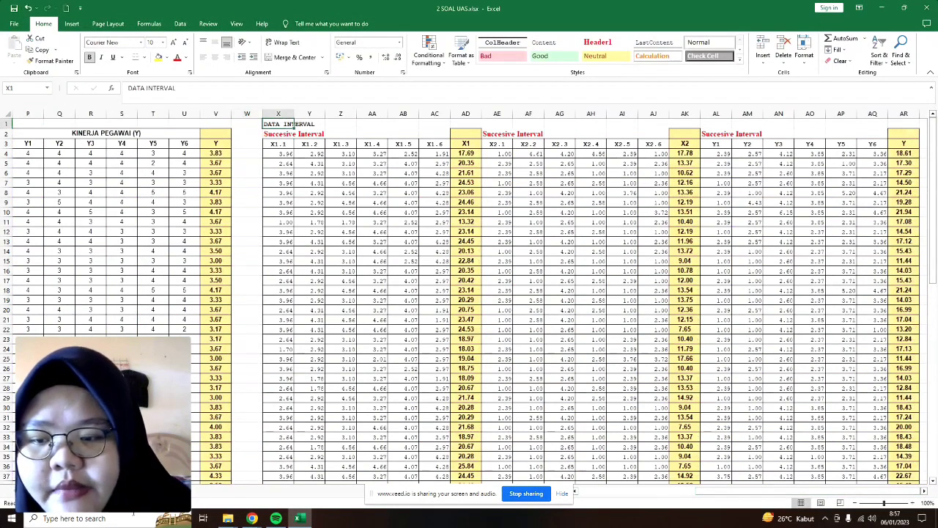
Start SPSS again with an empty dataset and show its variable definitions.
left_click(133, 518)
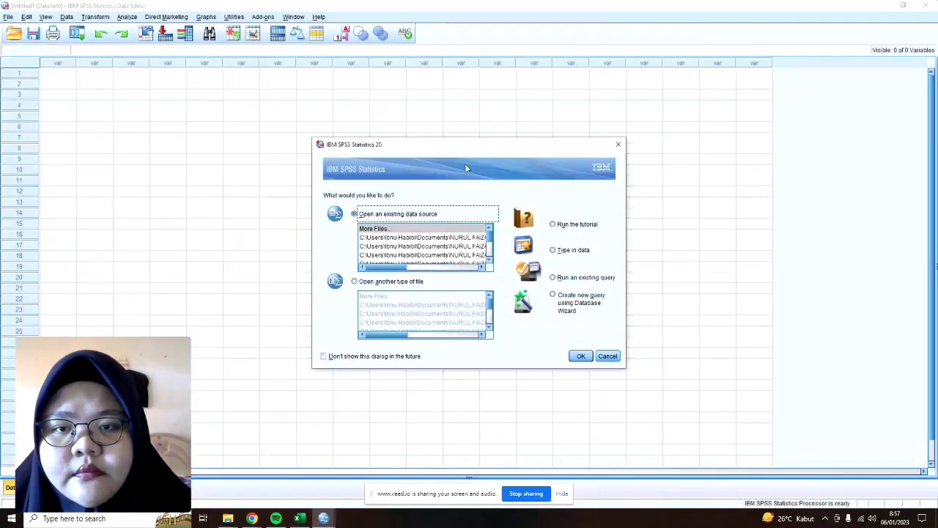
left_click(619, 144)
left_click(60, 487)
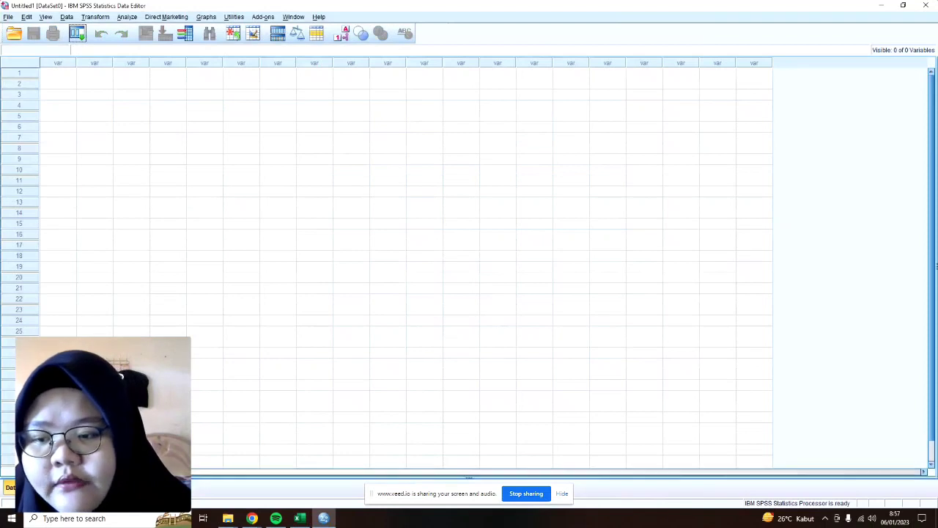
Define three variables named X1, X2 and Y in the first three rows.
left_click(64, 61)
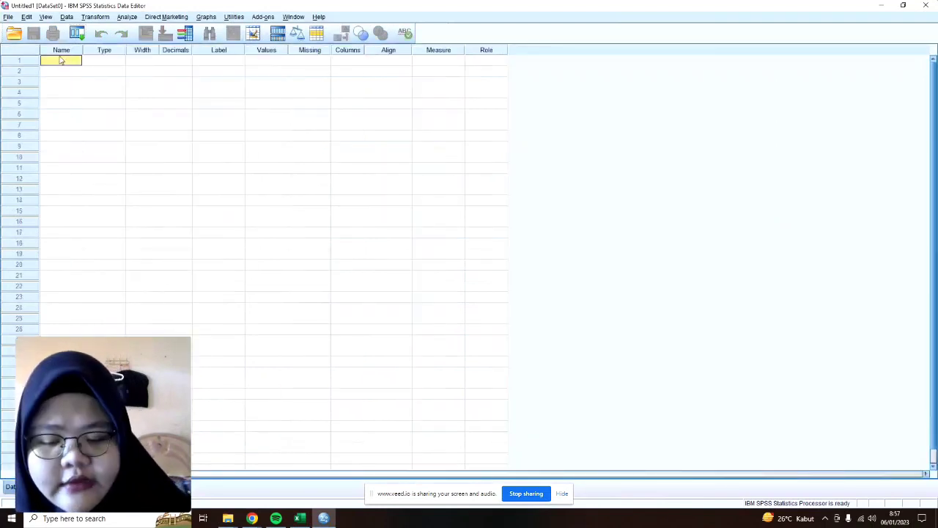
type("x")
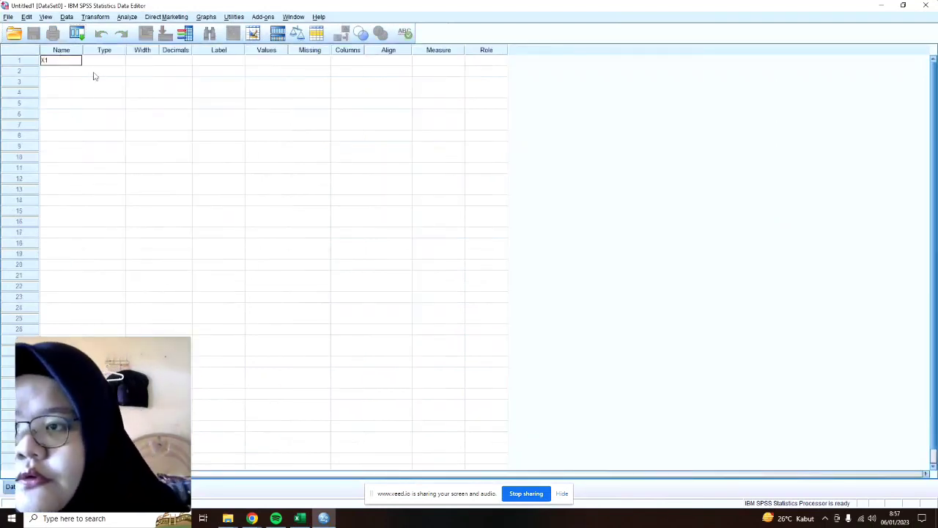
left_click(69, 76)
type("X2")
left_click(71, 82)
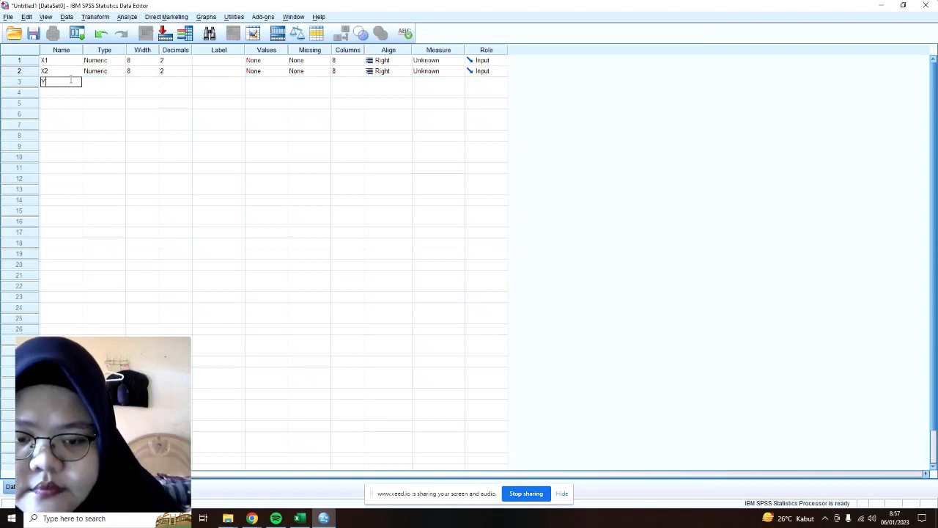
Label X1 as PENGEMBANGAN KARIR, X2 as KOMITMEN ORGANISASI and Y as KINERJA PEGAWAI, widening the label column to fit.
left_click(222, 62)
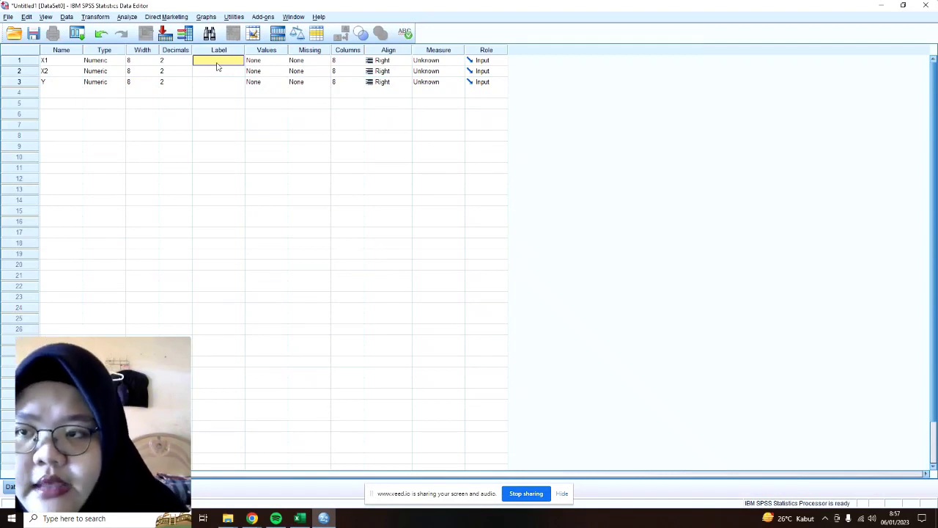
type("P")
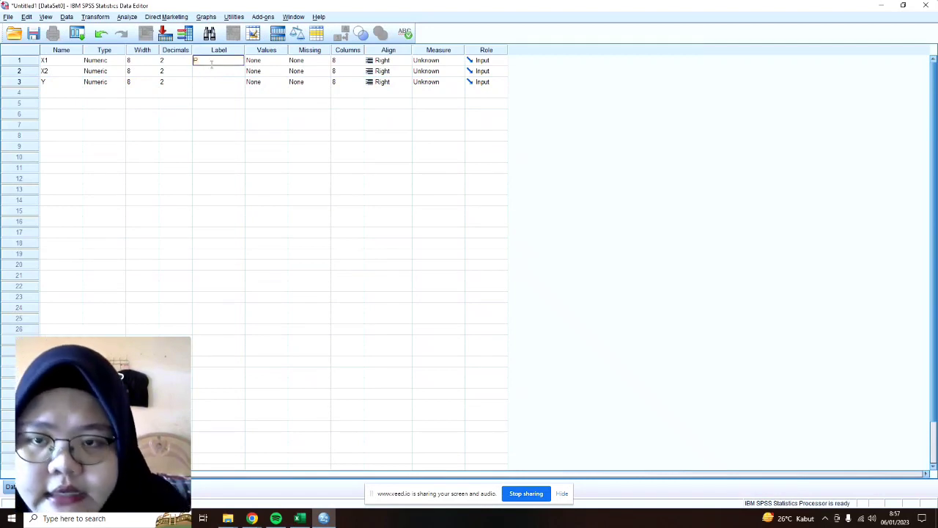
type("ENGEMBANGAN KARIR")
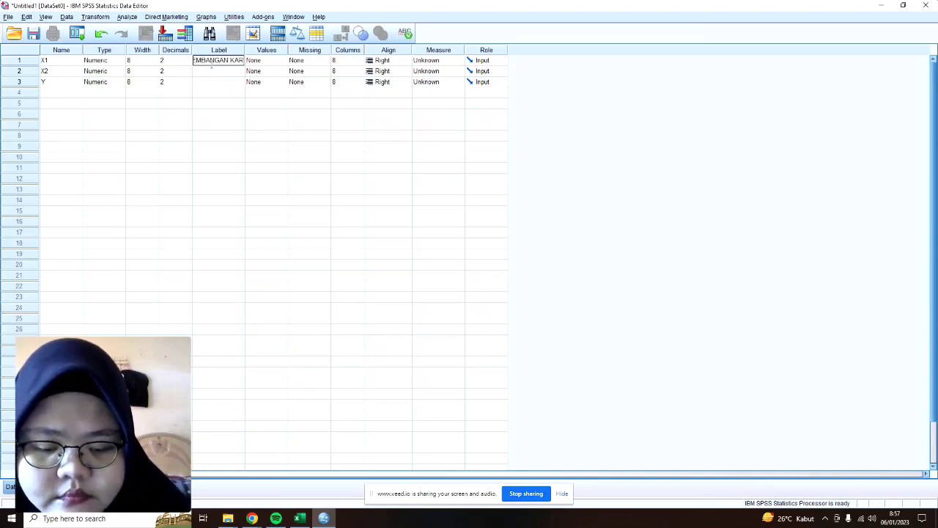
left_click_drag(246, 52, 286, 51)
left_click(224, 71)
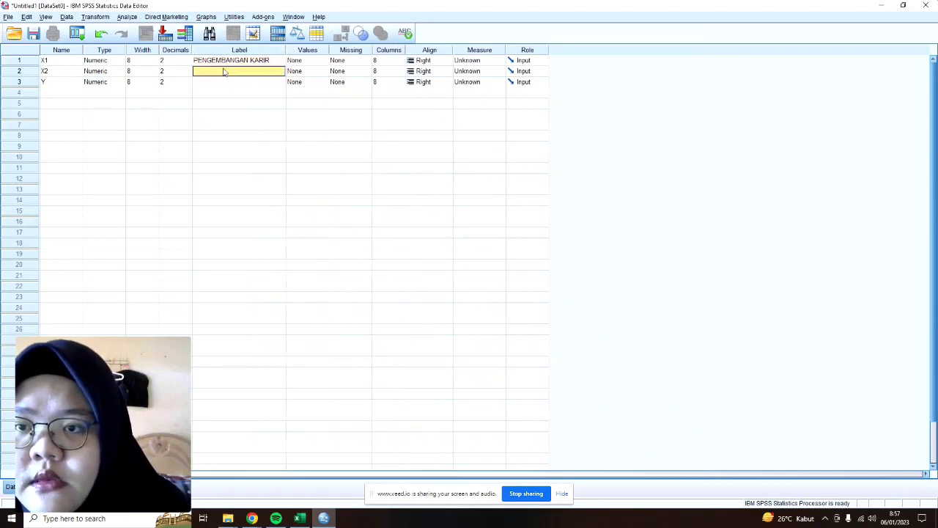
type("KOMITMEN ORGANISASI")
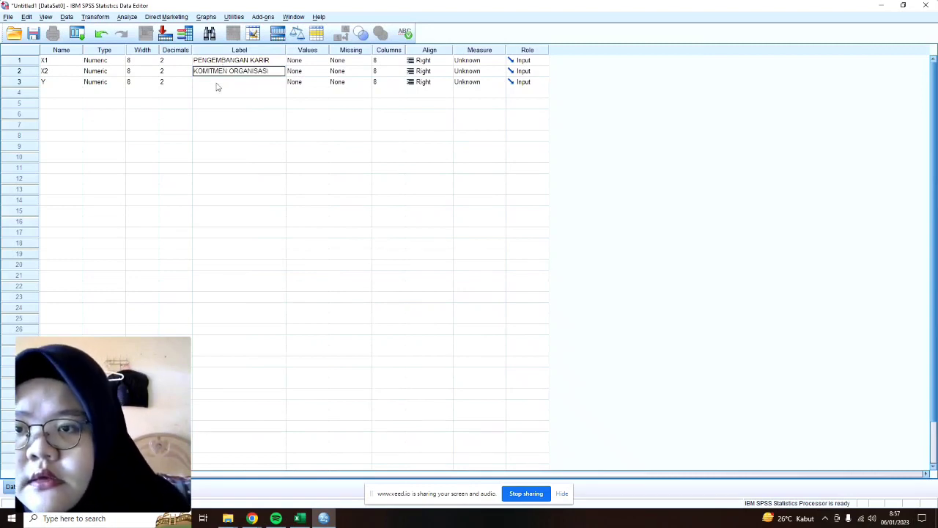
left_click(217, 85)
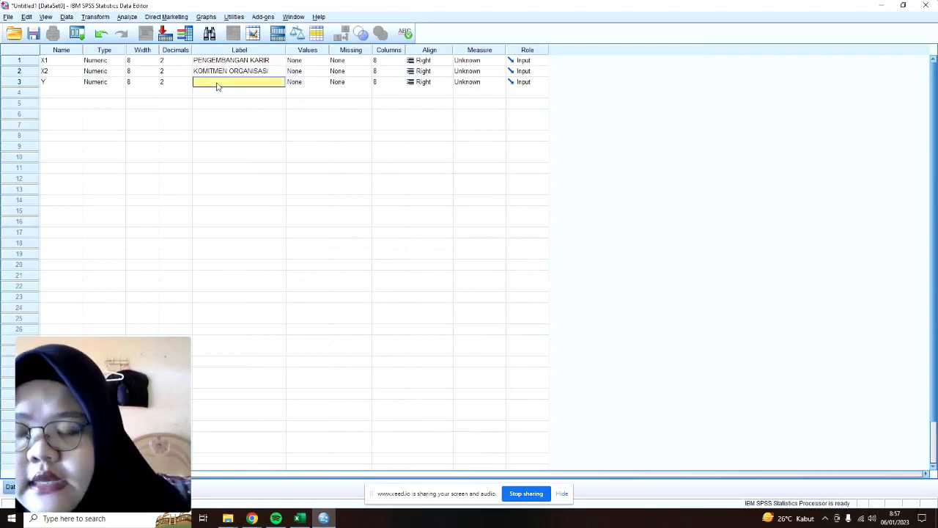
type("KINERJA PEGAWAI")
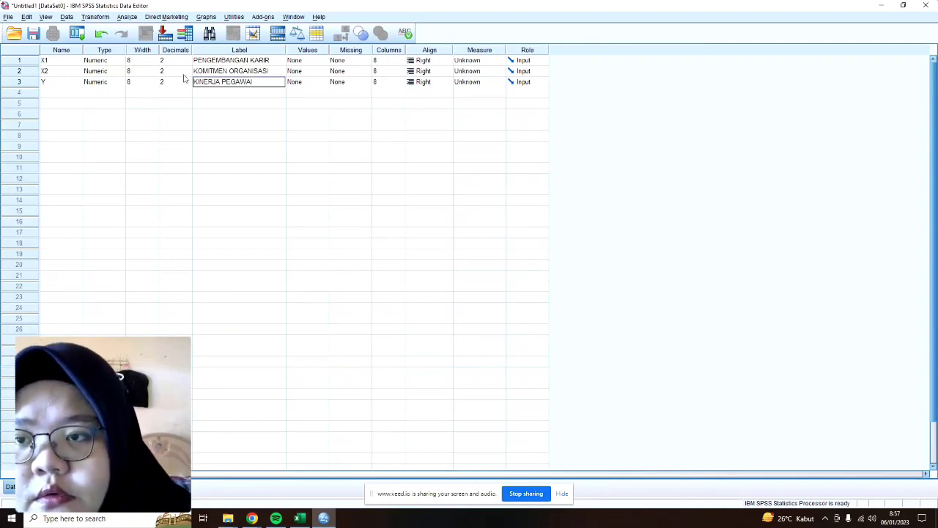
Set the measurement level of X1, X2 and Y to Scale.
left_click(475, 61)
left_click(495, 71)
left_click(495, 71)
left_click(492, 82)
left_click(492, 82)
left_click(474, 92)
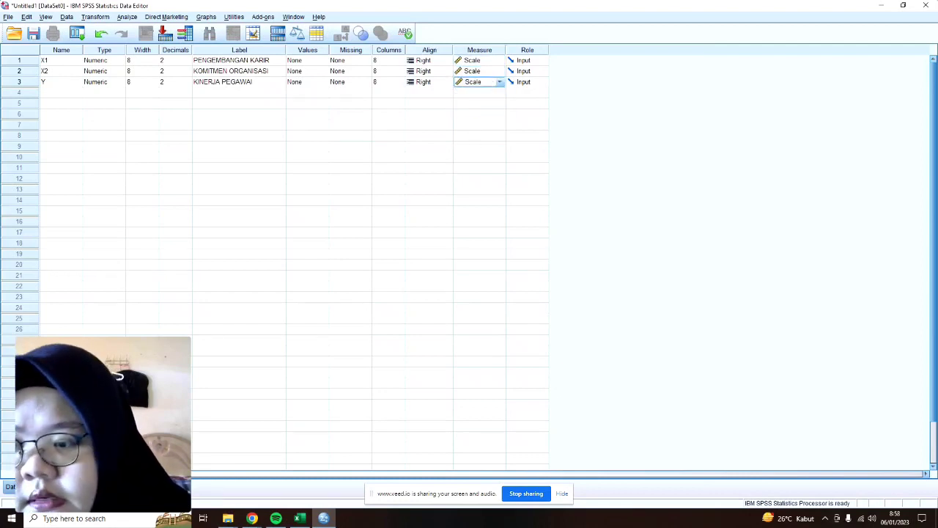
Copy the X1 interval totals from AD4 down to row 80 in Excel and paste them into the X1 column in SPSS.
left_click(21, 487)
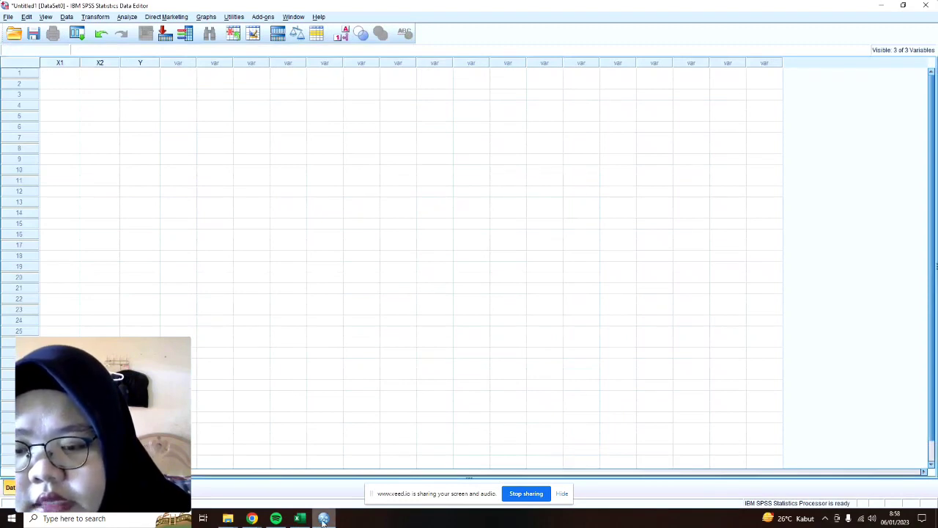
mouse_move(300, 518)
left_click(308, 477)
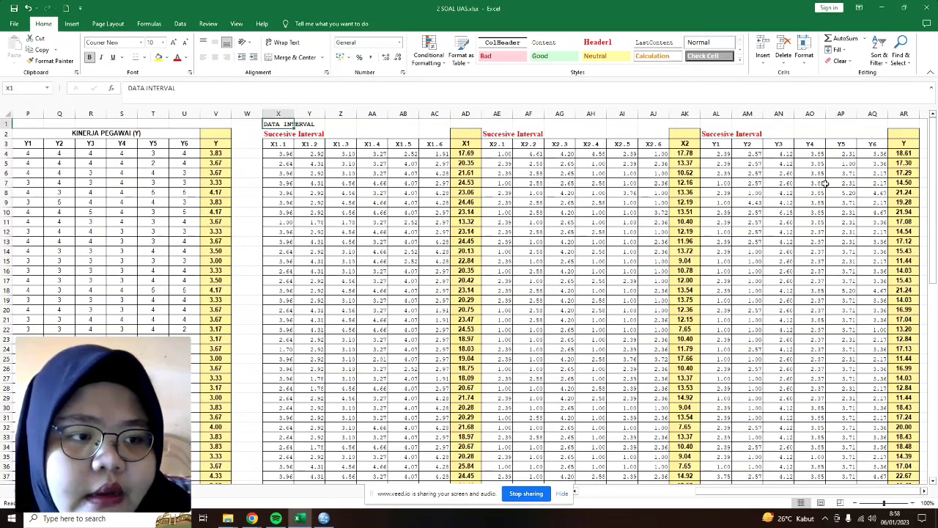
left_click(466, 154)
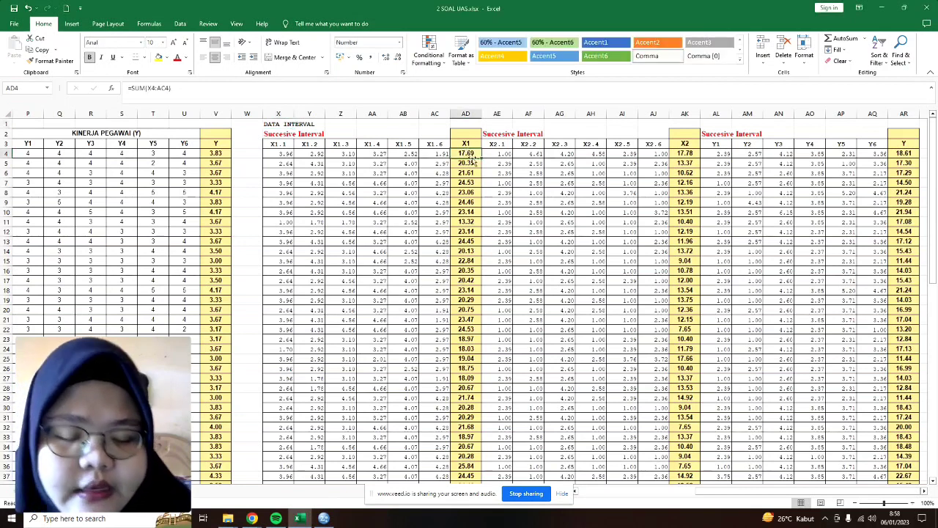
key("ctrl+shift+Down")
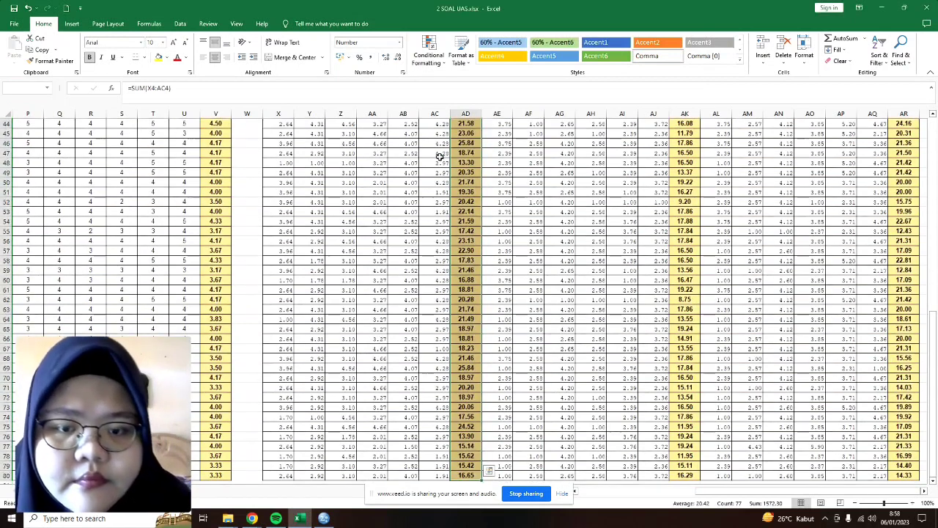
key("ctrl+c")
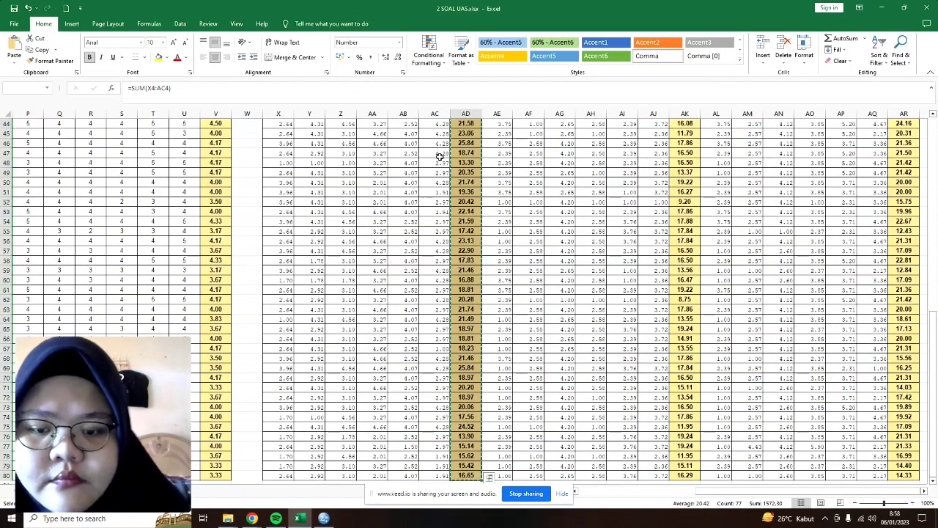
left_click(325, 518)
left_click(66, 76)
key("ctrl+v")
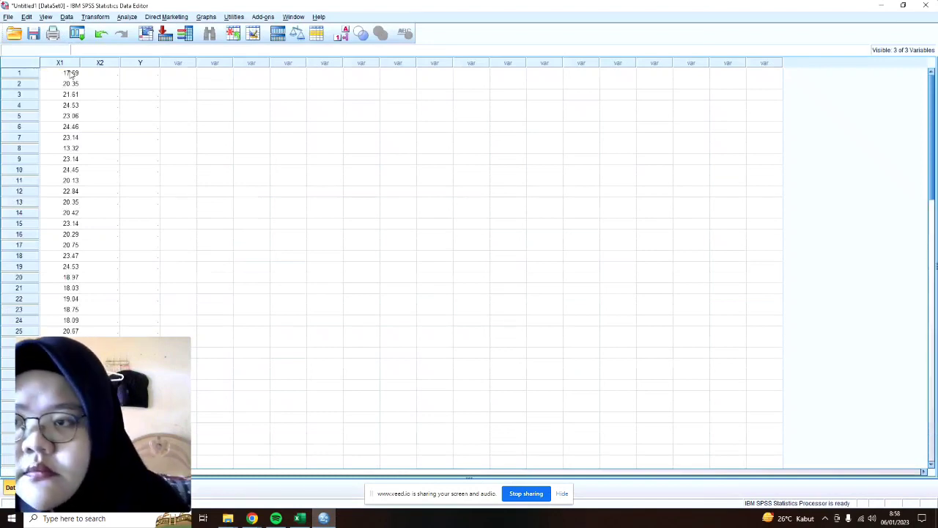
Copy the X2 interval totals from AK4 down to row 80 in Excel and paste them into the X2 column in SPSS.
left_click(307, 519)
scroll(620, 223, "up", 10)
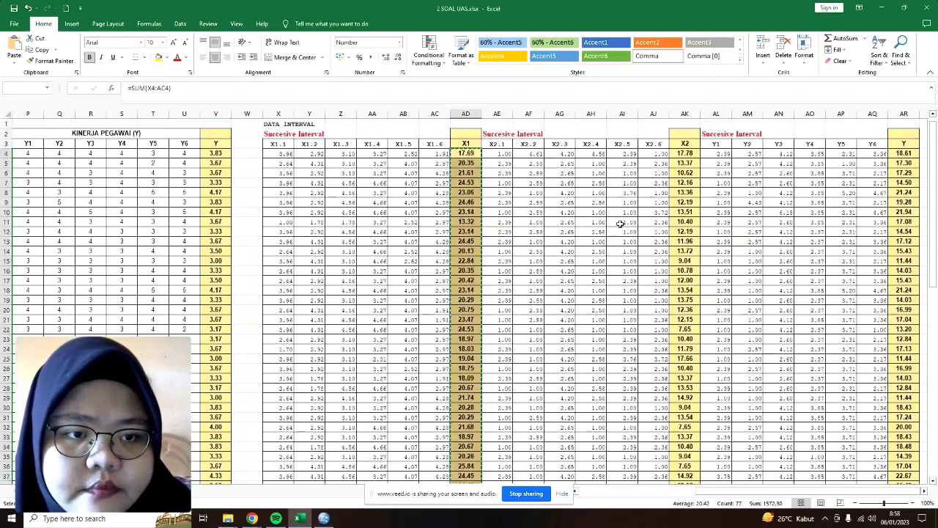
double_click(693, 154)
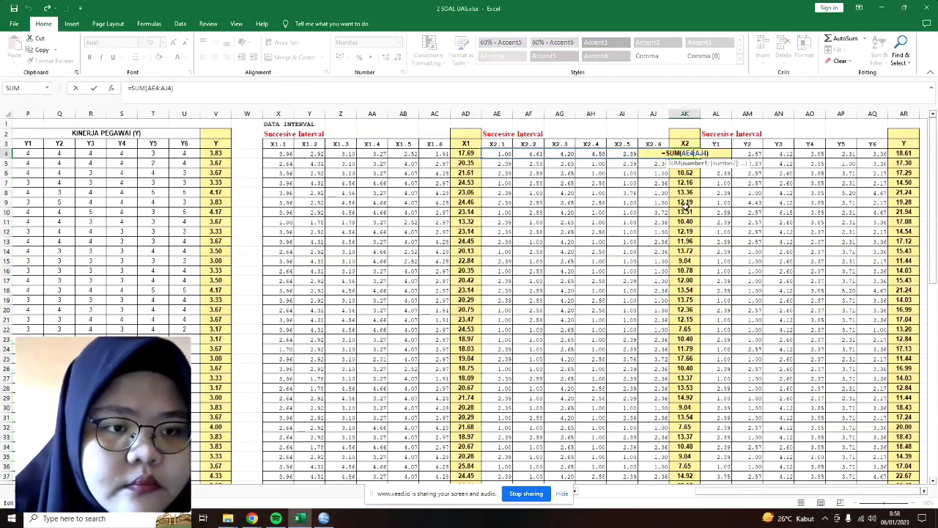
key("Return")
left_click(691, 152)
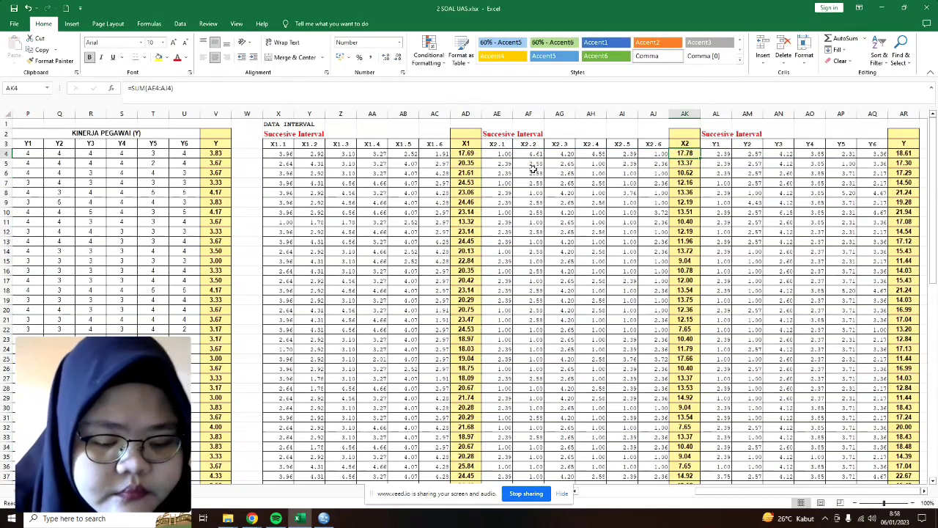
key("ctrl+shift+Down")
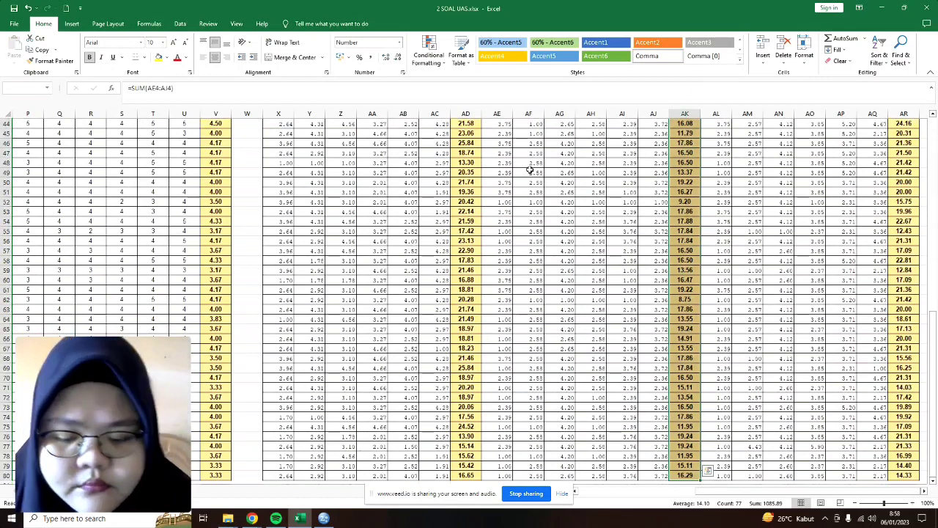
key("ctrl+c")
scroll(526, 170, "down", 4)
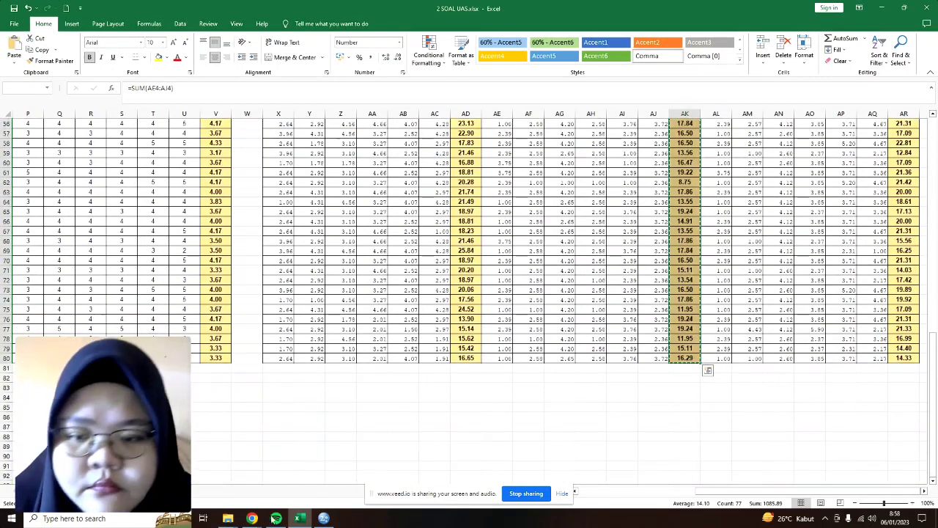
left_click(323, 518)
left_click(107, 71)
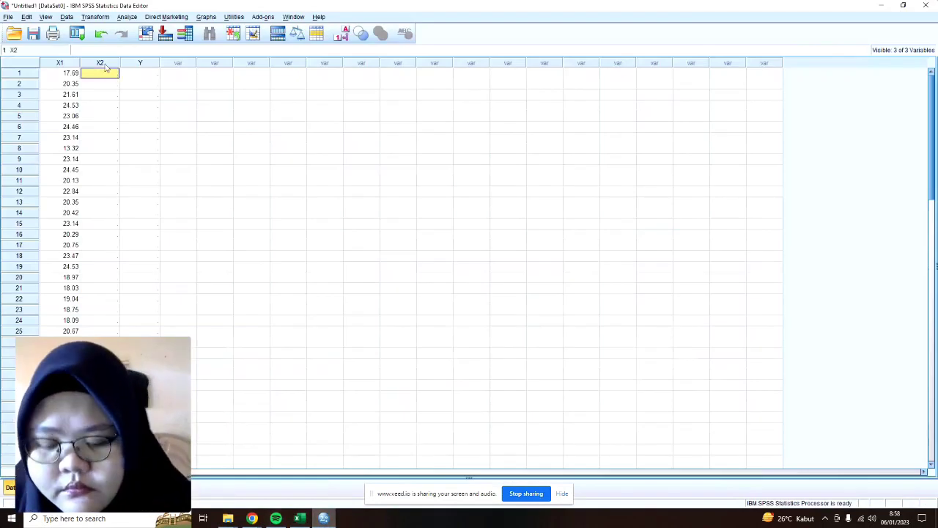
key("ctrl+v")
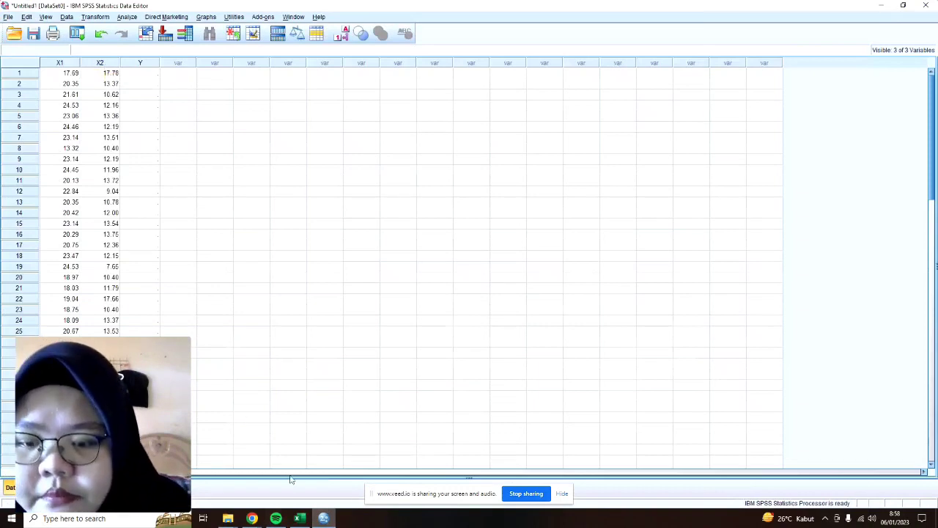
Copy the Y interval totals from AR4 down to row 80 in Excel and paste them into the Y column in SPSS.
left_click(299, 518)
scroll(729, 299, "up", 18)
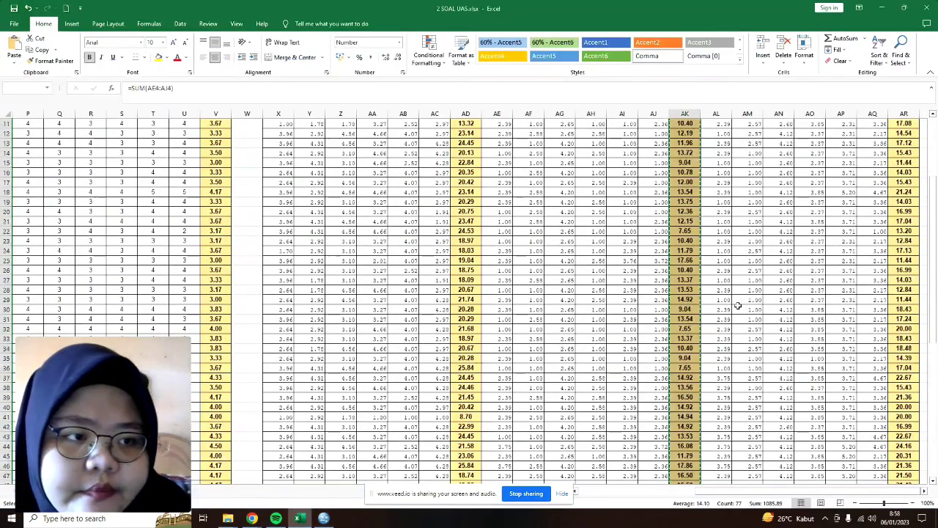
left_click(903, 153)
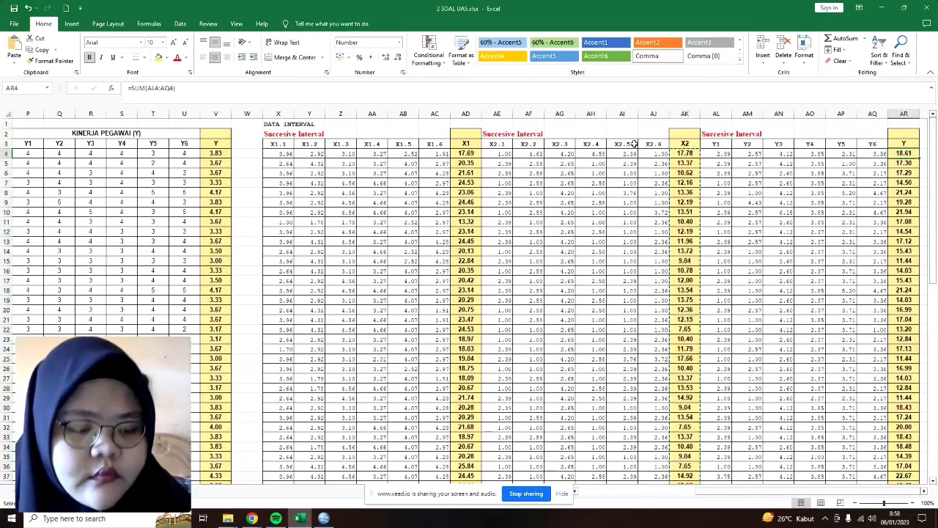
key("ctrl+shift+Down")
key("ctrl+c")
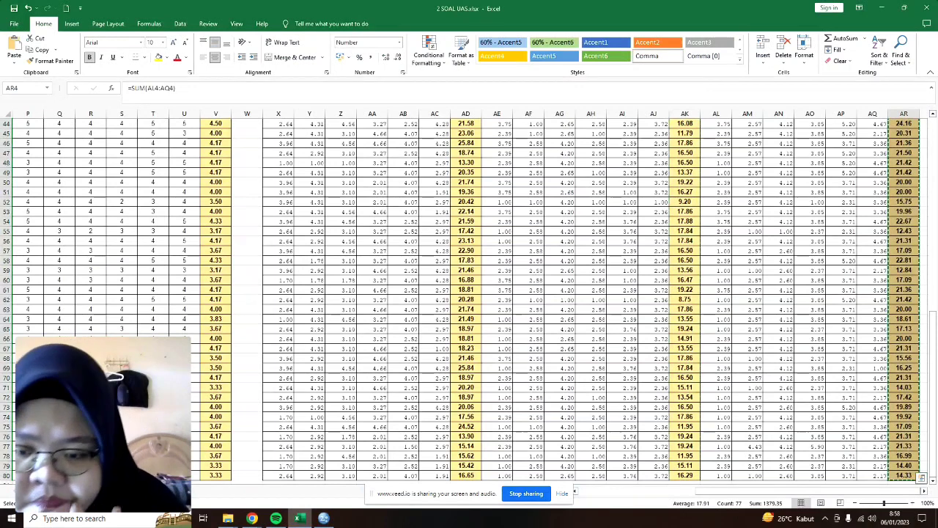
left_click(323, 519)
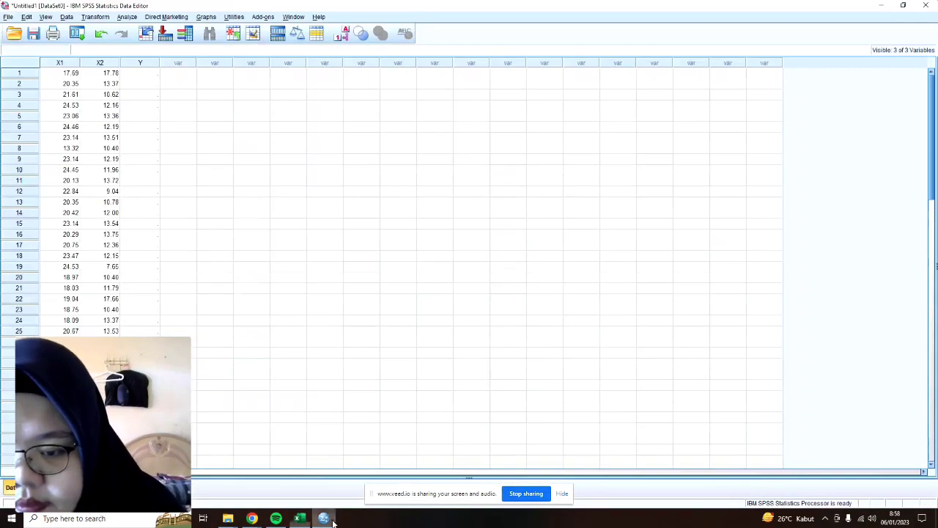
left_click(156, 63)
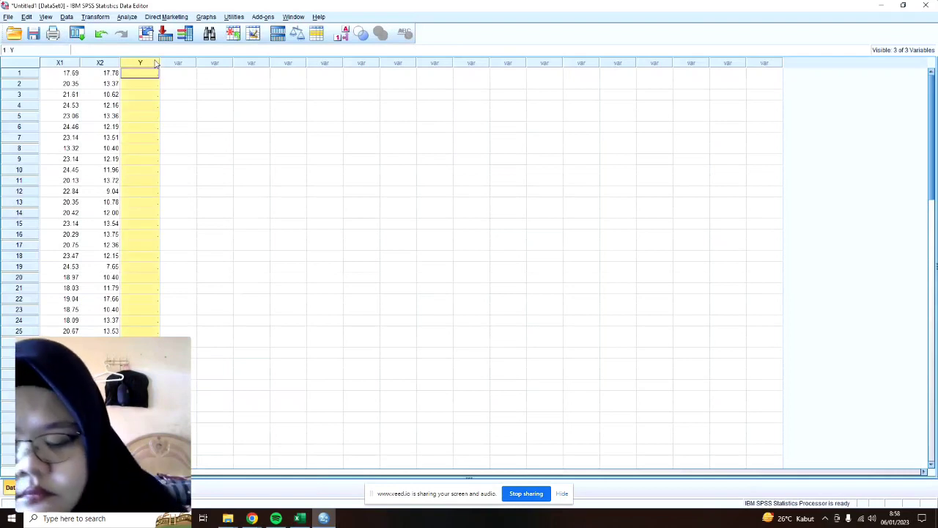
left_click(155, 77)
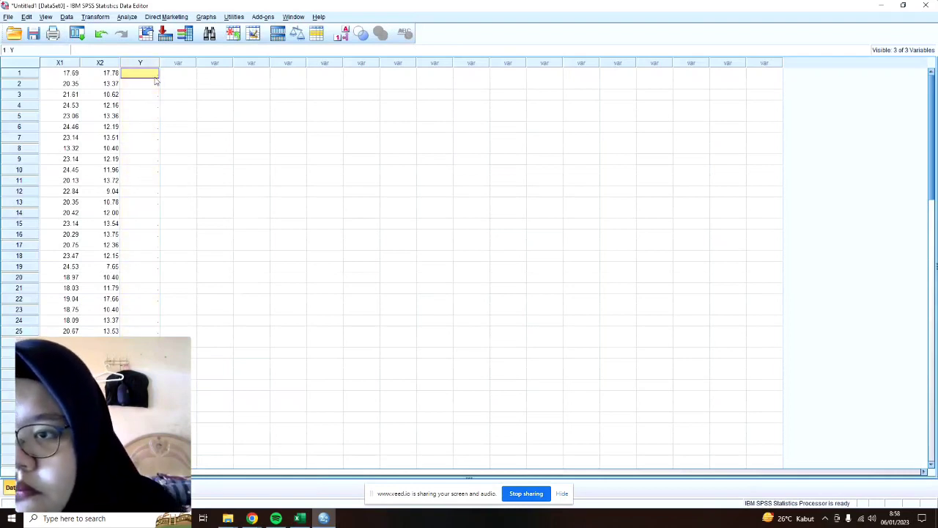
key("ctrl+v")
scroll(156, 84, "down", 7)
scroll(249, 163, "up", 7)
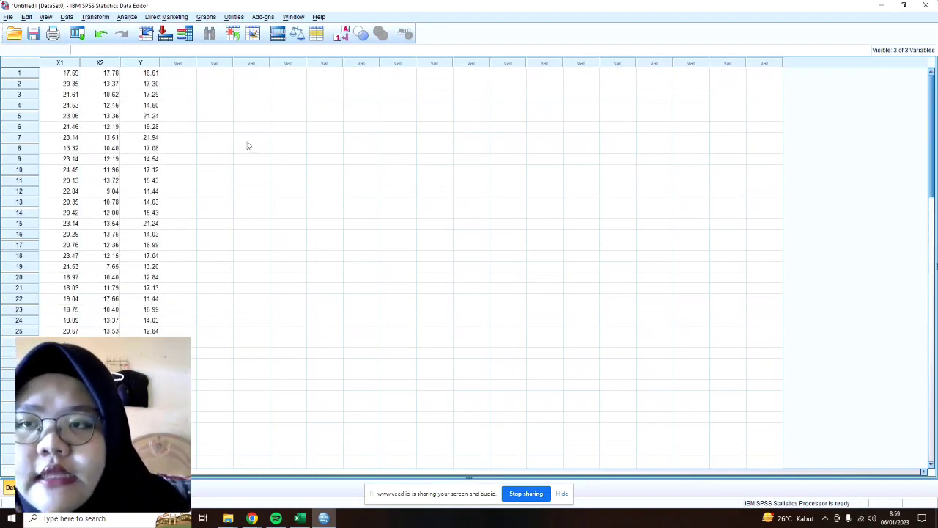
Set up a linear regression with PENGEMBANGAN KARIR and KOMITMEN ORGANISASI as independents and KINERJA PEGAWAI as the dependent.
left_click(136, 18)
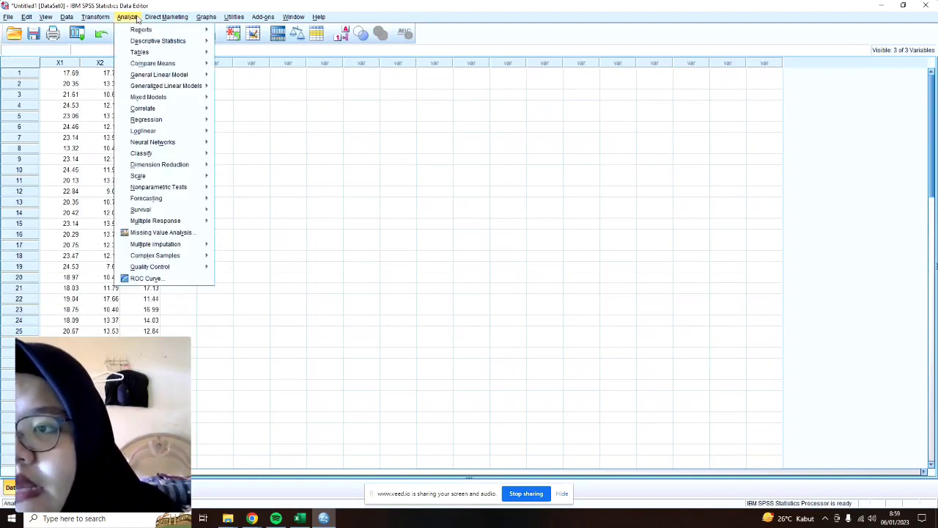
mouse_move(162, 126)
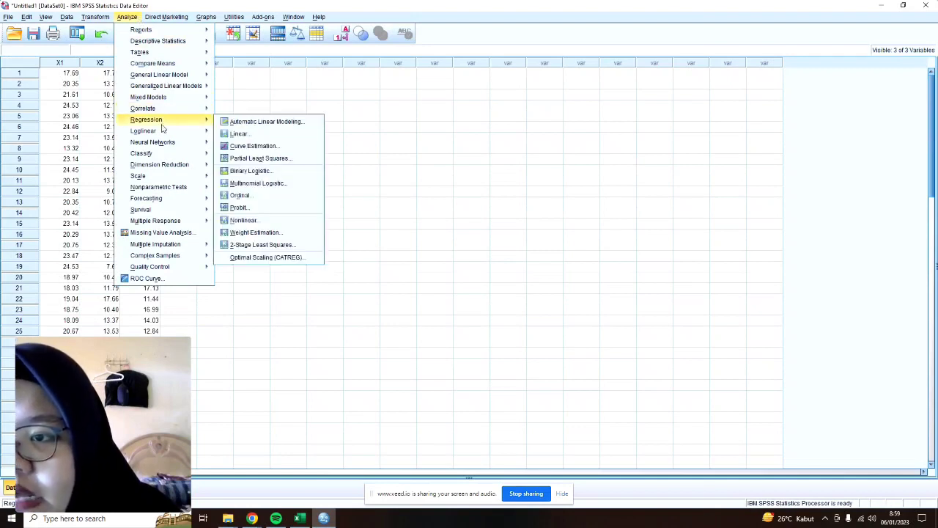
left_click(238, 134)
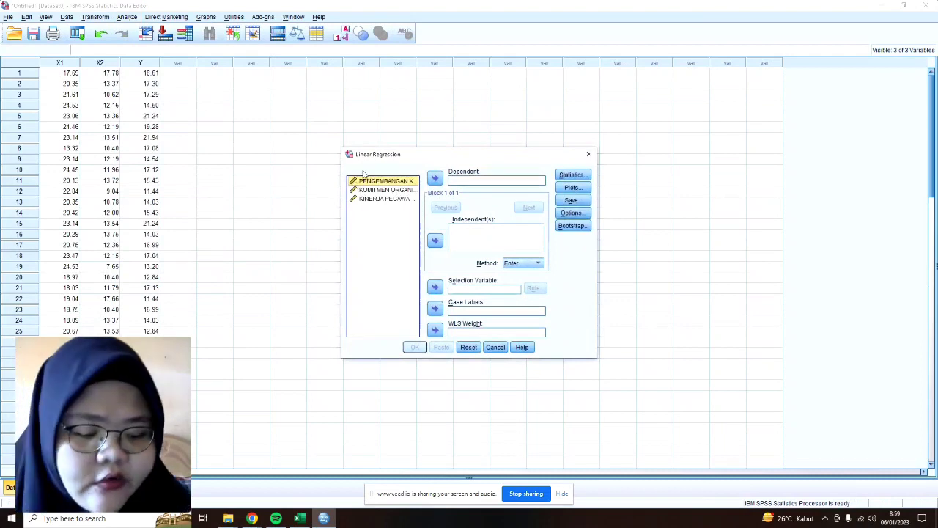
key("shift+Down")
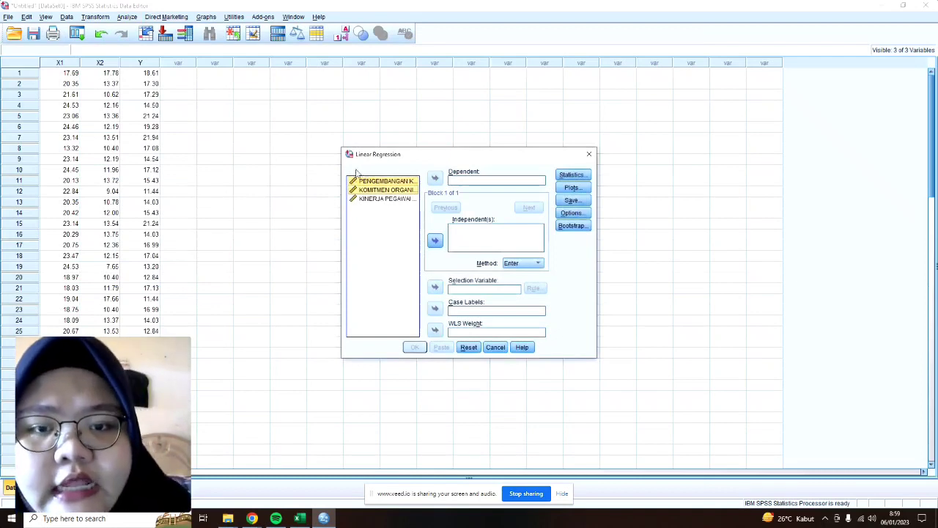
left_click(435, 240)
left_click(399, 200)
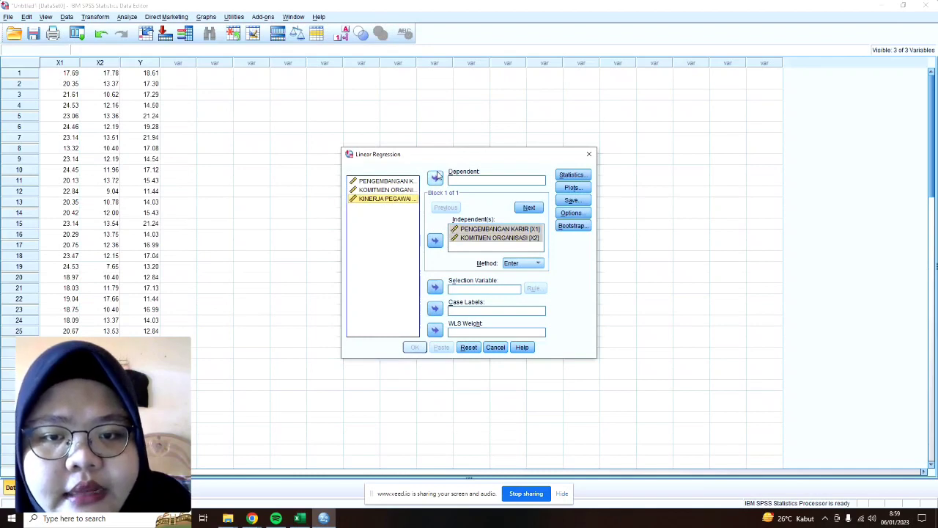
left_click(434, 177)
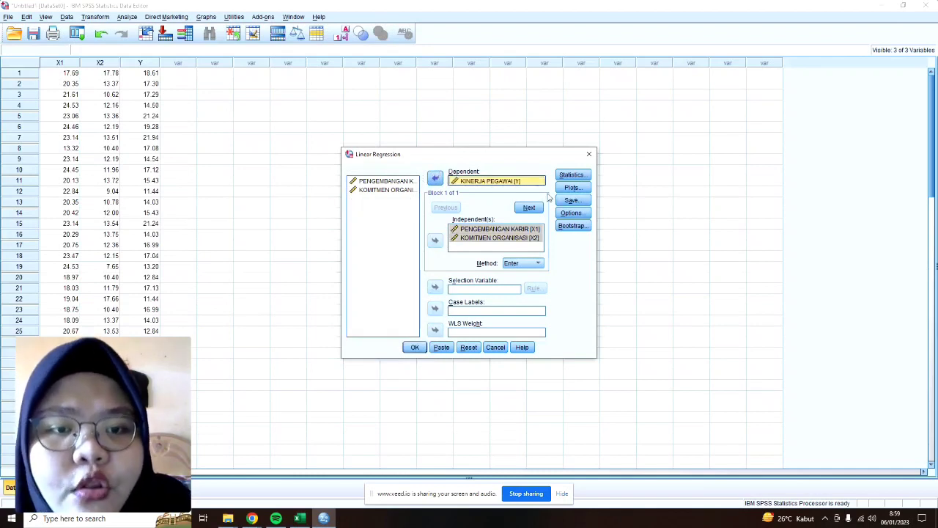
Add descriptives, collinearity diagnostics and the Durbin-Watson test to the regression statistics.
left_click(573, 176)
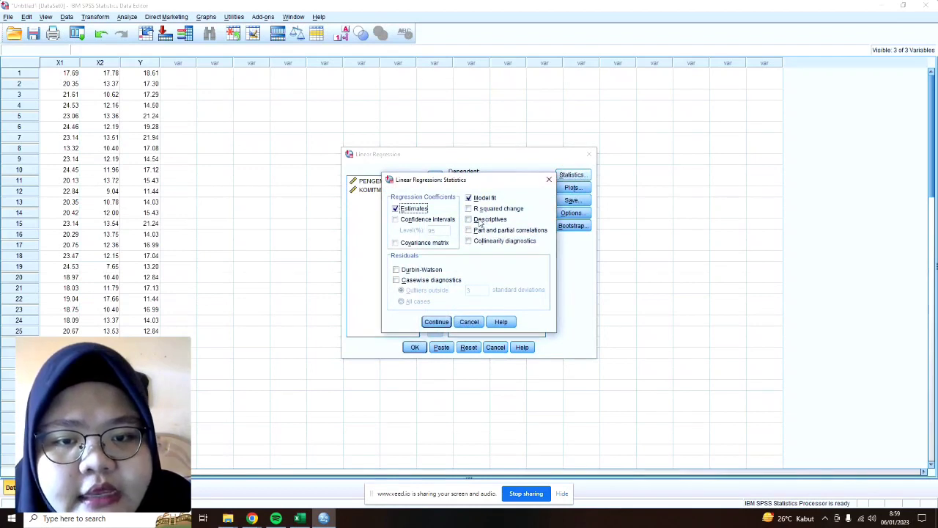
left_click(481, 221)
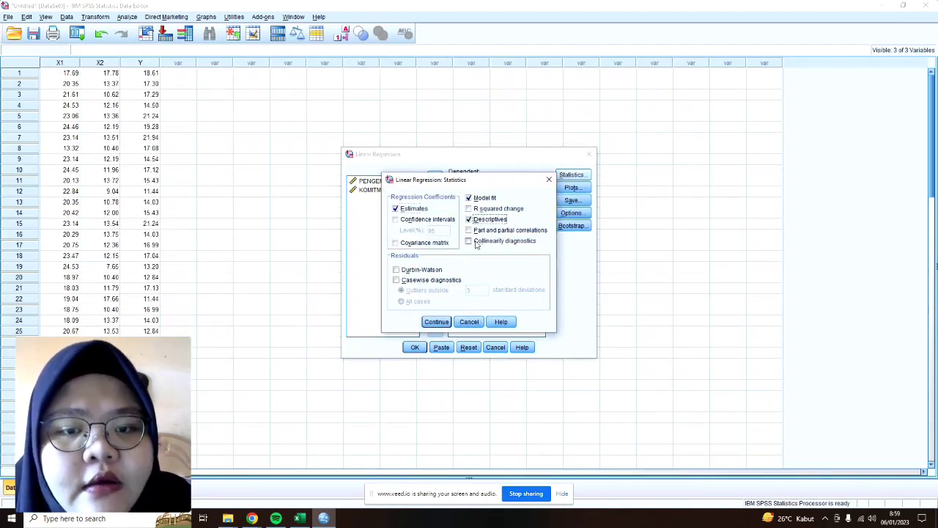
left_click(475, 243)
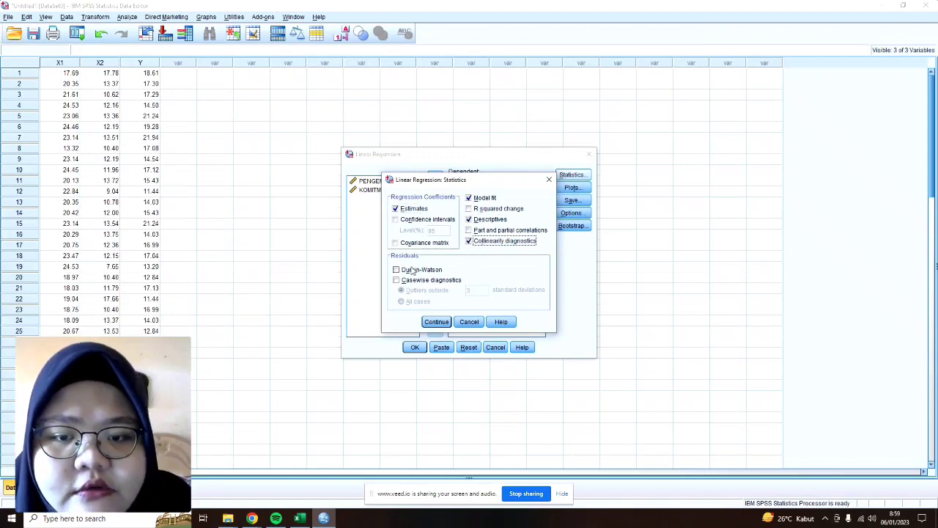
left_click(415, 273)
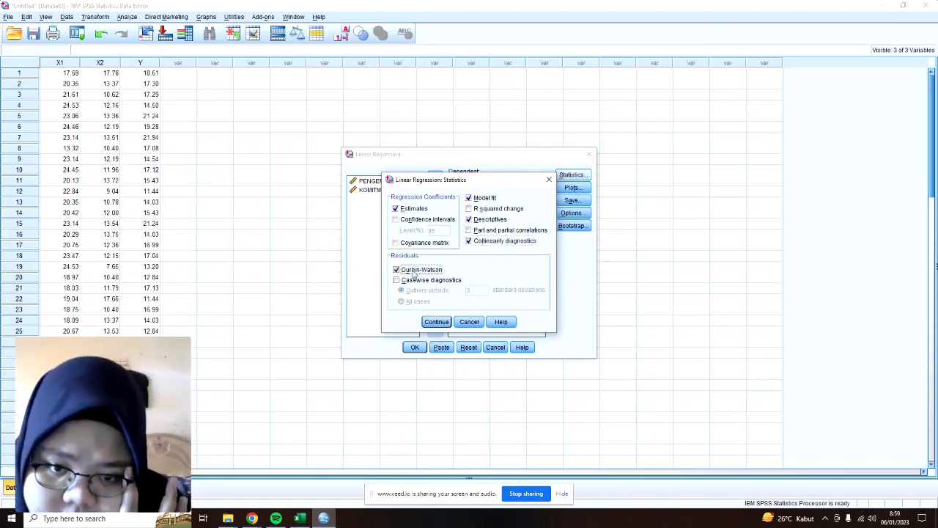
left_click(438, 322)
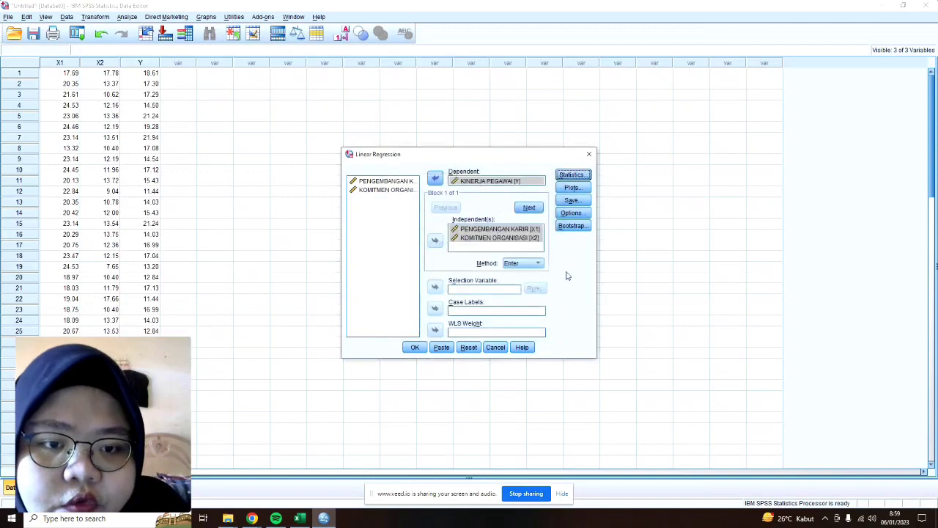
Include a histogram and a normal probability plot of the standardized residuals in the regression.
left_click(575, 188)
left_click(397, 291)
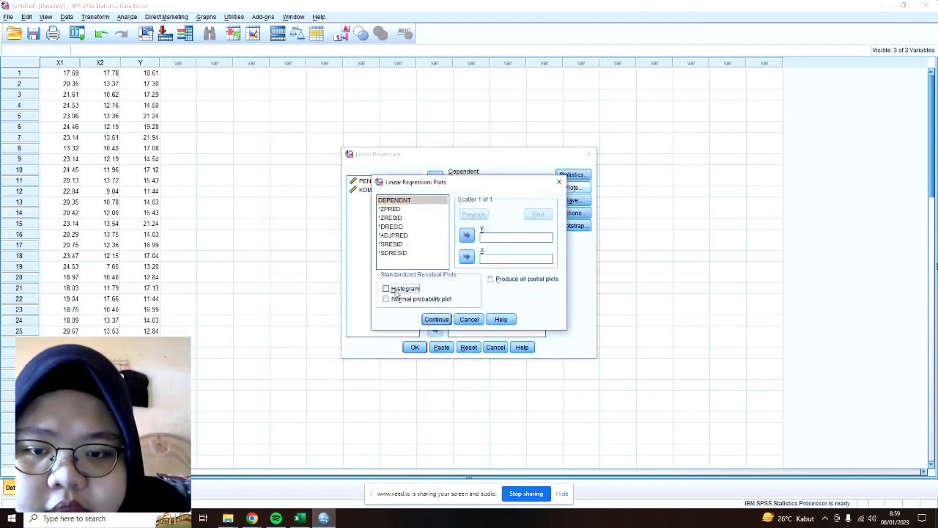
left_click(396, 299)
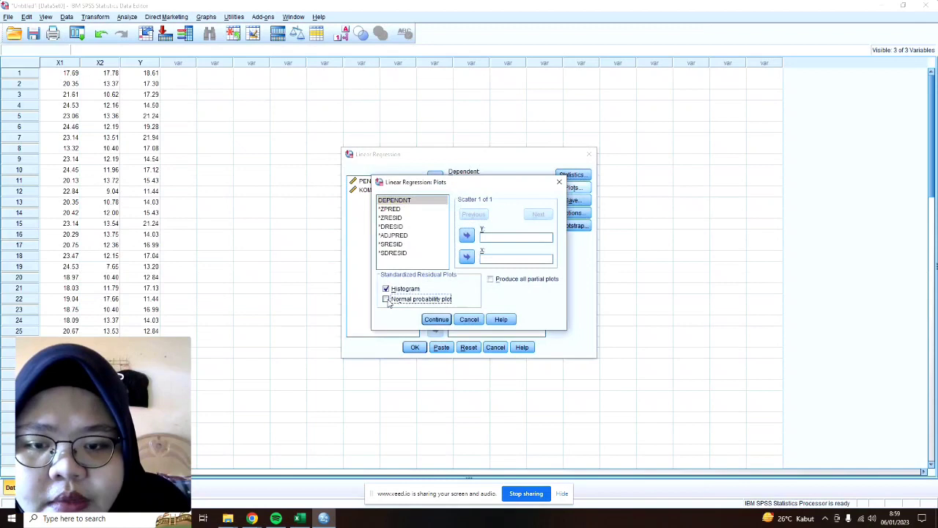
left_click(437, 320)
Save the unstandardized residuals as a new variable and run the linear regression.
left_click(572, 200)
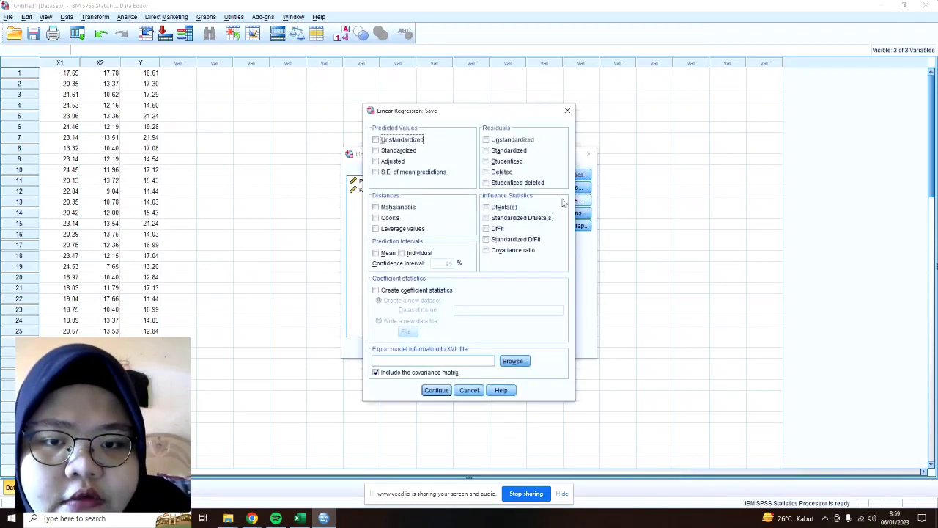
left_click(493, 140)
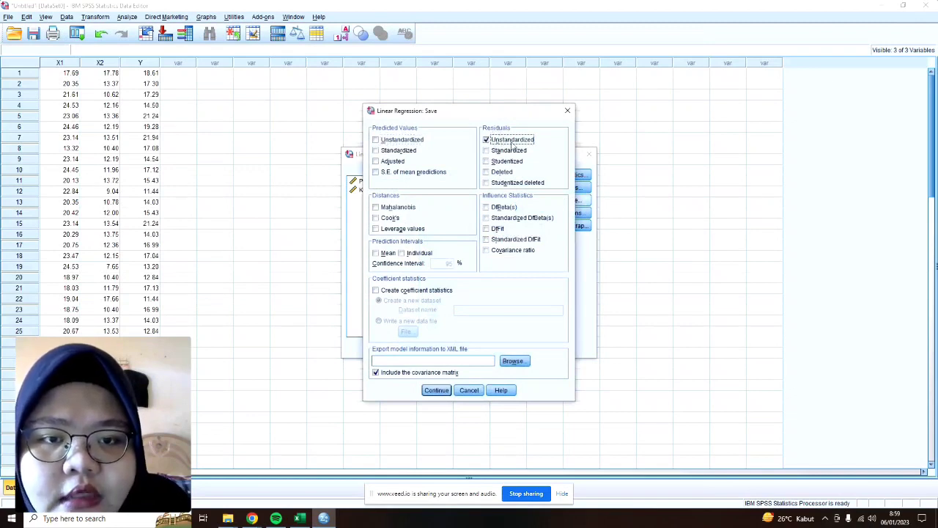
left_click(437, 390)
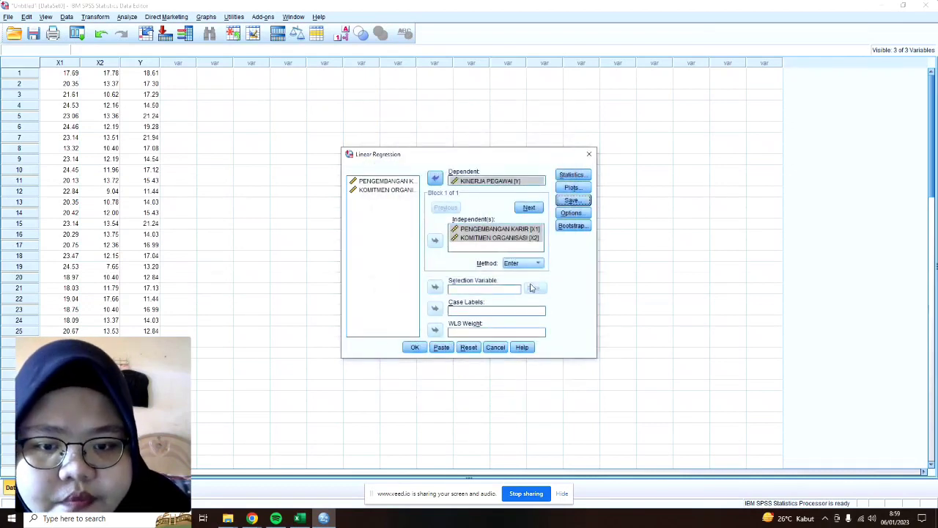
left_click(414, 348)
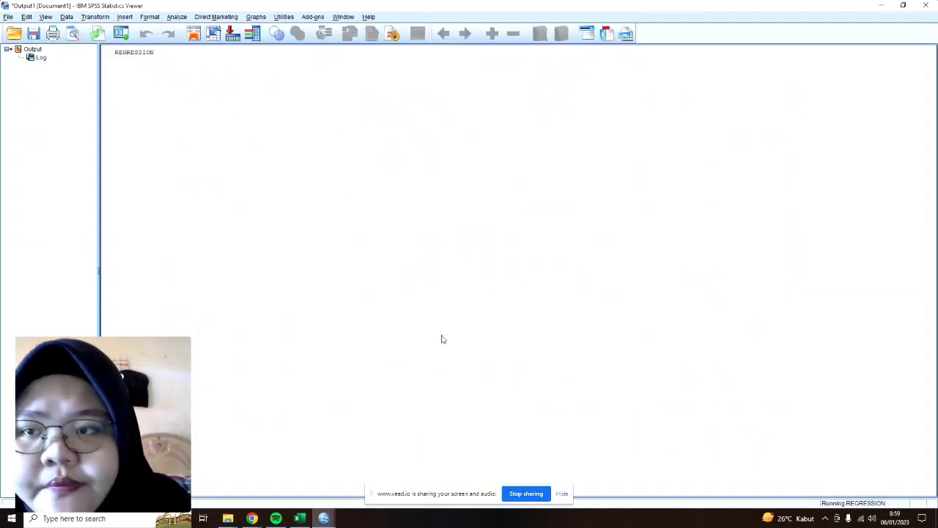
scroll(434, 231, "down", 15)
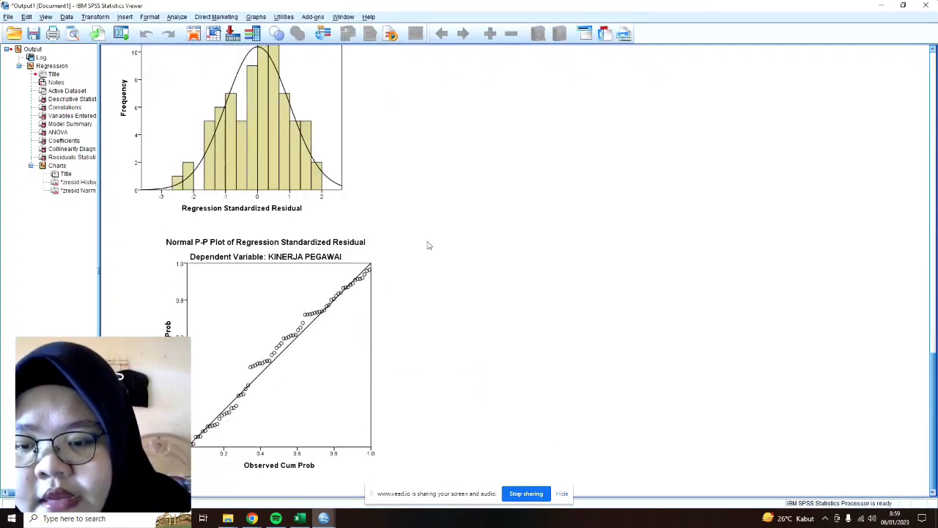
Run a legacy one-sample Kolmogorov-Smirnov test of the unstandardized residuals against the normal distribution and select its results table.
mouse_move(324, 519)
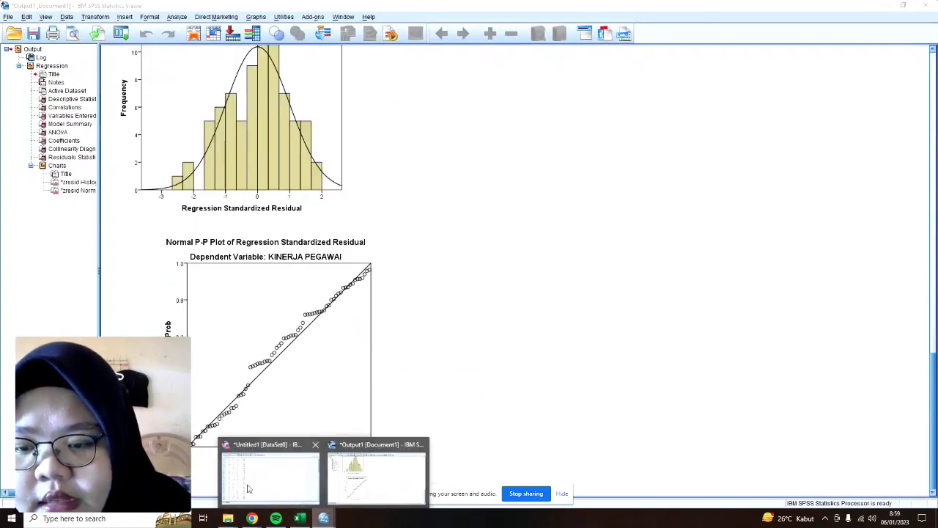
left_click(249, 488)
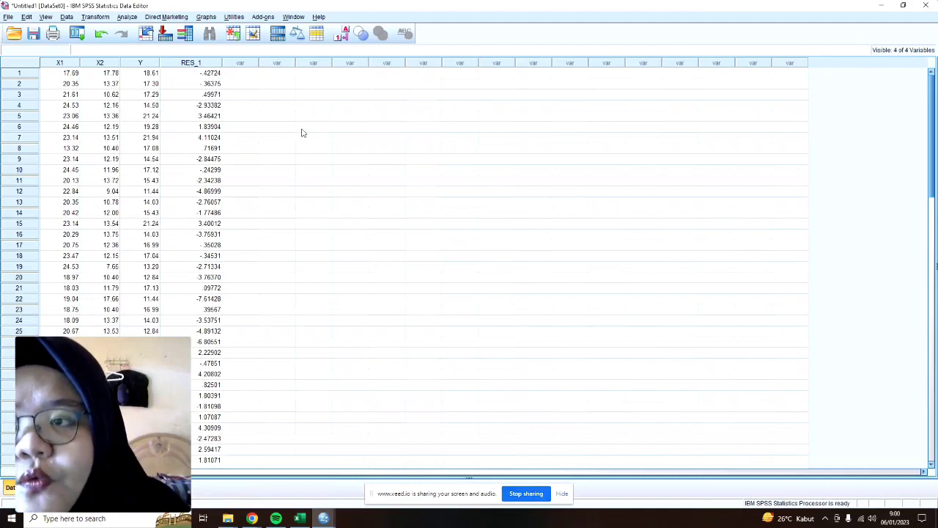
left_click(126, 18)
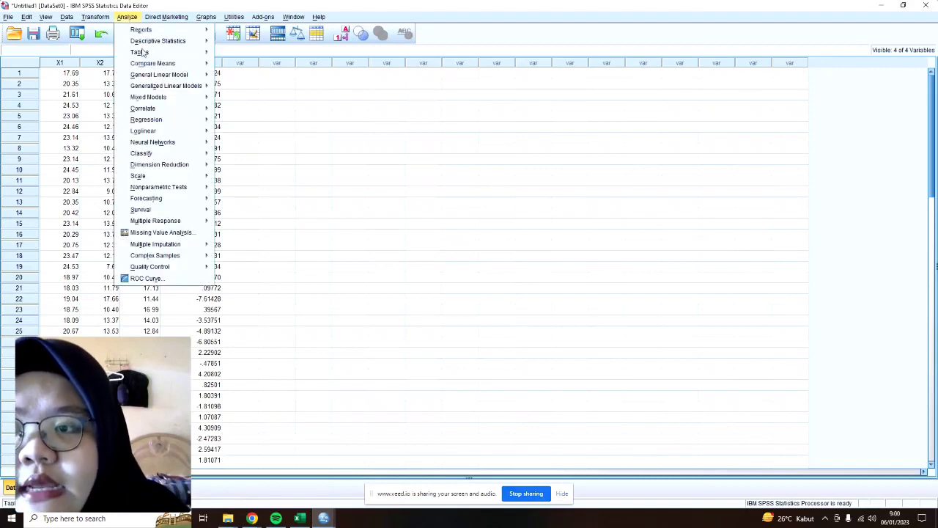
mouse_move(170, 155)
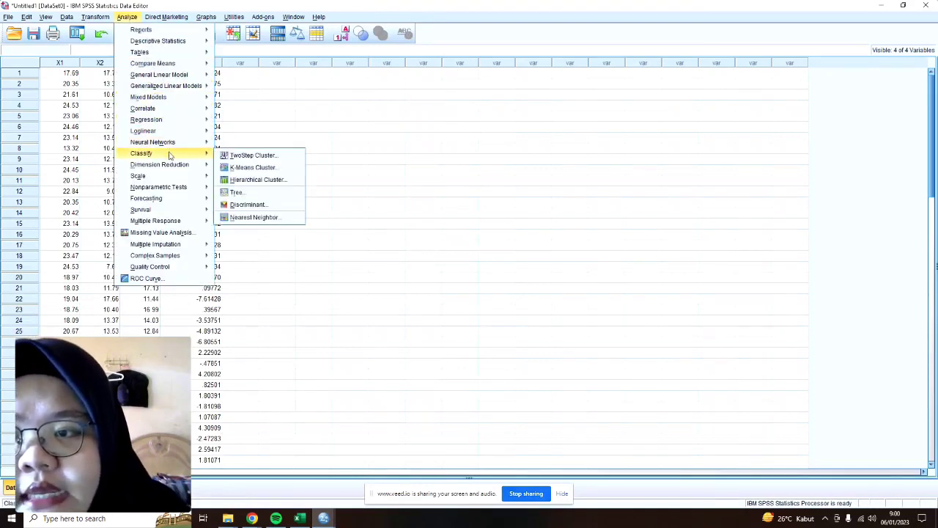
mouse_move(184, 188)
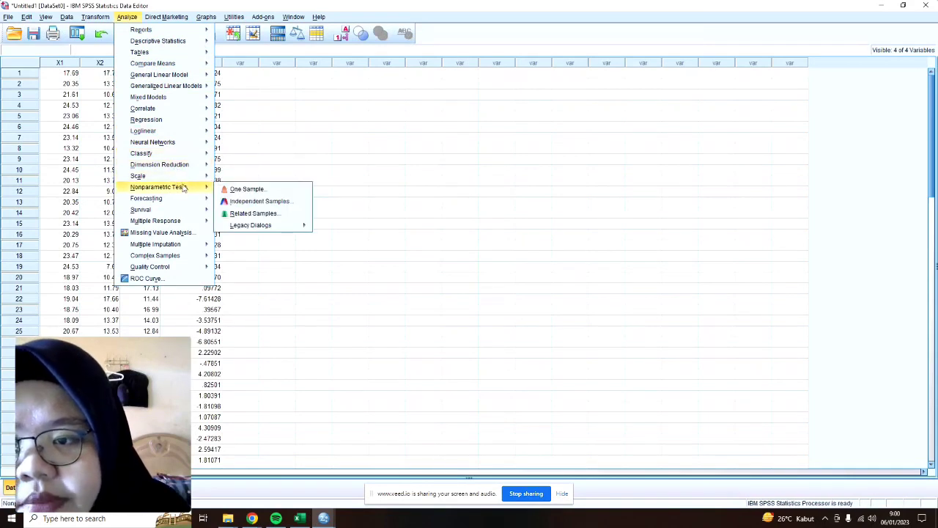
mouse_move(245, 229)
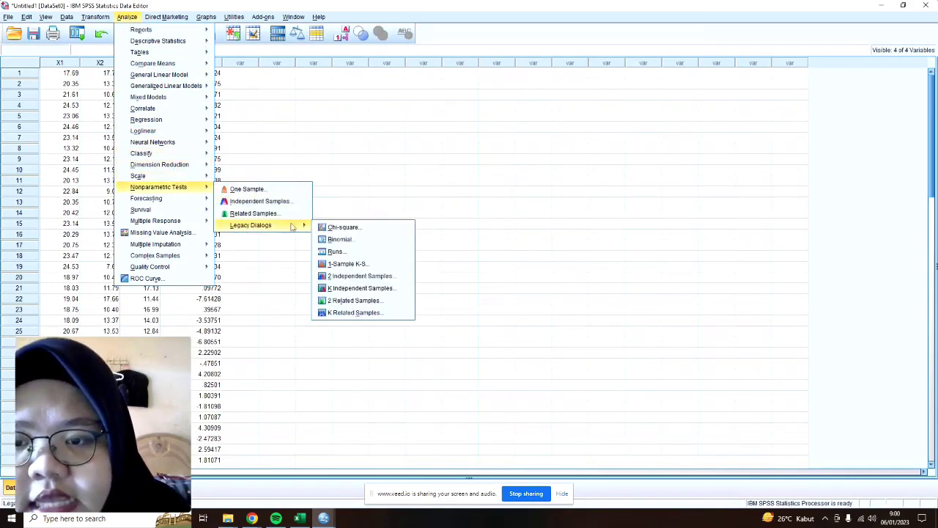
left_click(334, 265)
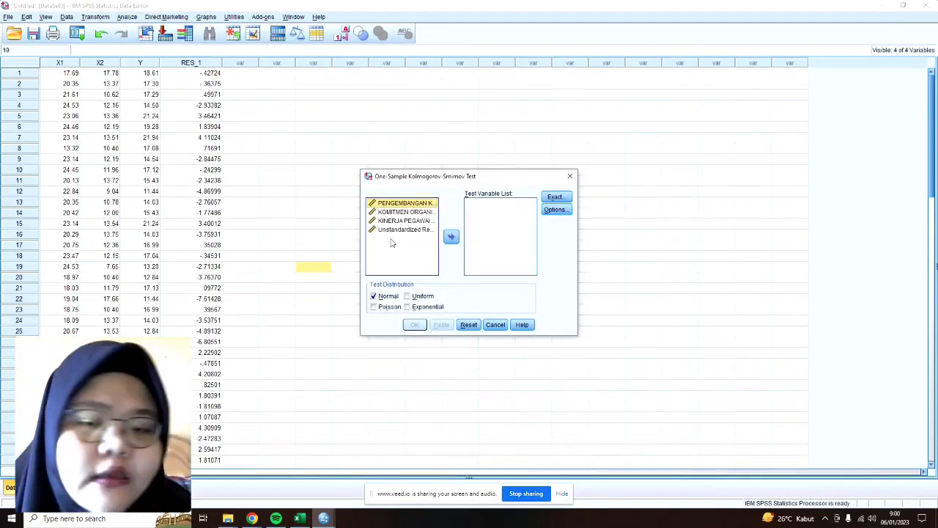
left_click(390, 231)
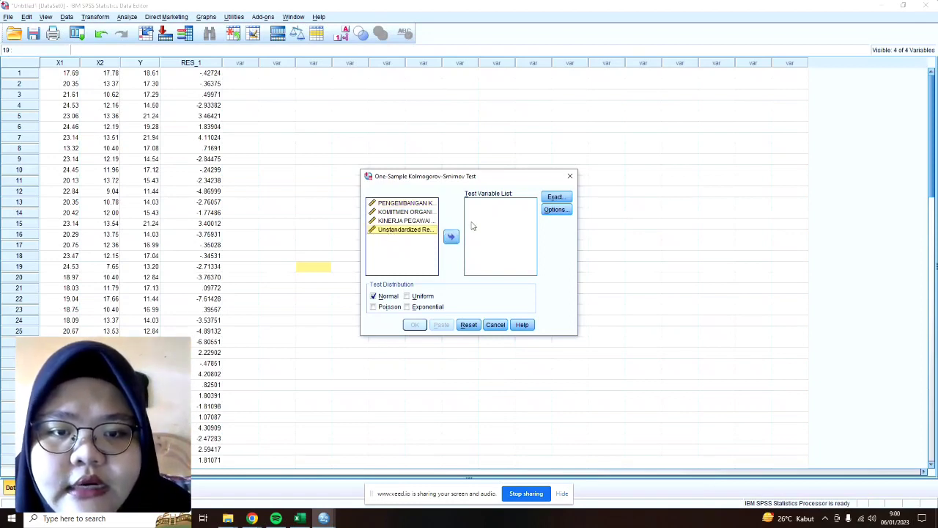
left_click(451, 236)
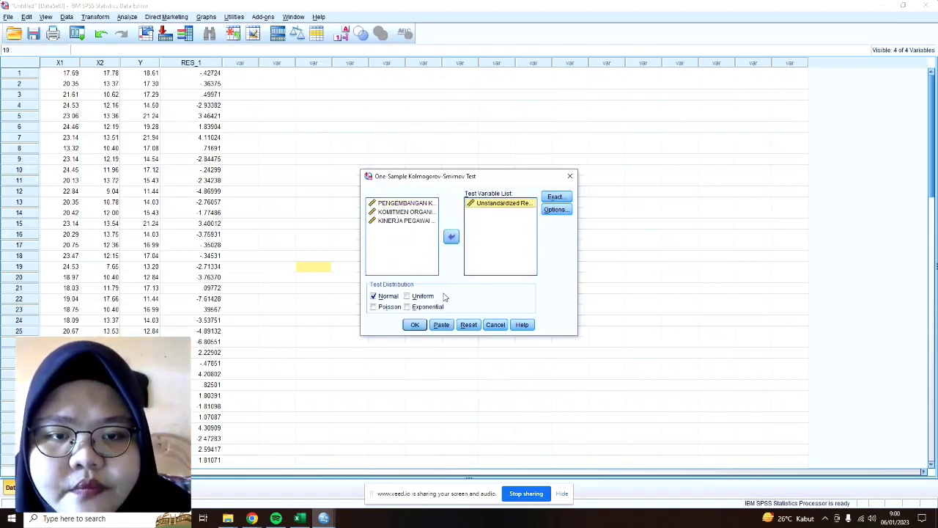
left_click(415, 325)
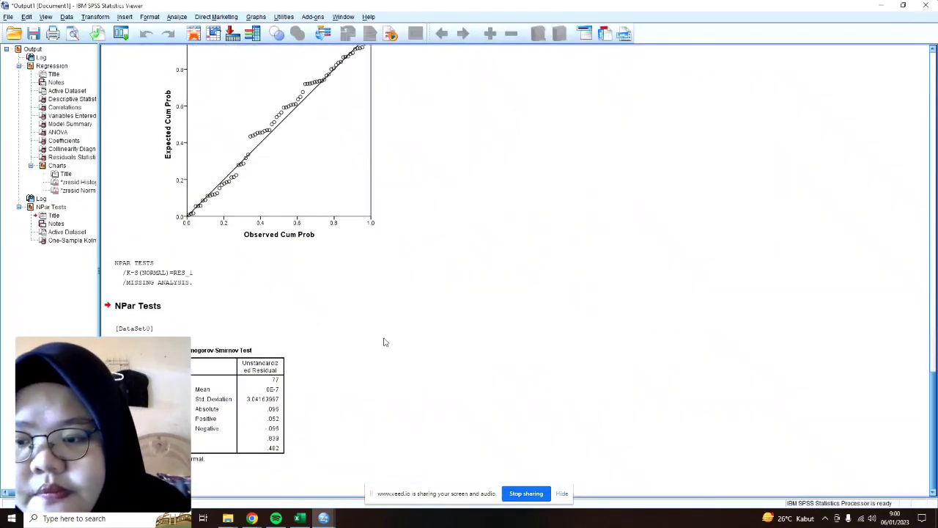
left_click(204, 442)
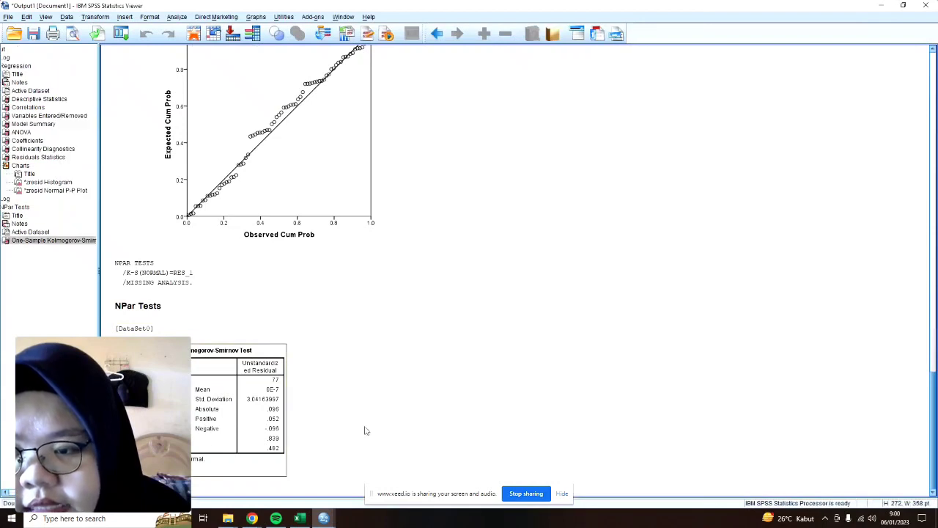
Return to the dataset and start a computed variable with Abs_ResY as the target variable name.
mouse_move(323, 518)
left_click(255, 489)
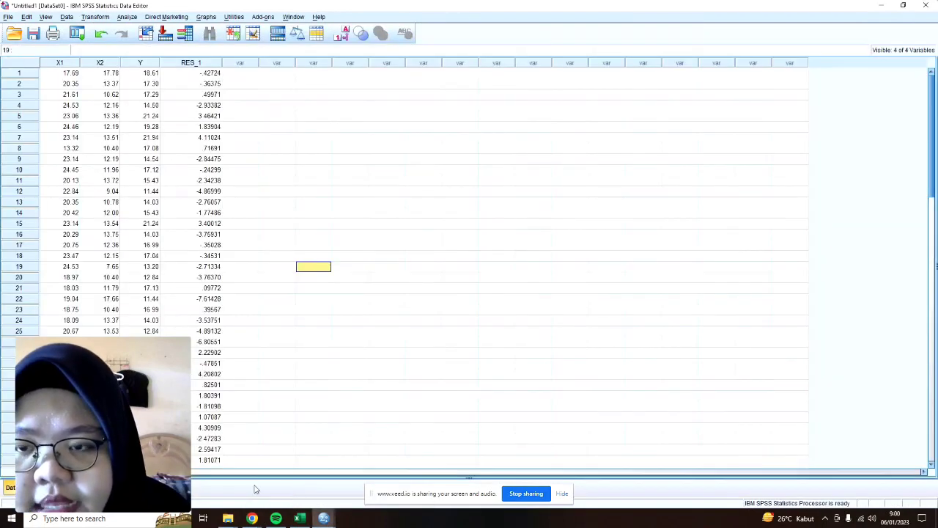
left_click(329, 192)
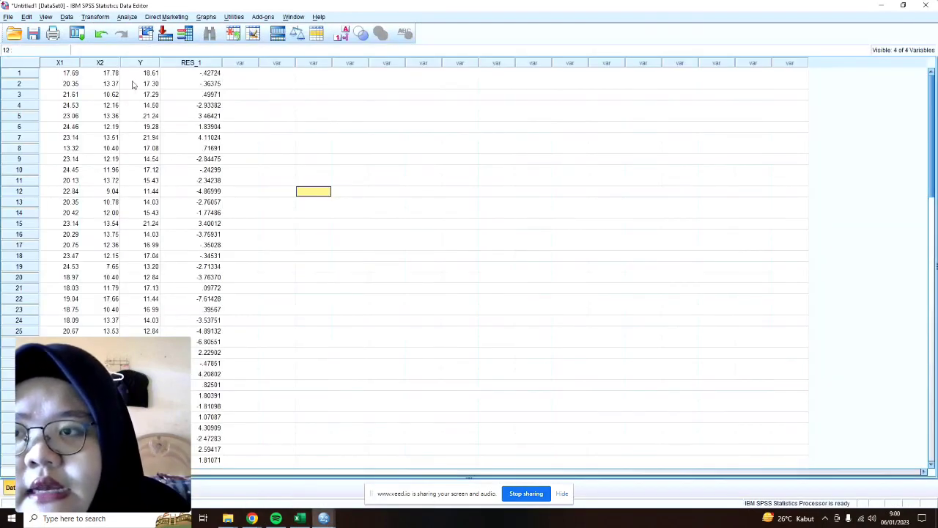
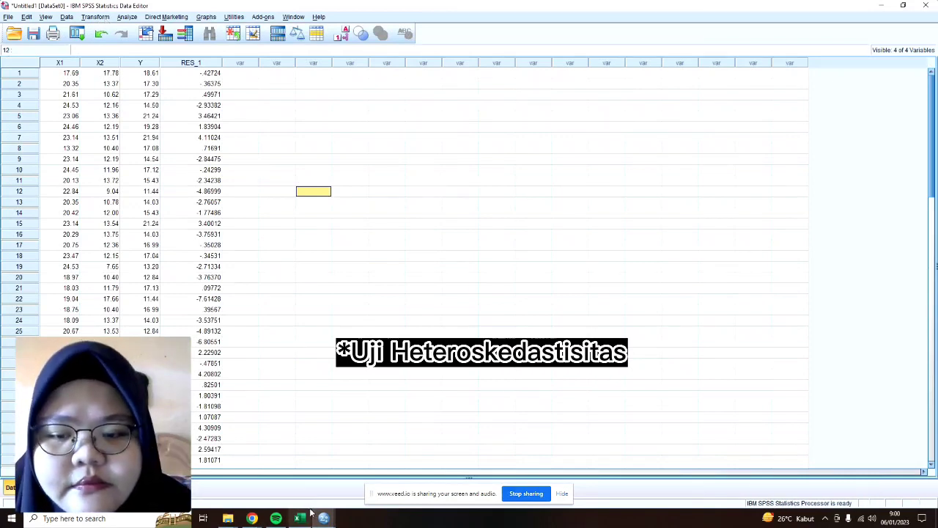
left_click(256, 97)
left_click(263, 75)
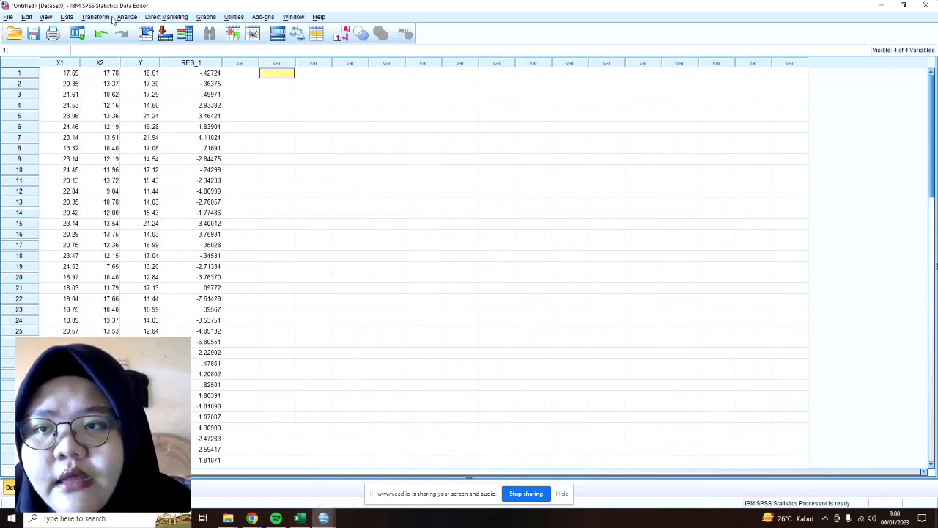
left_click(110, 17)
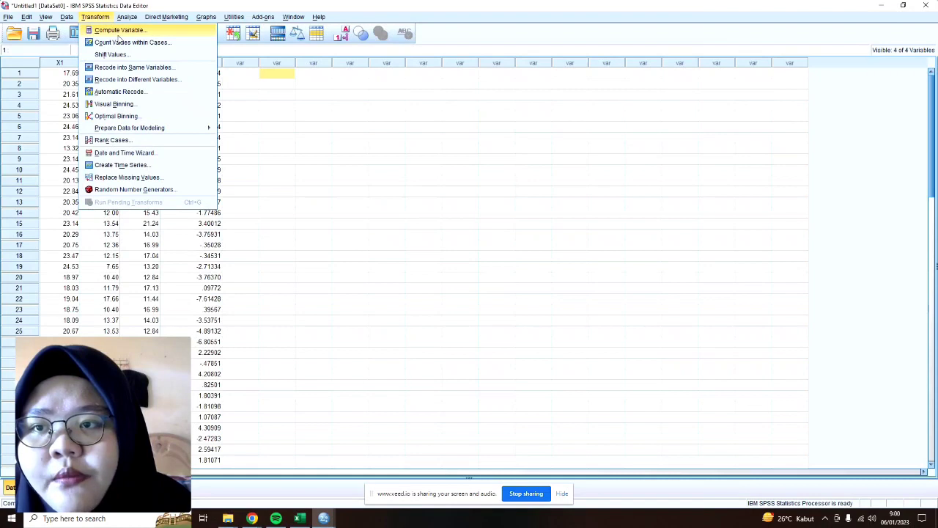
left_click(117, 30)
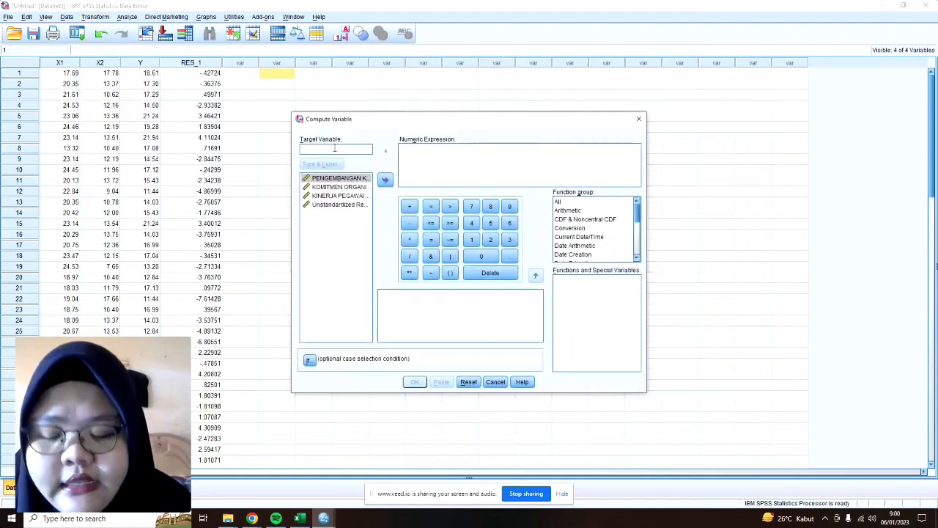
type("Abs")
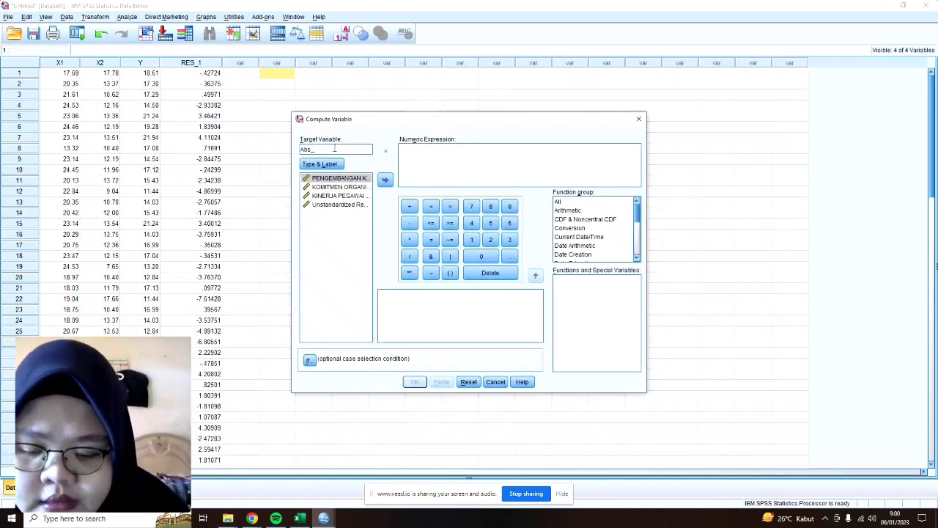
type("_ResY")
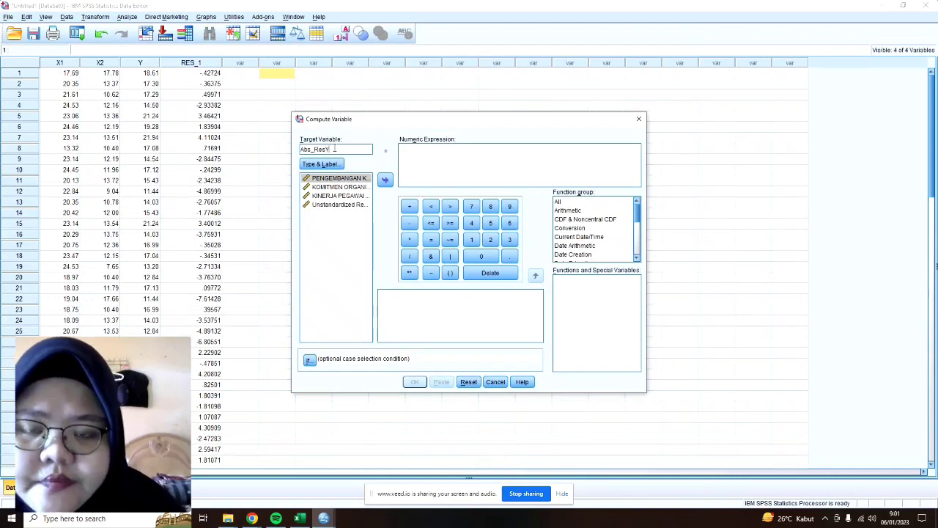
Define Abs_ResY as the absolute value of the unstandardized residuals, ABS(RES_1), and compute it.
left_click(419, 145)
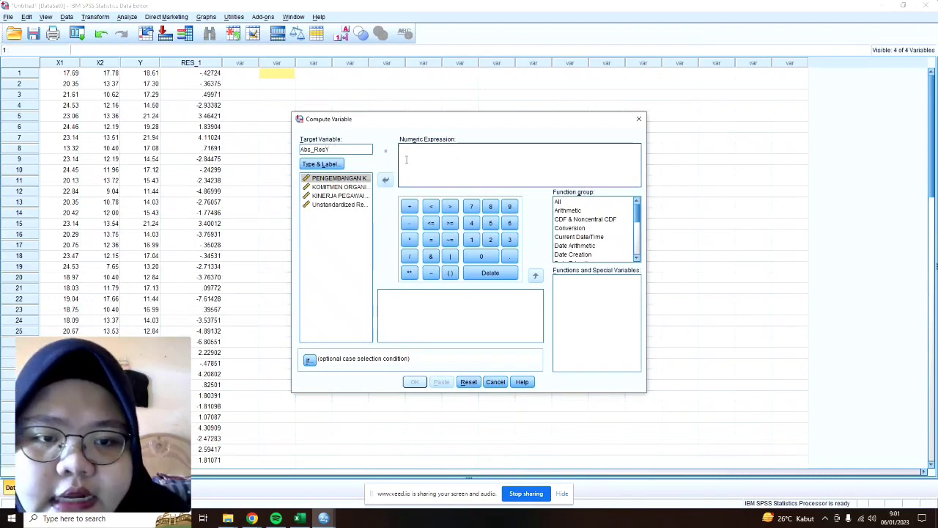
left_click(585, 202)
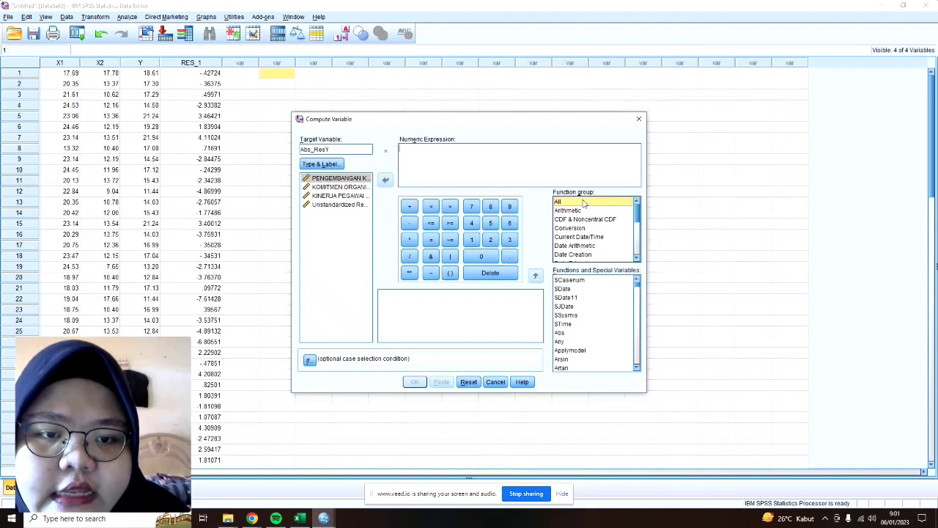
double_click(560, 334)
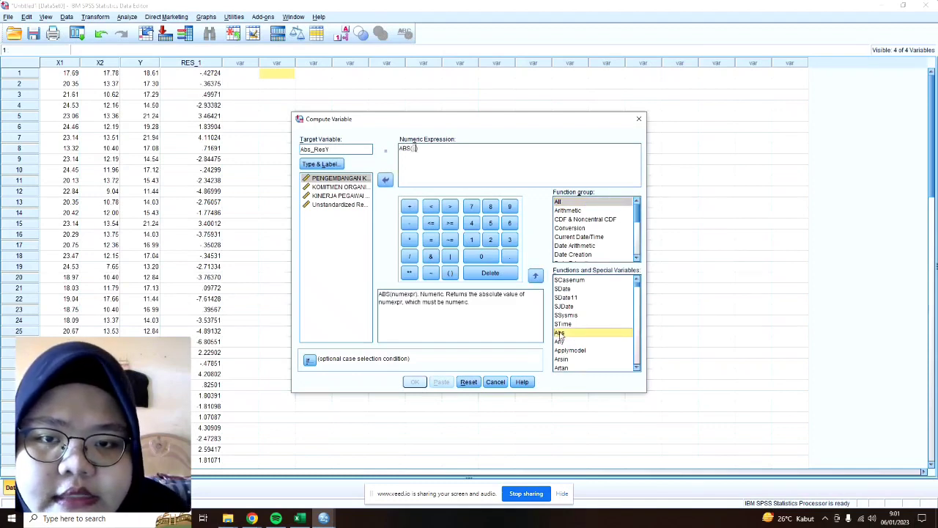
left_click(416, 149)
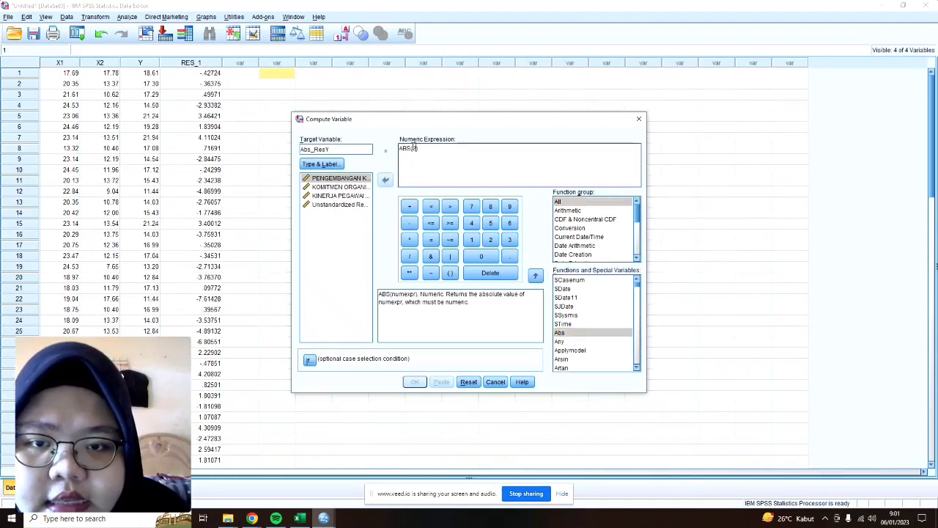
double_click(419, 147)
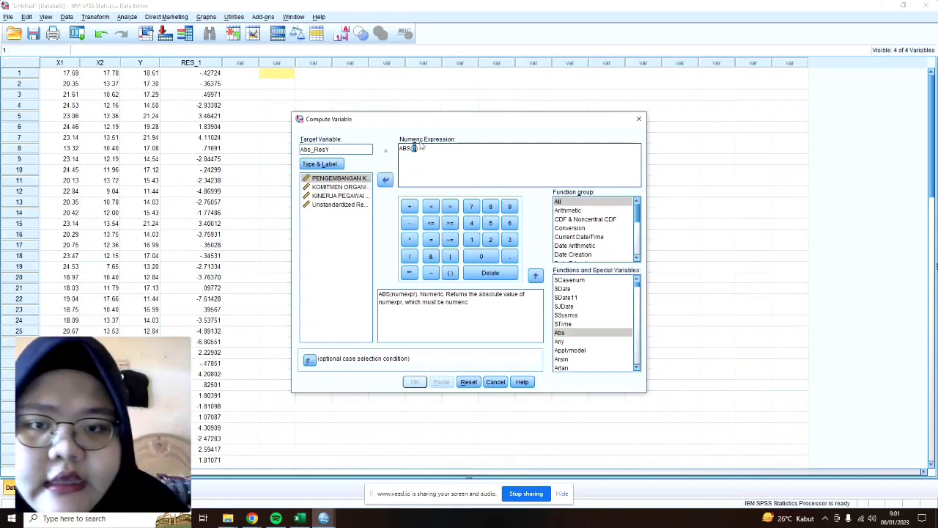
left_click(313, 206)
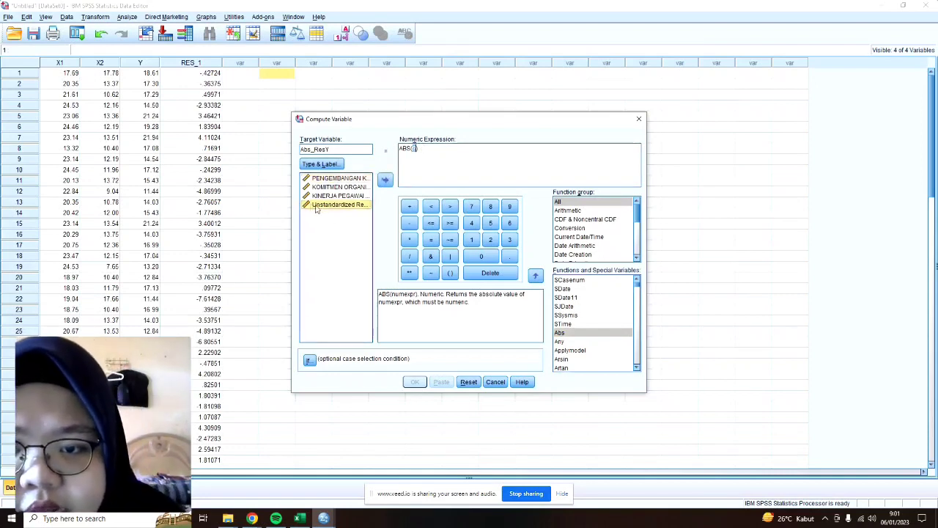
left_click(385, 179)
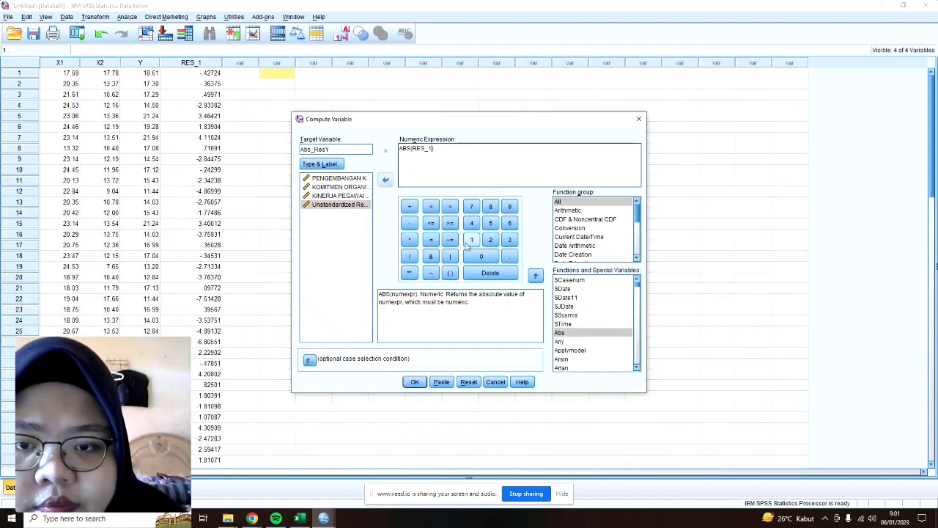
left_click(415, 382)
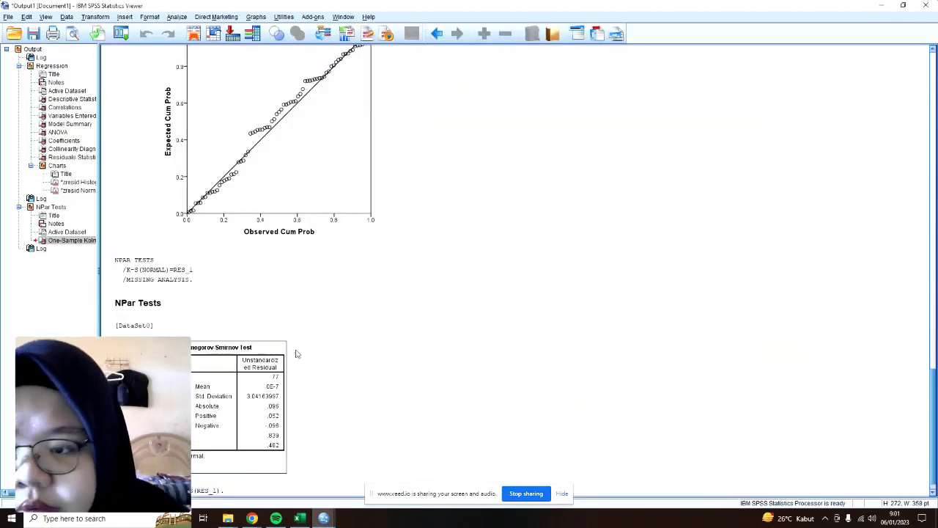
Return from the output to the dataset and start another linear regression.
scroll(296, 352, "up", 20)
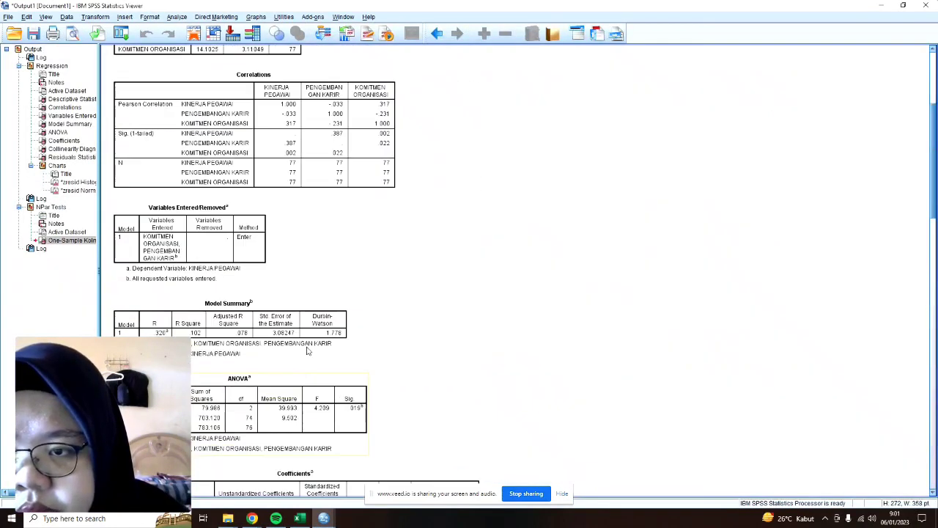
scroll(307, 352, "down", 15)
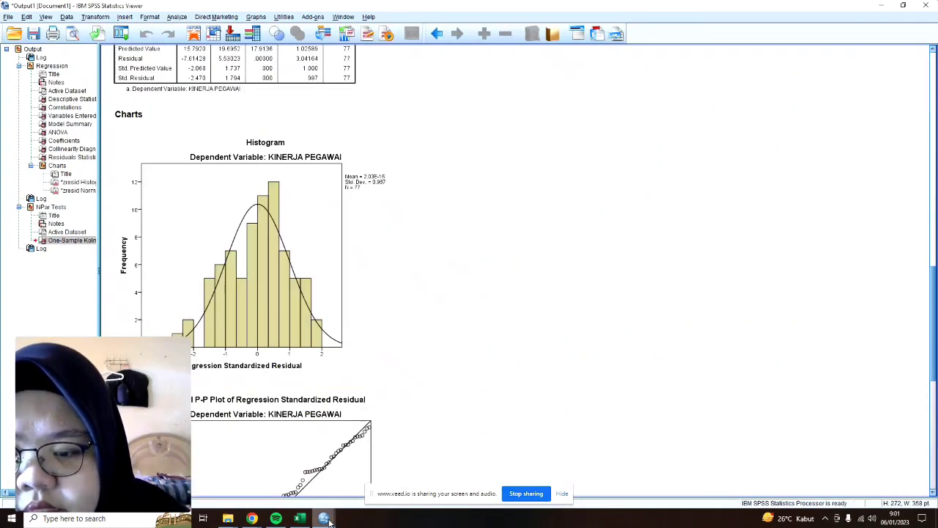
mouse_move(324, 519)
left_click(291, 486)
left_click(302, 159)
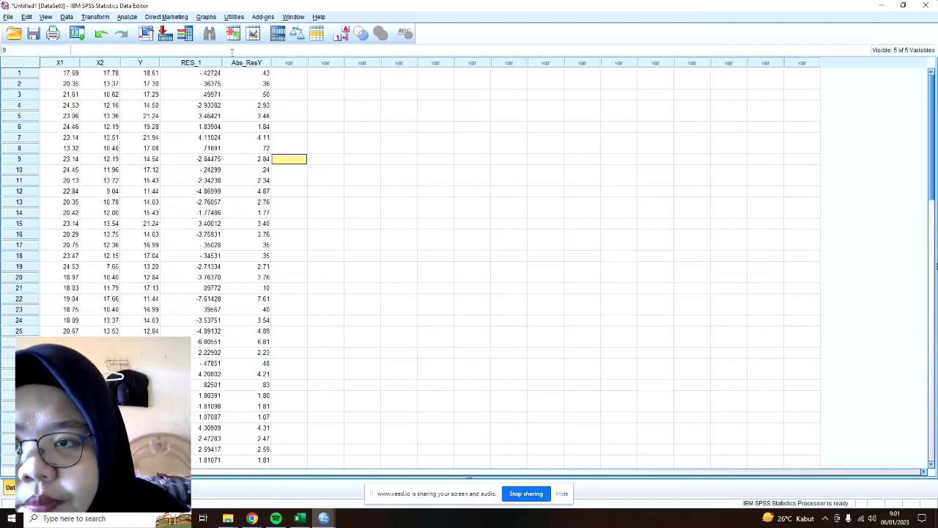
left_click(128, 17)
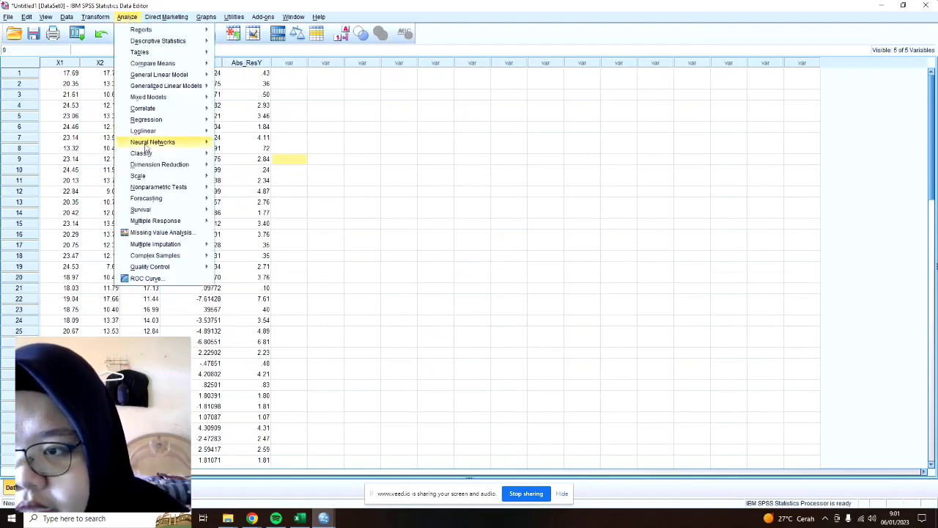
mouse_move(149, 155)
mouse_move(174, 121)
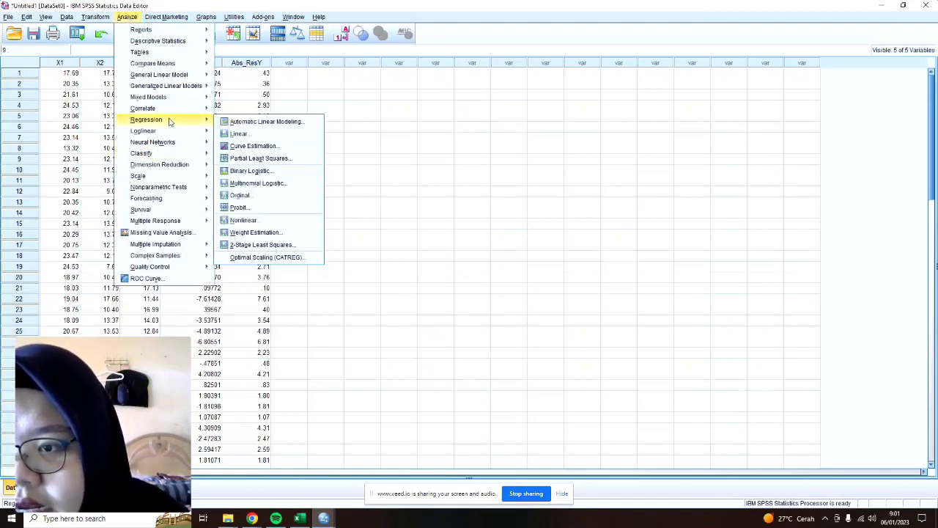
left_click(238, 132)
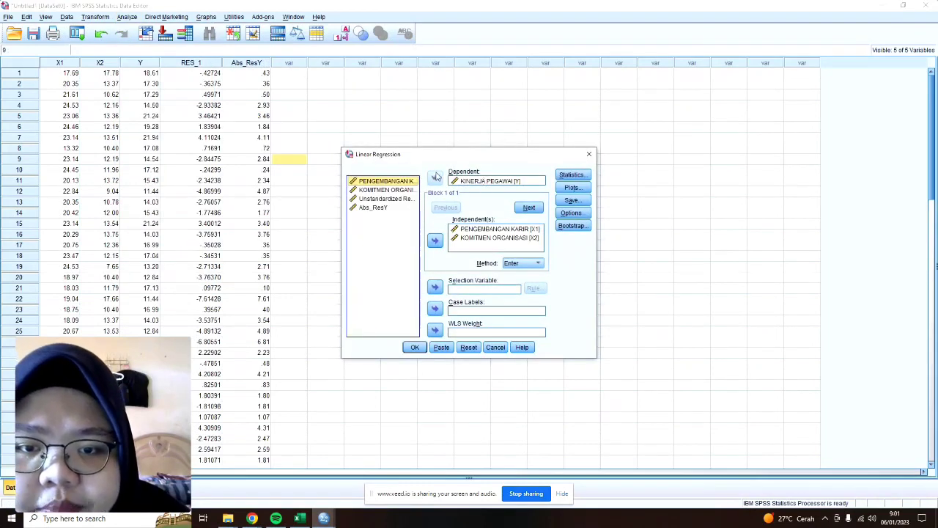
Replace KINERJA PEGAWAI with Abs_ResY as the dependent variable of the regression.
left_click(459, 183)
left_click(435, 179)
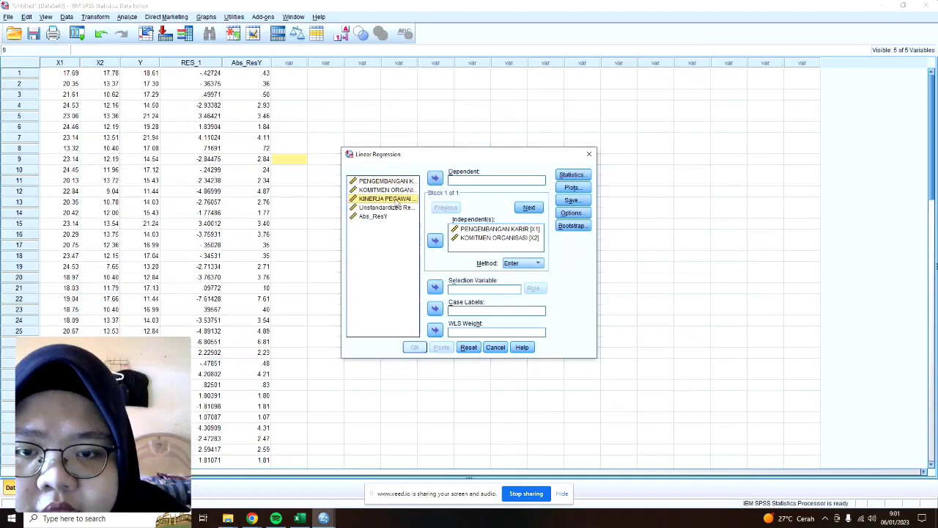
left_click(367, 217)
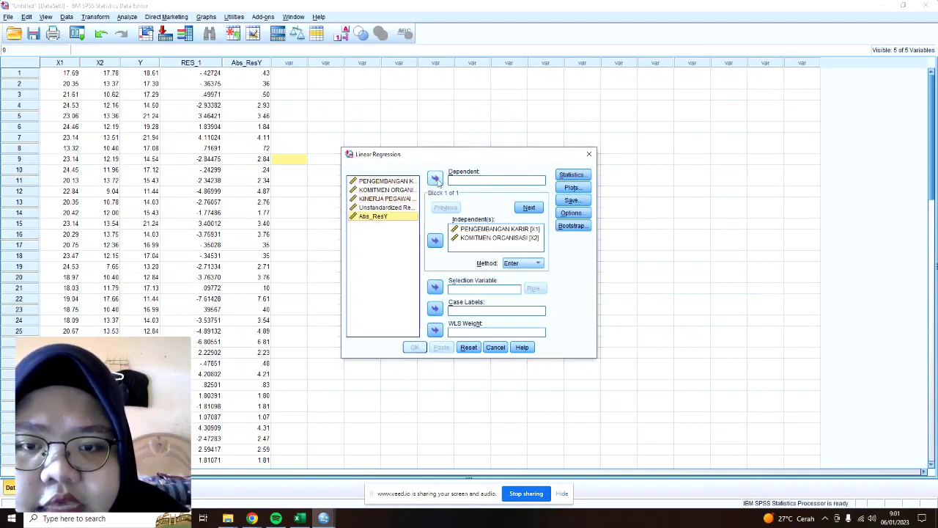
left_click(435, 180)
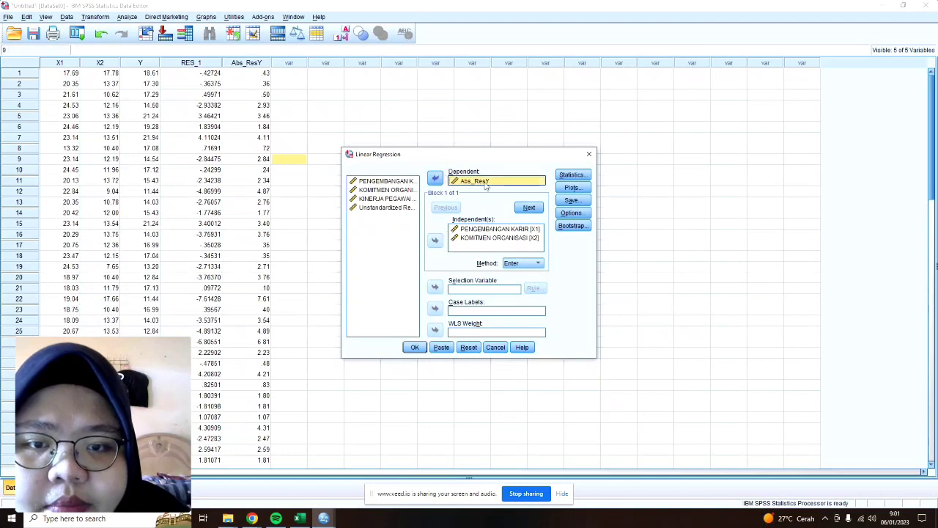
Turn off Descriptives, Durbin-Watson and Collinearity diagnostics in the regression statistics.
left_click(572, 174)
left_click(469, 220)
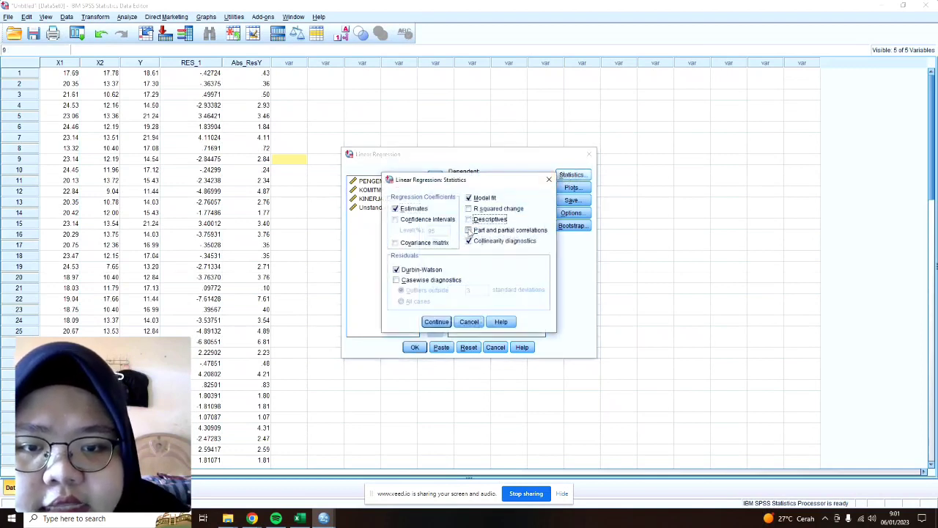
left_click(397, 270)
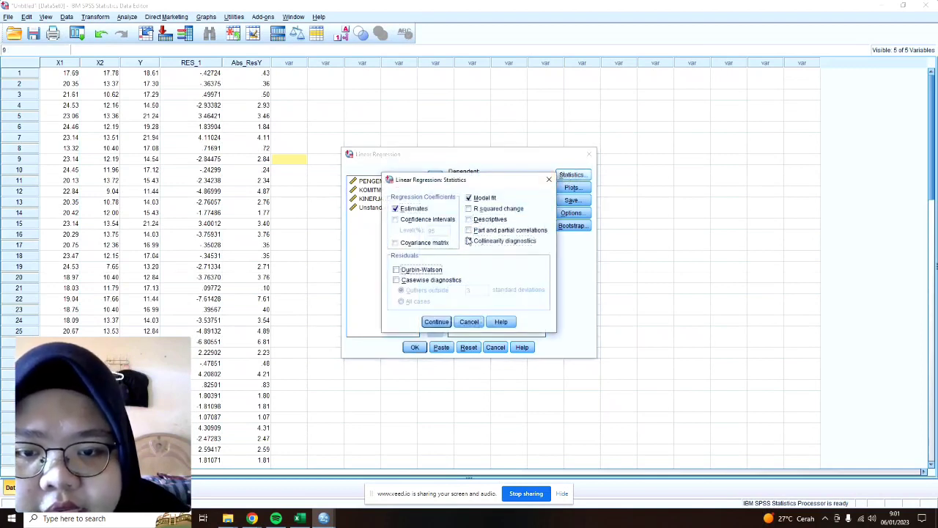
left_click(436, 321)
Disable the histogram and normal probability plot, and request a scatterplot with *SRESID on Y and *ZPRED on X.
left_click(572, 187)
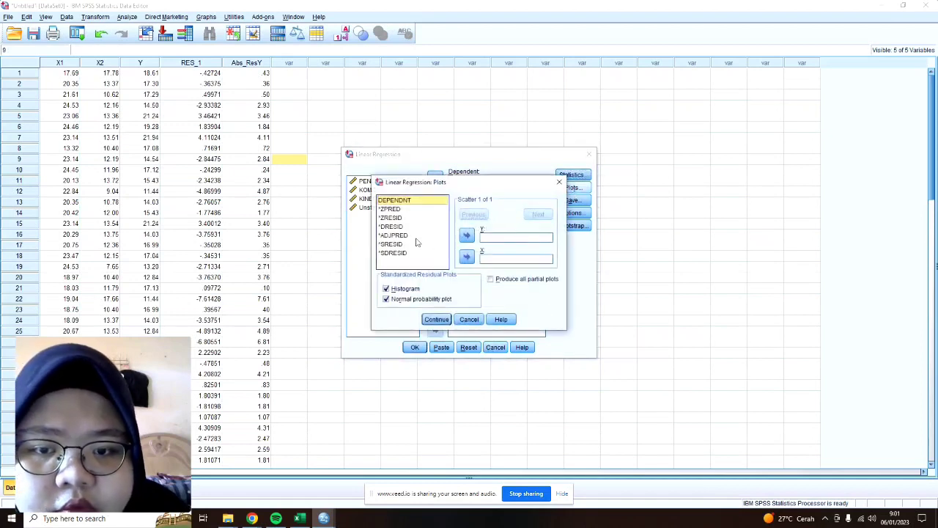
left_click(386, 288)
left_click(387, 298)
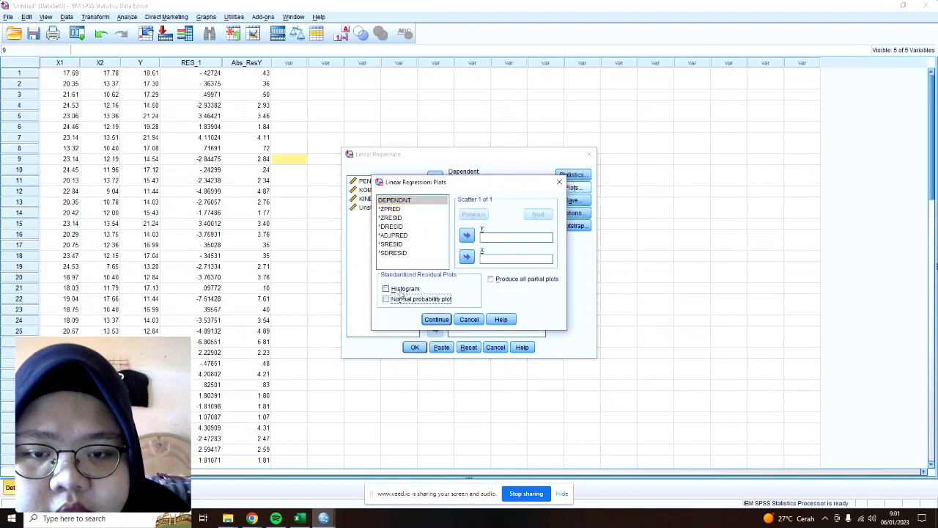
left_click(485, 238)
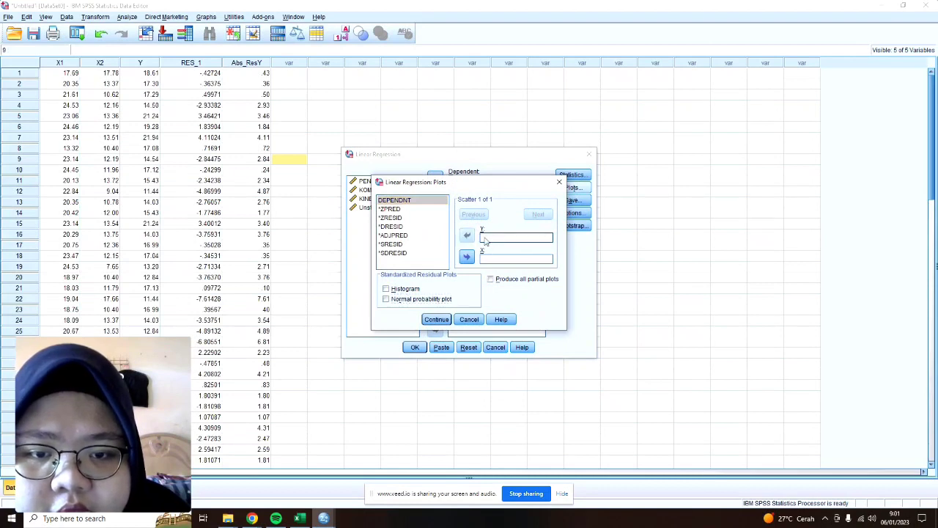
left_click(397, 247)
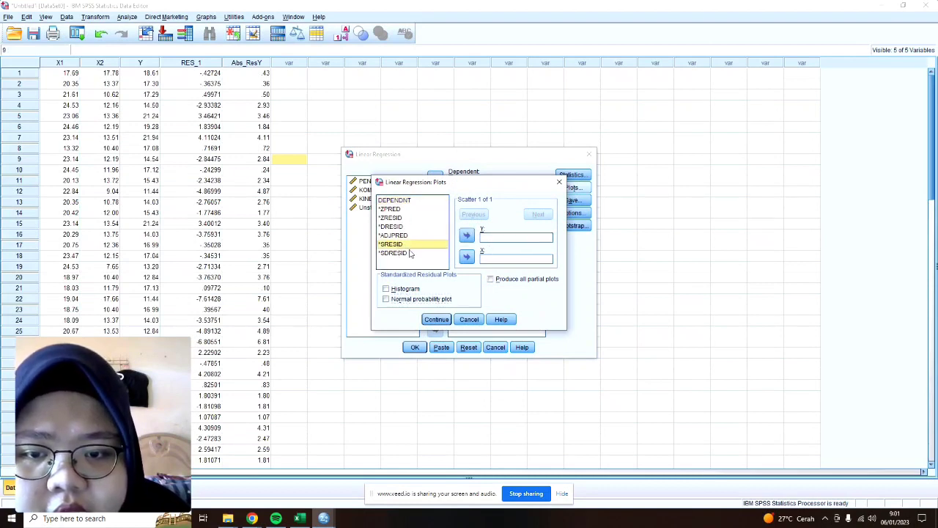
left_click(467, 235)
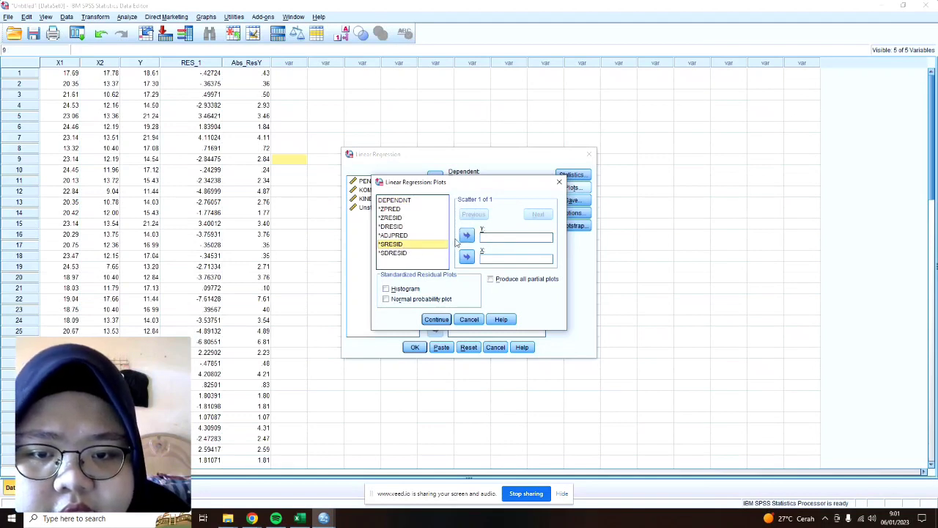
left_click(397, 209)
left_click(466, 255)
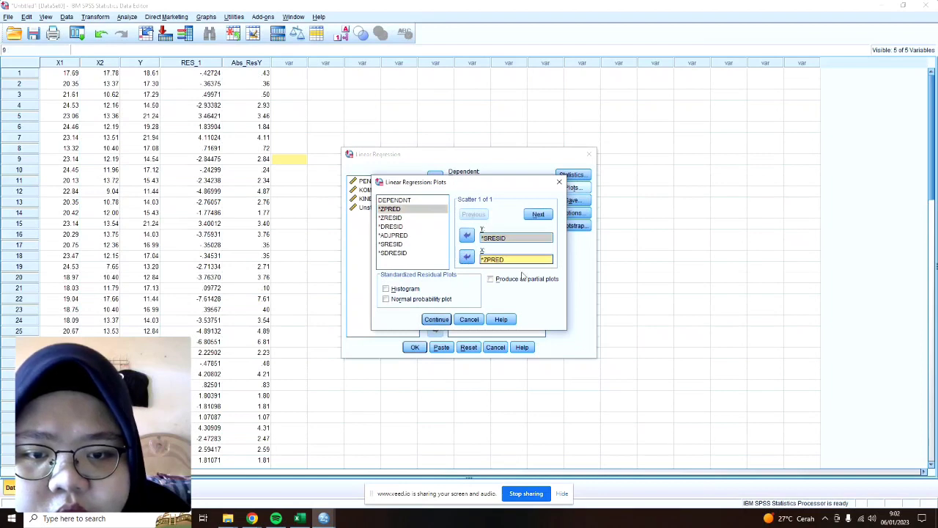
left_click(443, 319)
Turn off saving the unstandardized residuals and run the Abs_ResY regression.
left_click(572, 200)
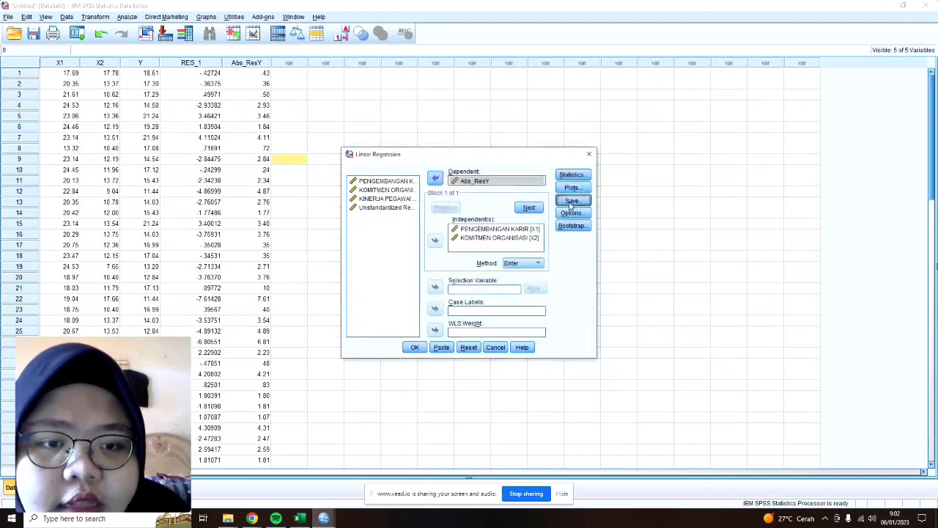
left_click(486, 140)
left_click(437, 390)
left_click(415, 347)
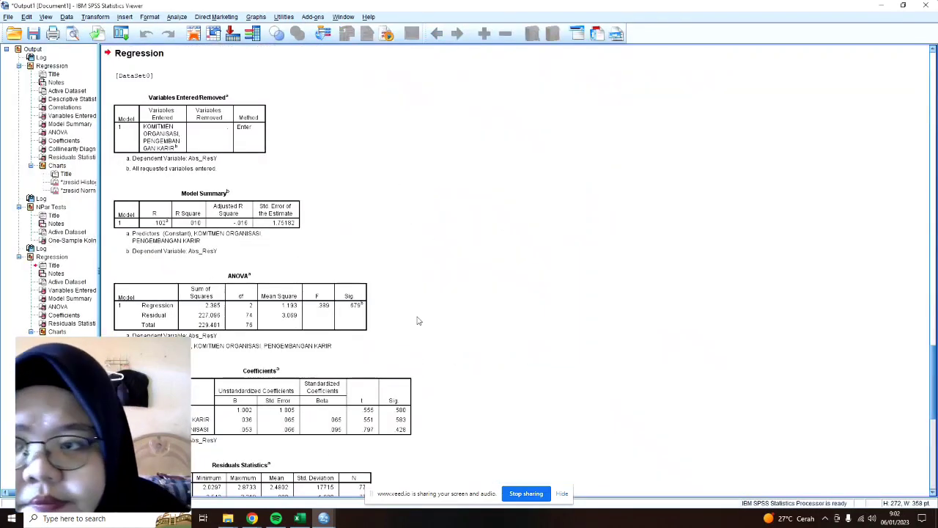
Examine the new regression tables and the Abs_ResY scatterplot, and check the dataset before returning to the output.
scroll(410, 322, "down", 10)
scroll(426, 311, "down", 1)
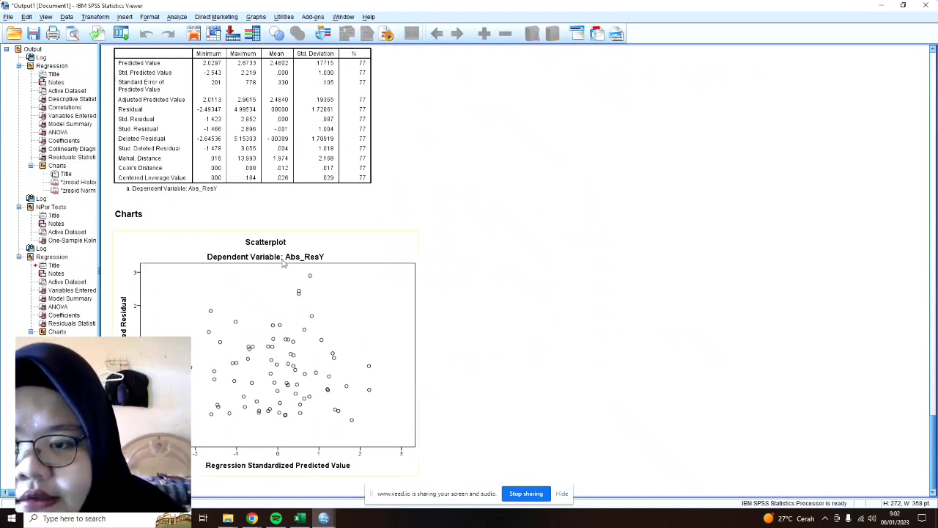
scroll(297, 272, "up", 20)
scroll(297, 272, "up", 20)
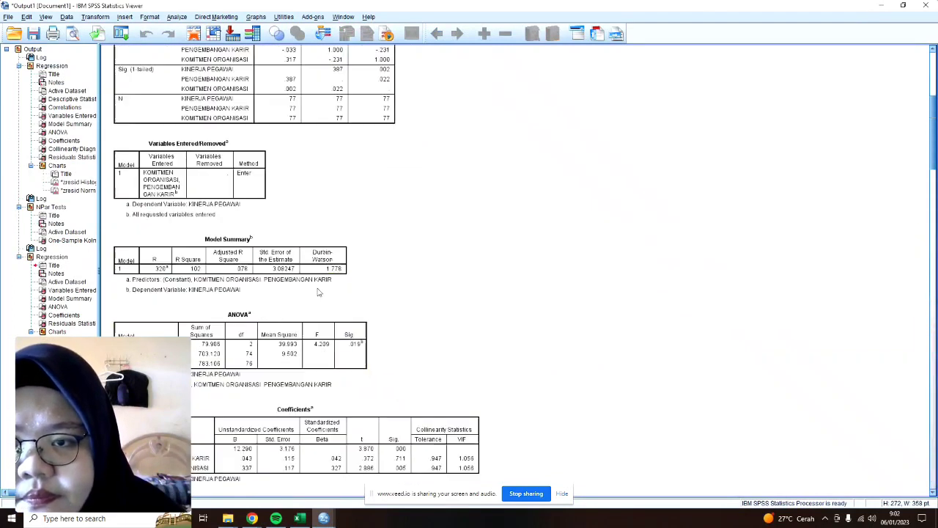
mouse_move(324, 518)
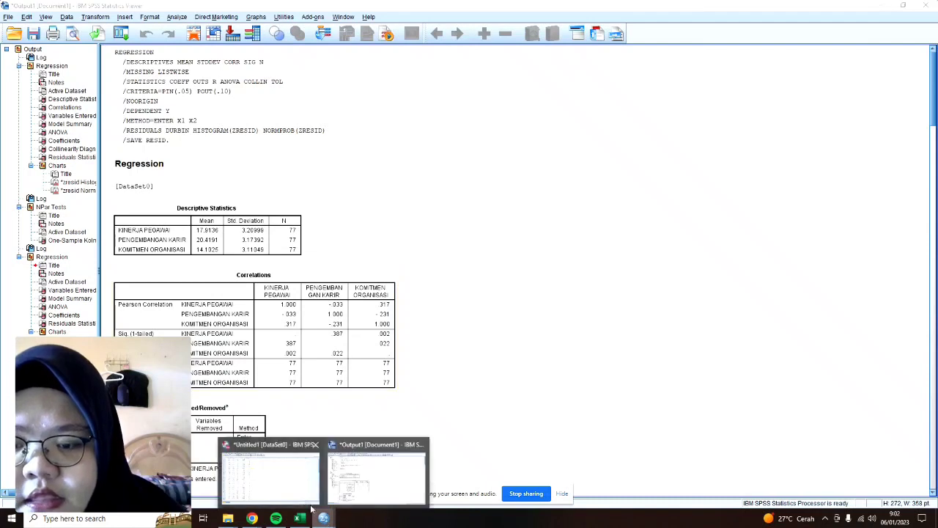
left_click(359, 507)
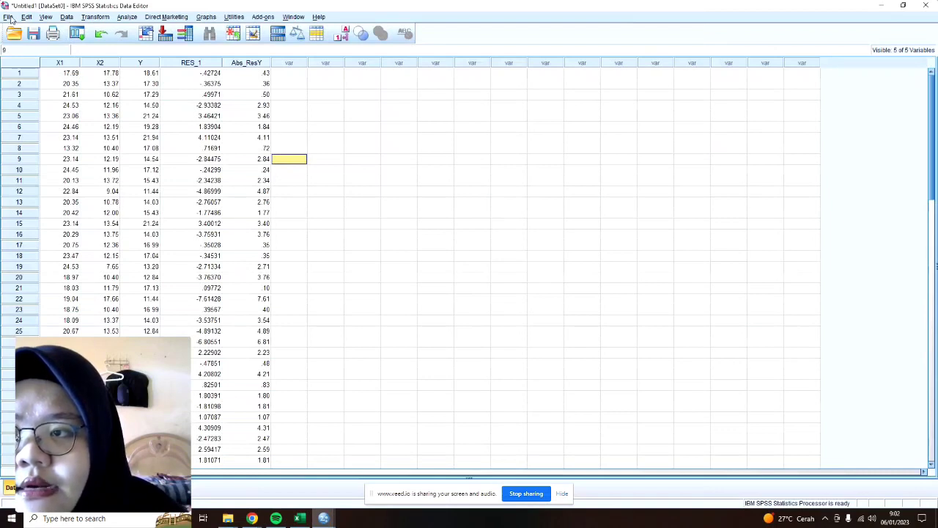
left_click(437, 254)
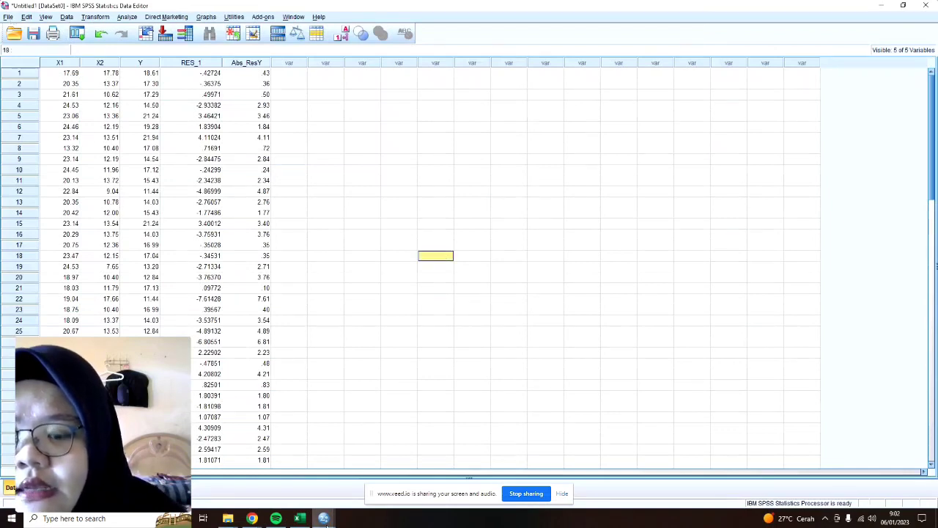
mouse_move(323, 518)
left_click(379, 470)
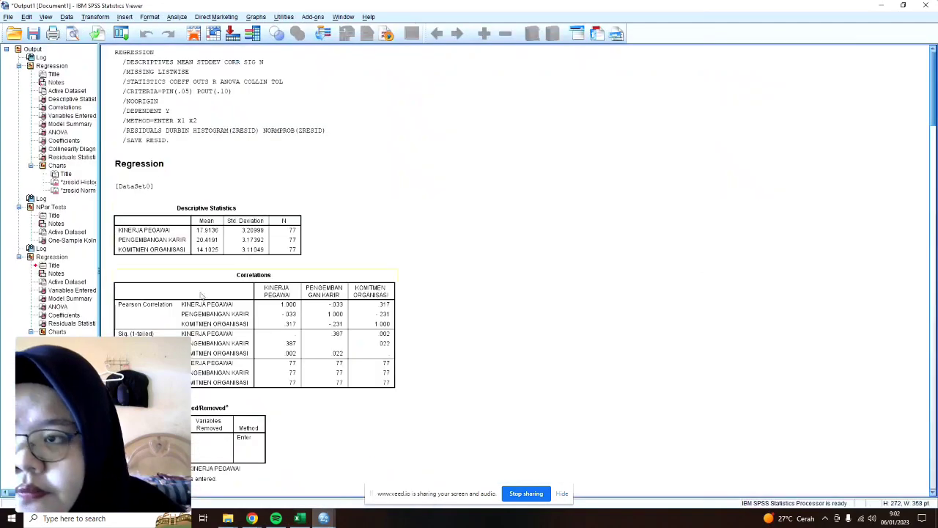
Export all output as a Word/RTF document named OUtput ANALISIS REGRESI LINIER BERGANDA2.doc, without replacing the existing export.
left_click(8, 17)
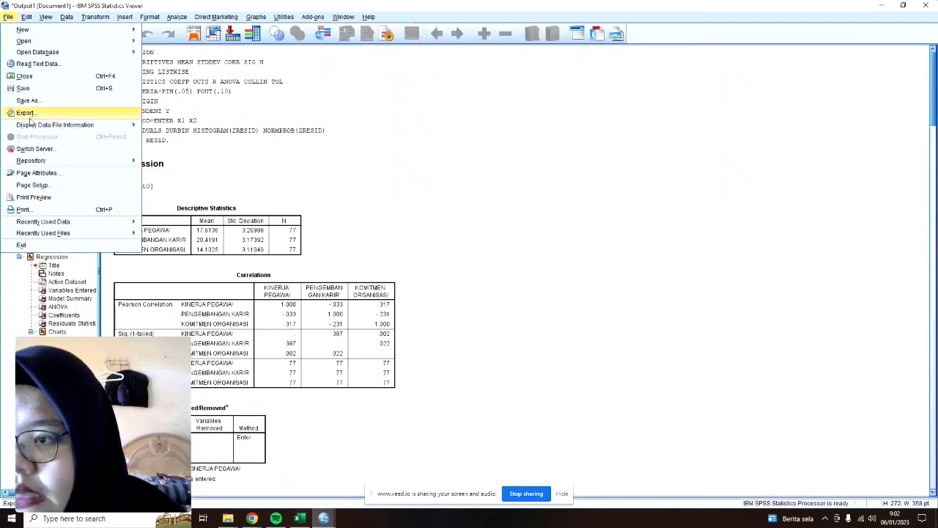
left_click(26, 113)
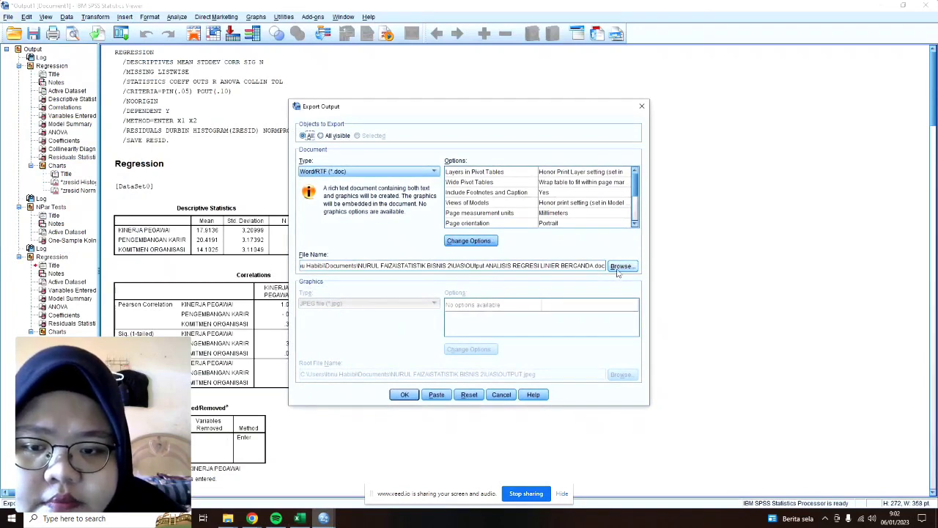
left_click(413, 394)
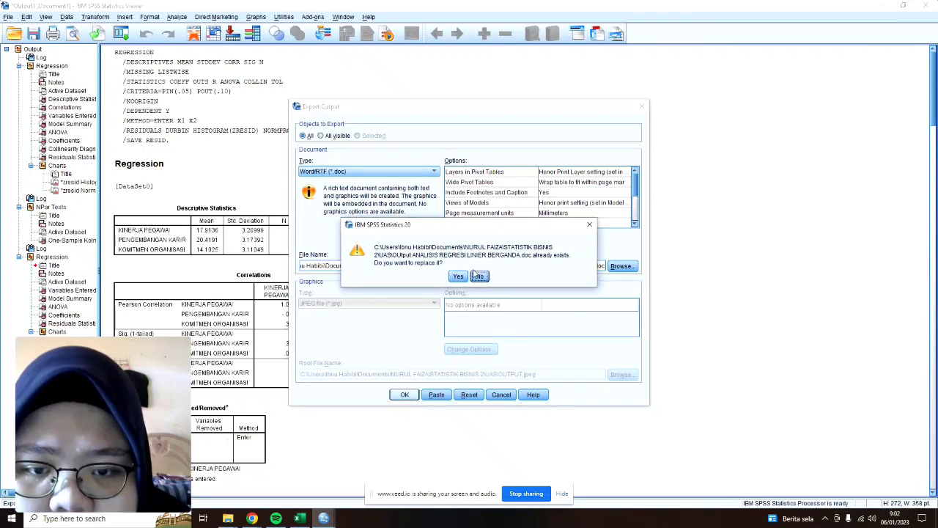
left_click(480, 276)
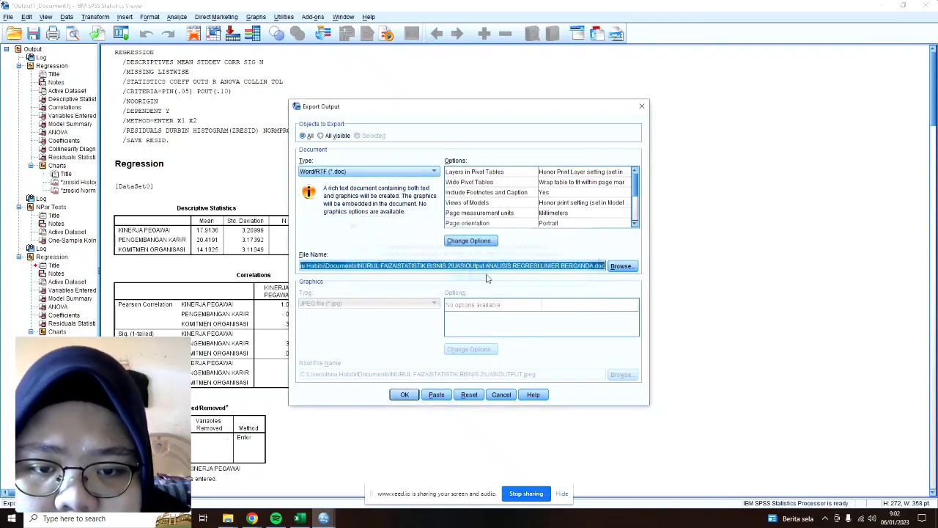
left_click(561, 266)
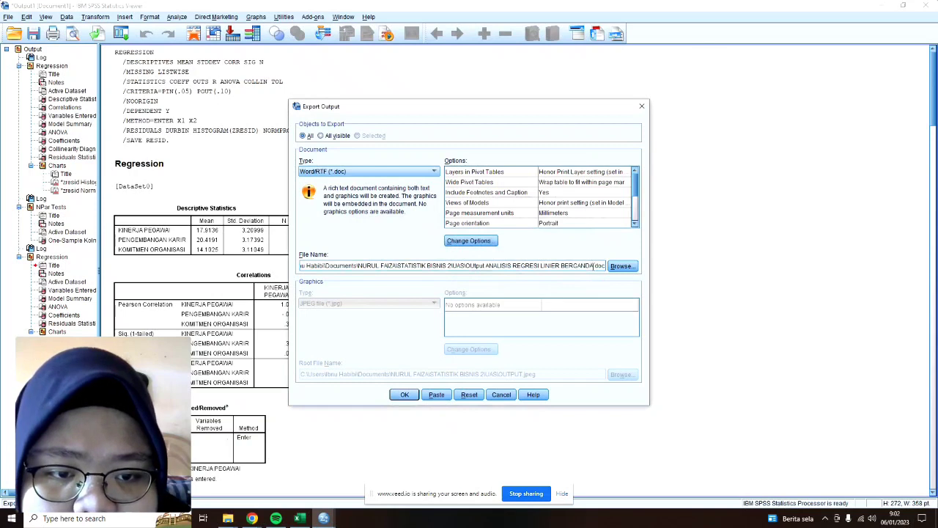
type("2")
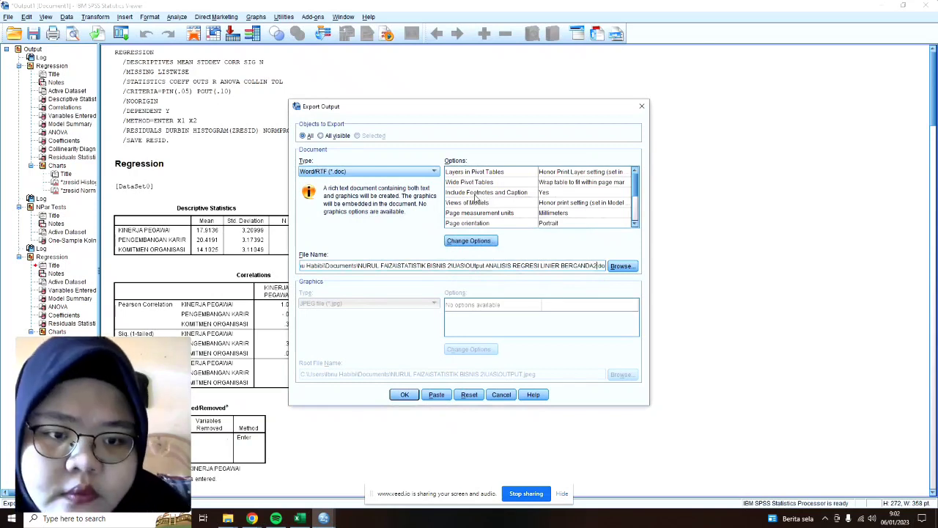
left_click(404, 395)
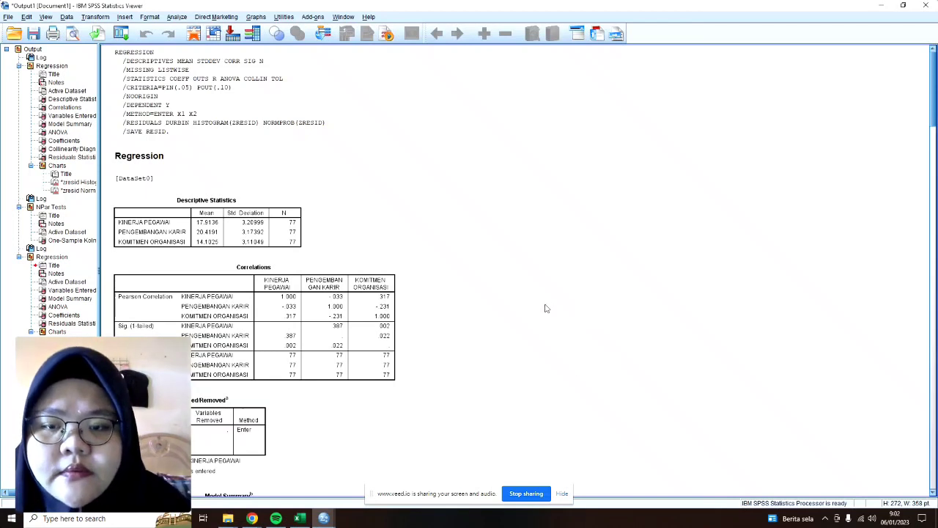
Switch to File Explorer, widen the Name column in the UAS folder, and open the exported BERGANDA2 document in Word.
left_click(228, 518)
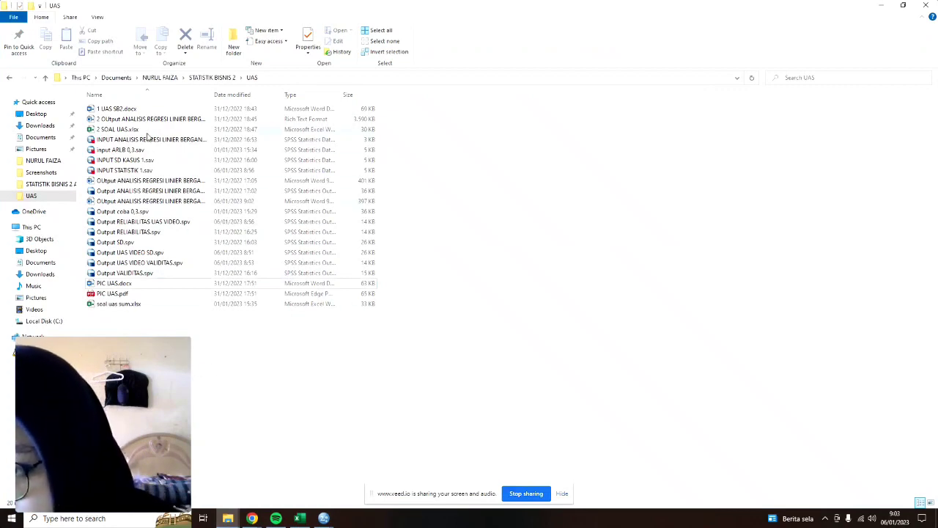
left_click_drag(212, 95, 317, 99)
double_click(228, 201)
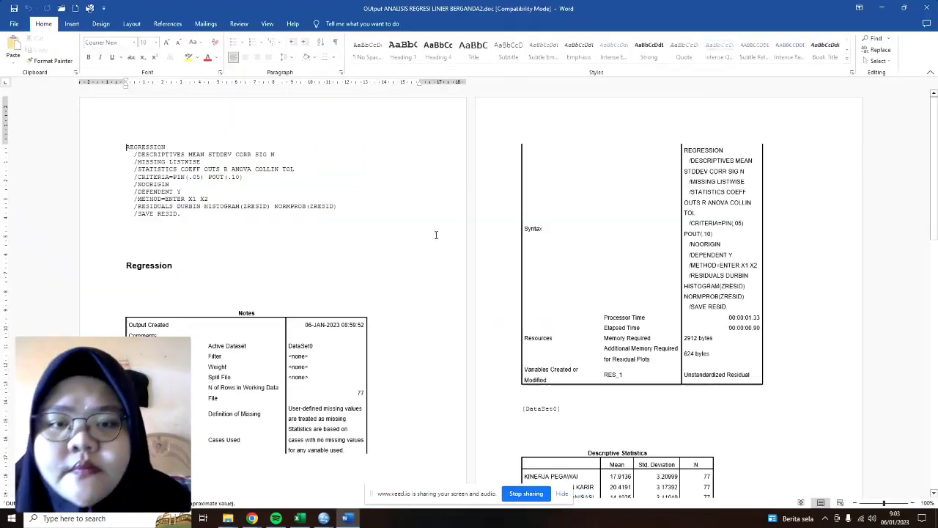
scroll(442, 281, "down", 5)
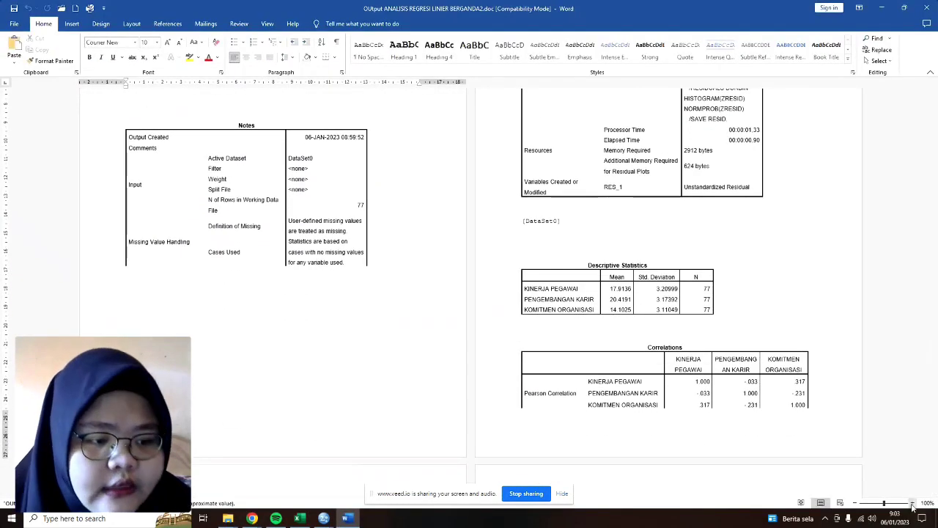
Look through the exported Word document to its end, checking the regression tables, normality test and Abs_ResY scatterplot.
left_click(913, 503)
left_click(913, 503)
scroll(666, 261, "down", 15)
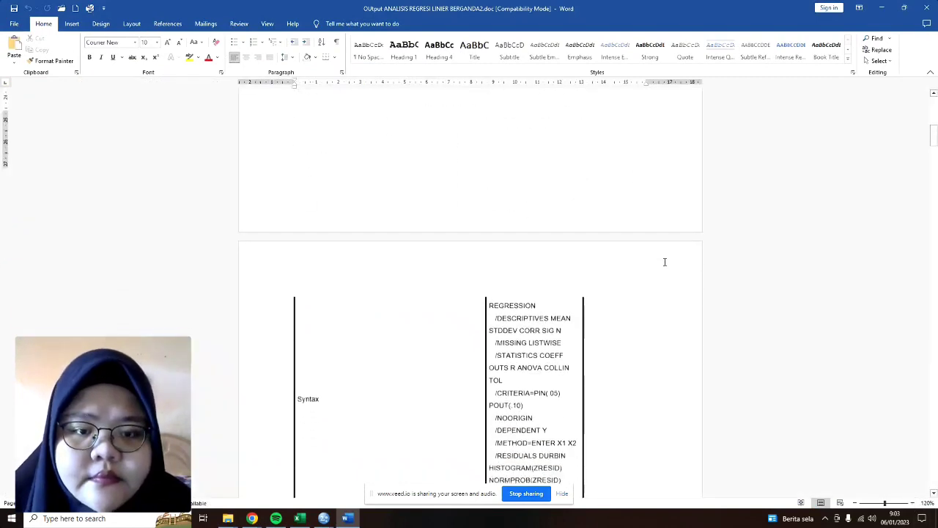
scroll(665, 261, "down", 20)
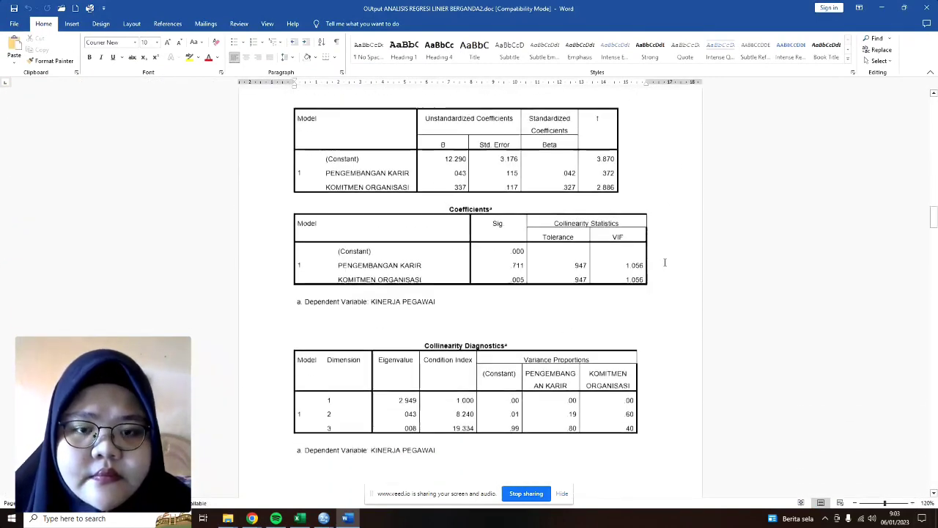
scroll(660, 269, "down", 20)
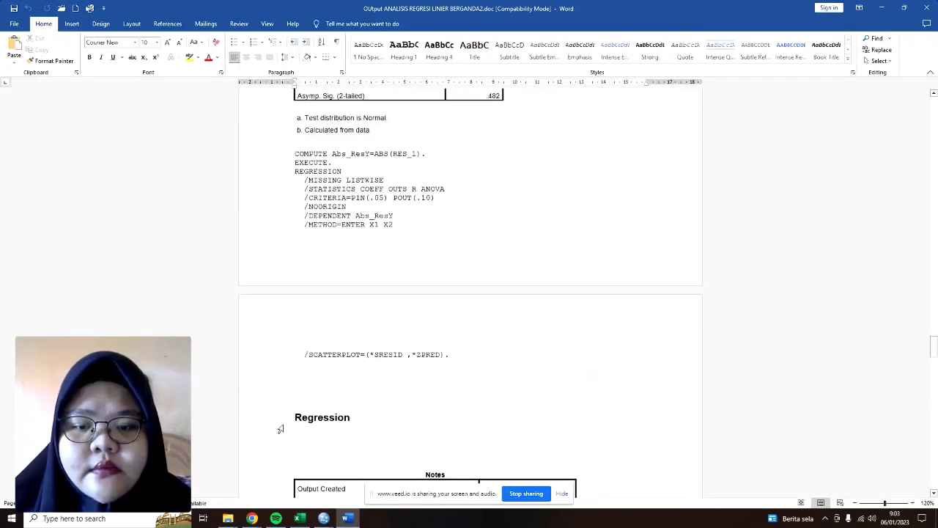
scroll(438, 350, "down", 15)
scroll(438, 350, "down", 20)
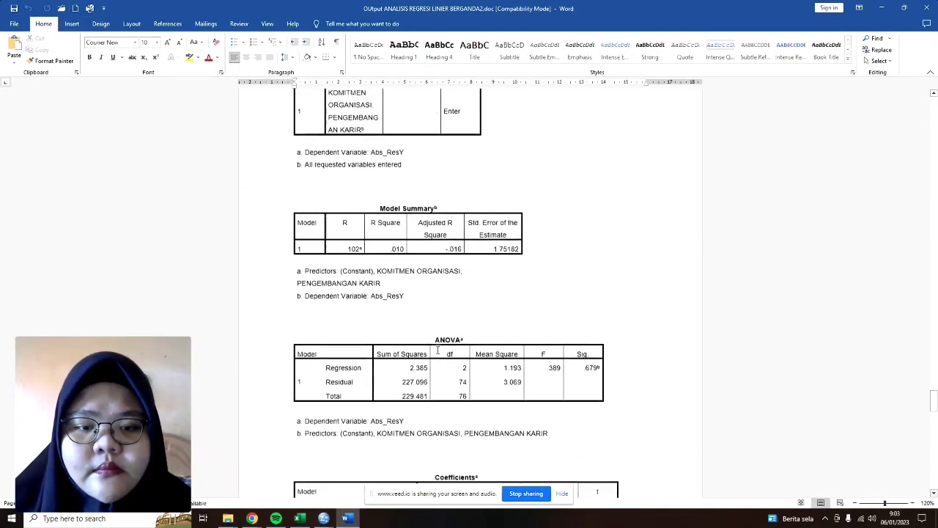
scroll(438, 350, "down", 5)
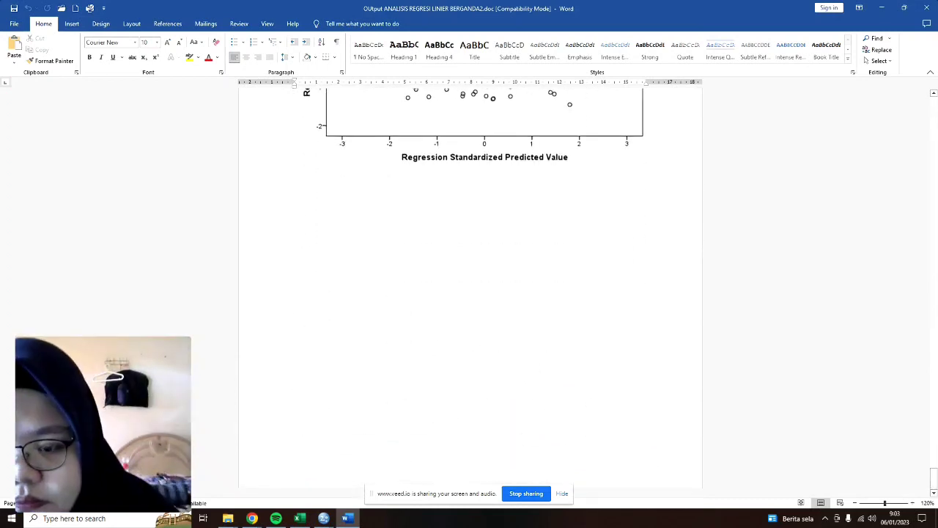
Switch to the SPSS Statistics Viewer output and review both regressions' tables, the residual charts, the Kolmogorov-Smirnov test and the scatterplot.
mouse_move(323, 517)
left_click(341, 464)
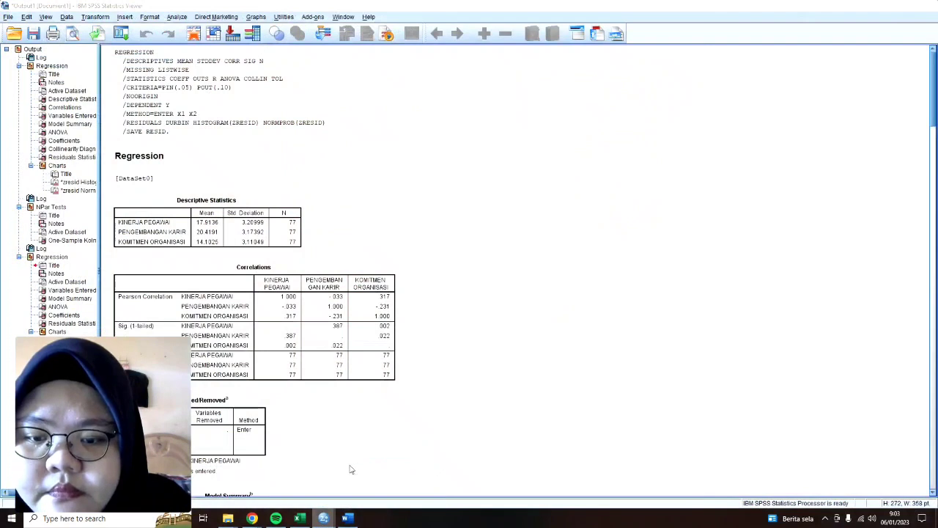
scroll(430, 283, "down", 5)
scroll(431, 253, "up", 5)
scroll(433, 250, "down", 5)
scroll(433, 249, "down", 15)
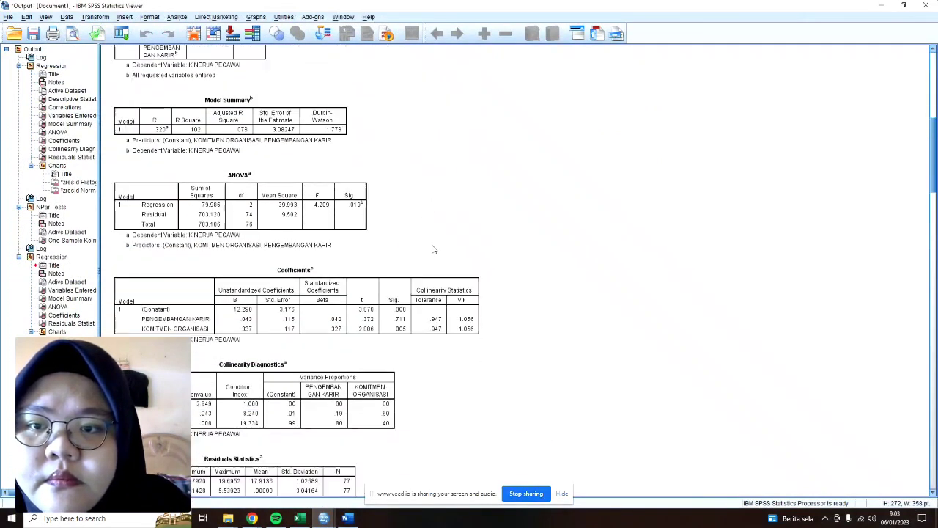
scroll(432, 250, "down", 15)
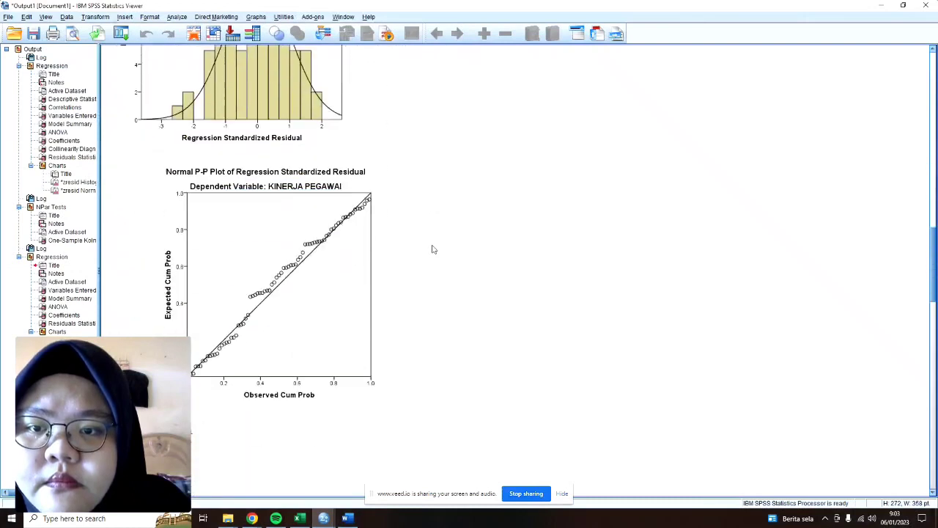
scroll(432, 250, "down", 12)
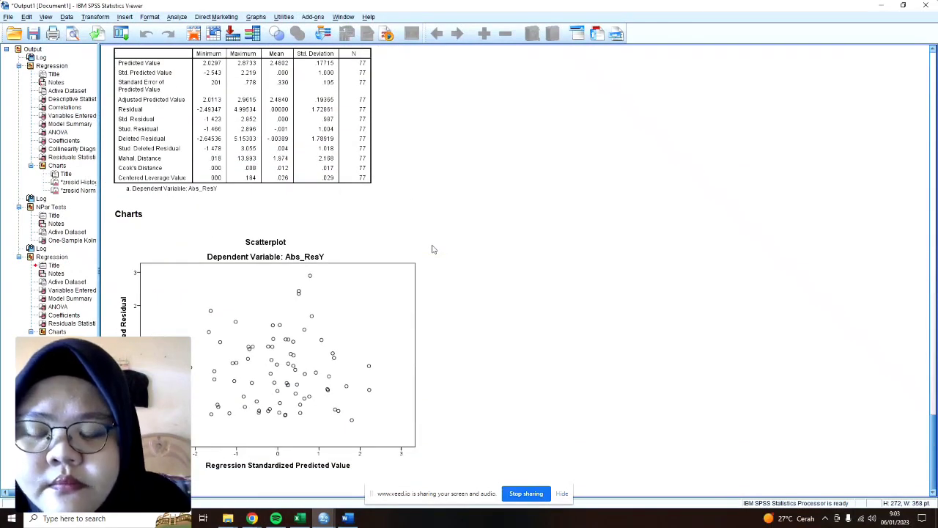
scroll(433, 250, "up", 20)
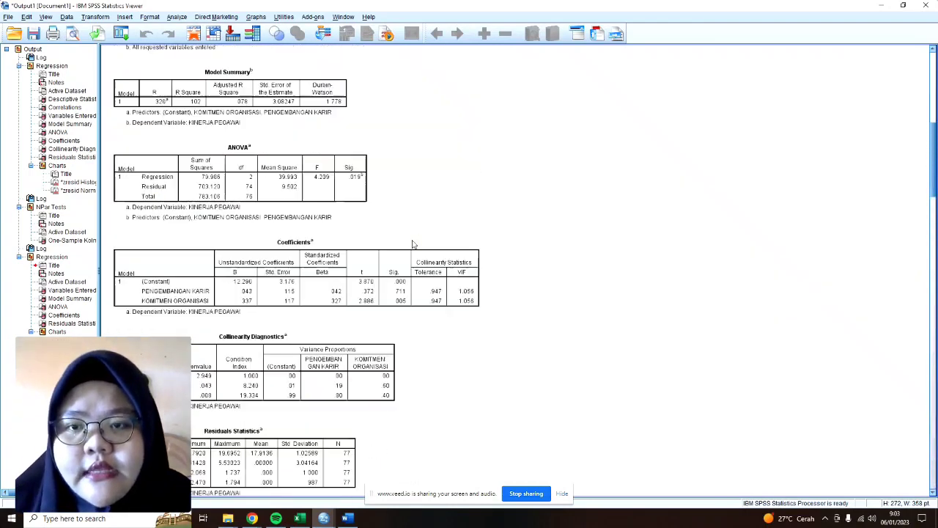
scroll(413, 244, "up", 6)
scroll(303, 271, "down", 15)
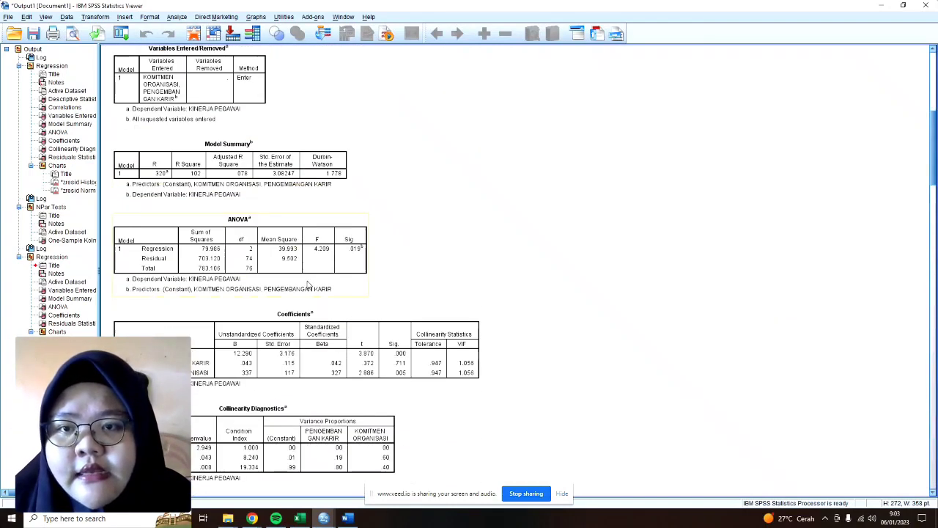
scroll(312, 281, "down", 15)
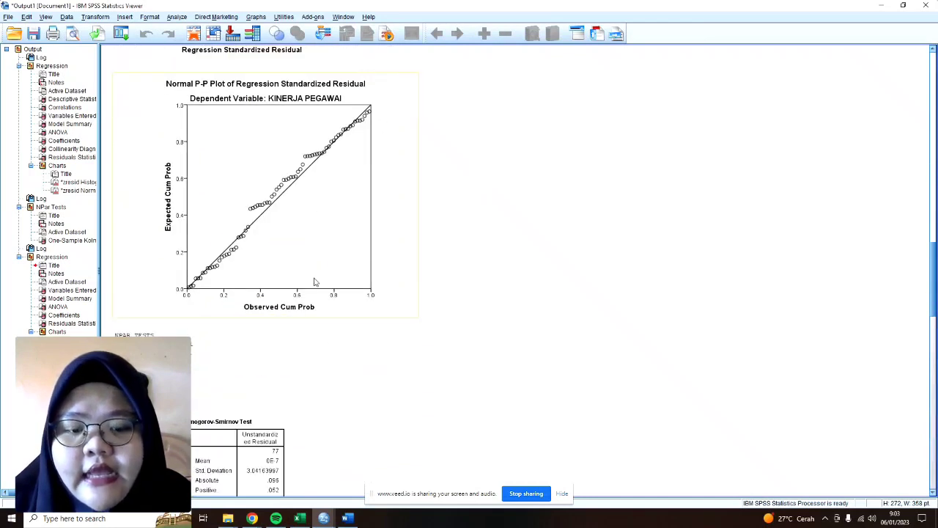
scroll(316, 282, "down", 12)
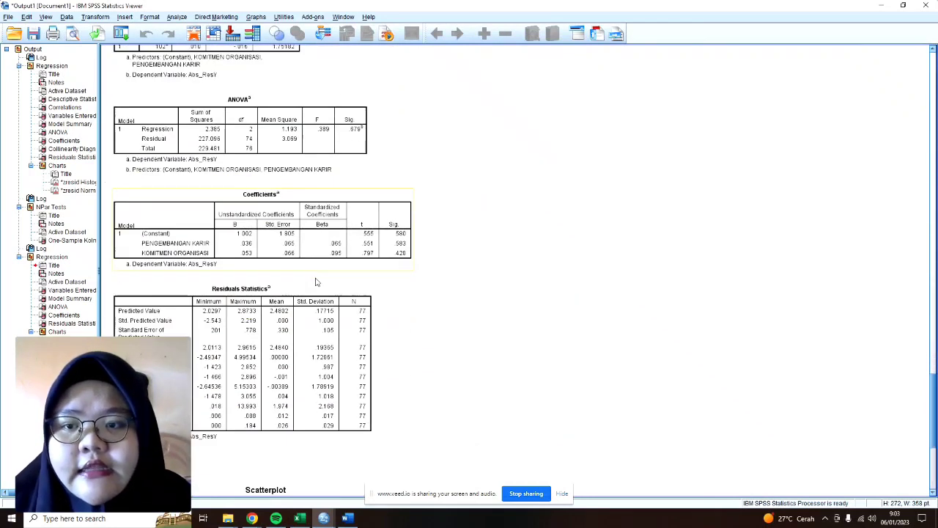
scroll(316, 280, "up", 20)
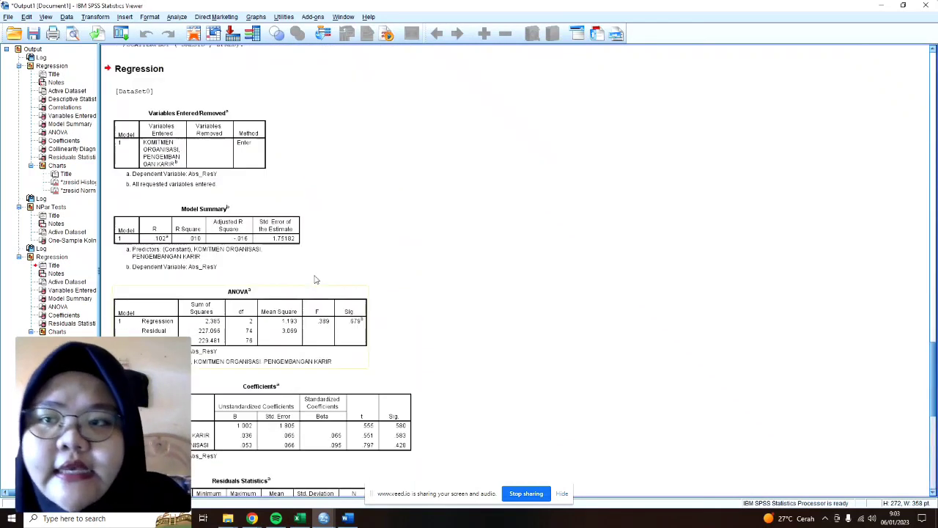
scroll(318, 280, "up", 2)
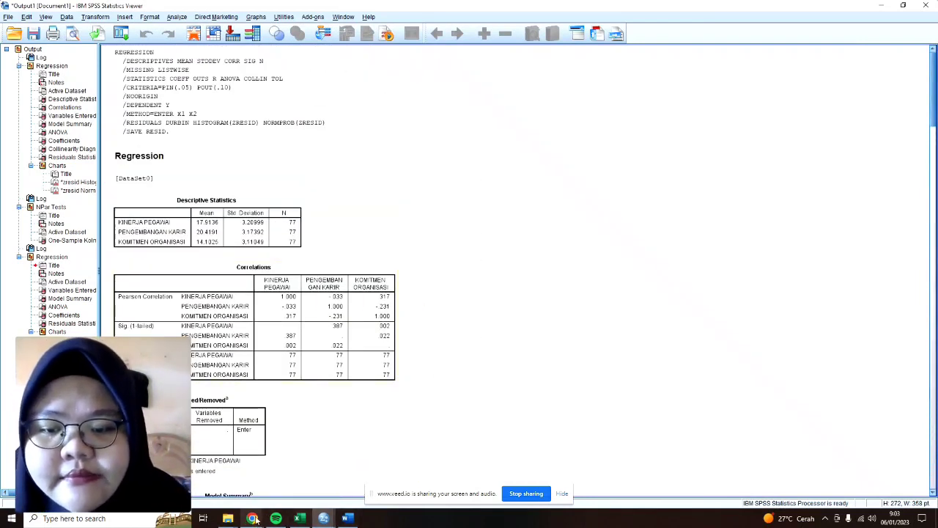
left_click(193, 460)
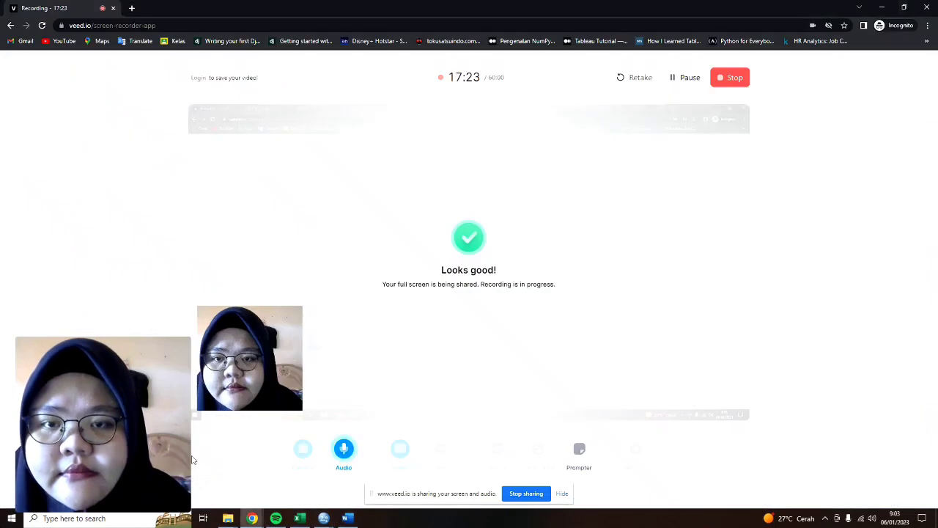